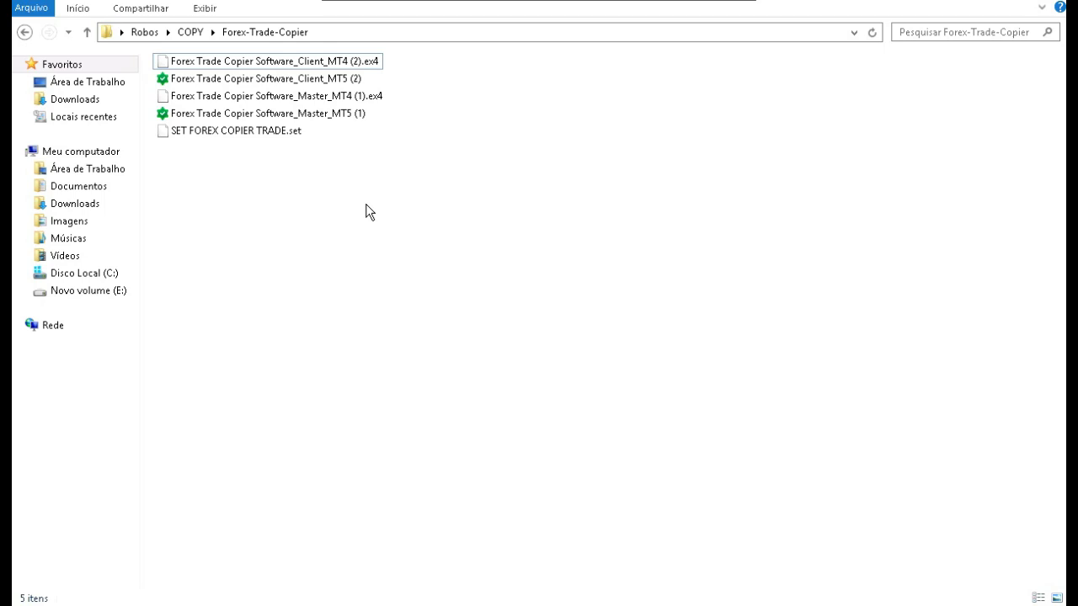
- Examine the Forex Trade Copier client and master files for MT4 and MT5 and the SET FOREX COPIER TRADE.set file
drag(417, 54, 236, 176)
click(233, 176)
click(230, 136)
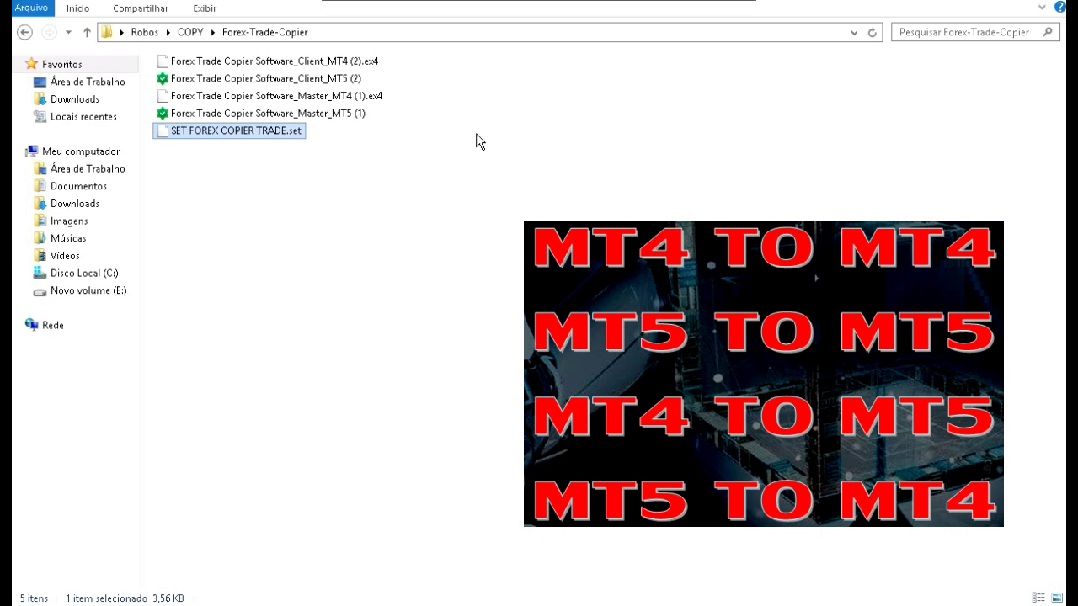
click(251, 66)
click(244, 81)
click(244, 97)
click(255, 113)
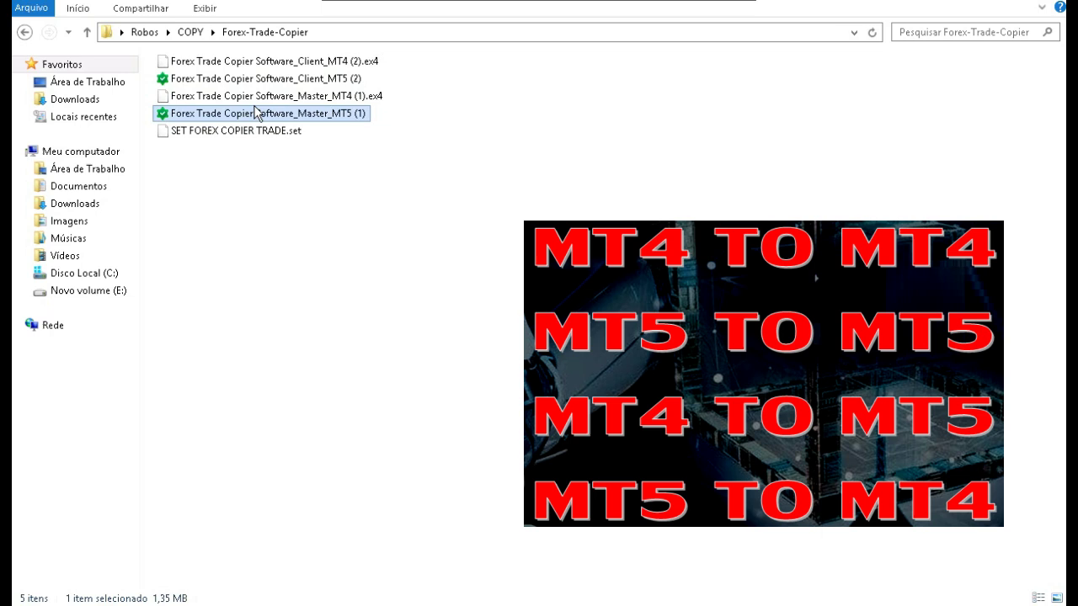
click(434, 91)
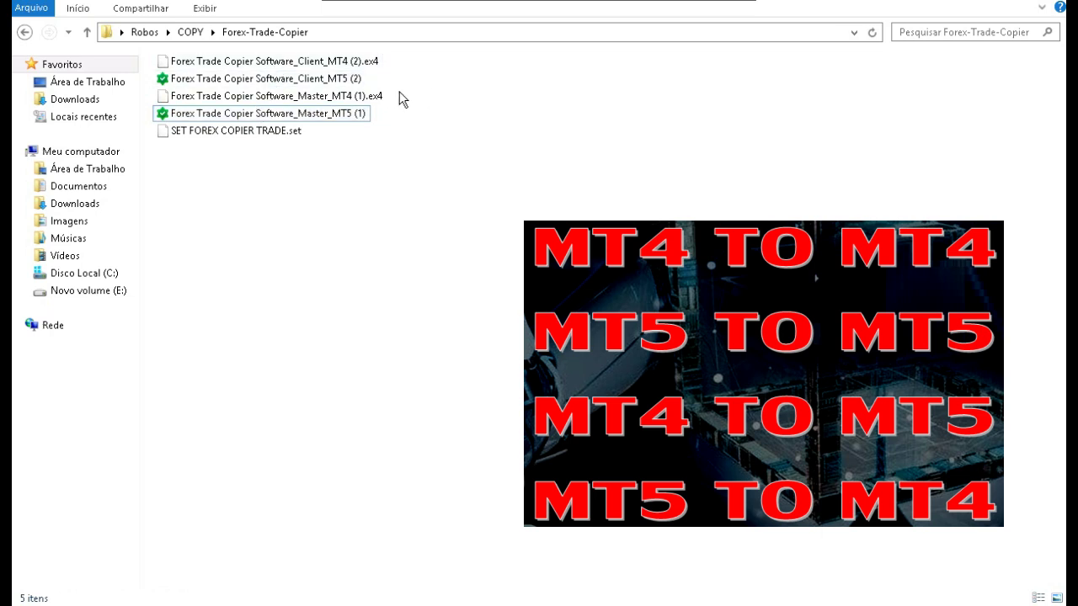
click(332, 97)
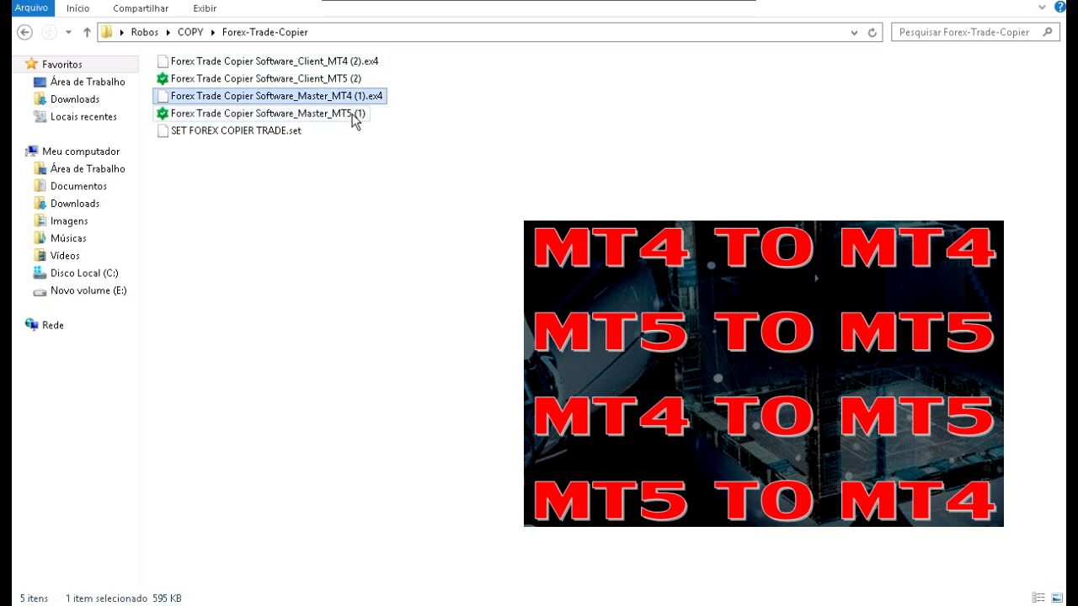
click(355, 116)
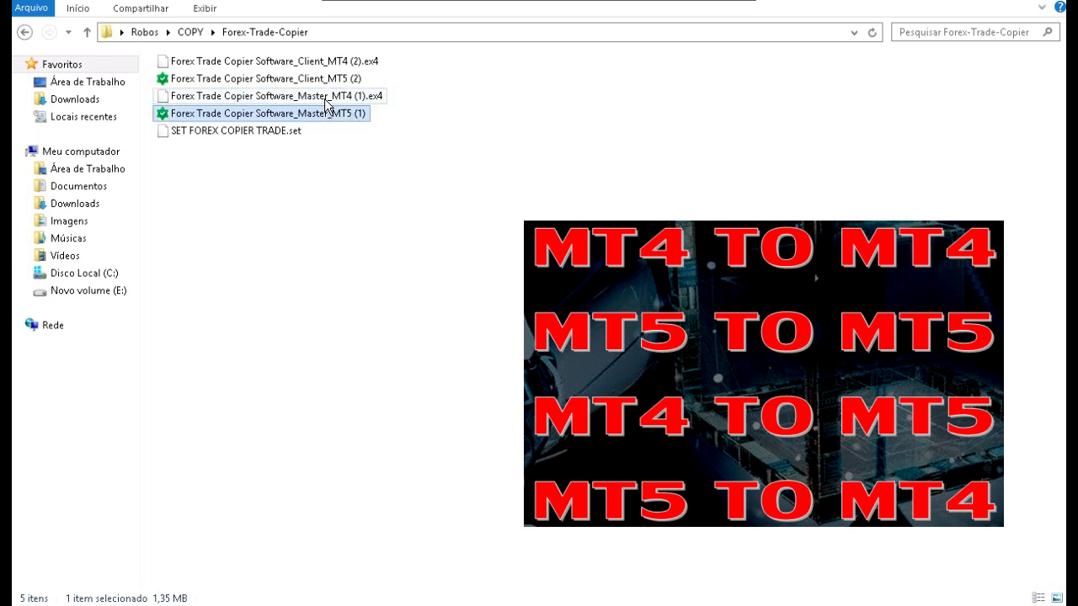
click(327, 99)
click(327, 114)
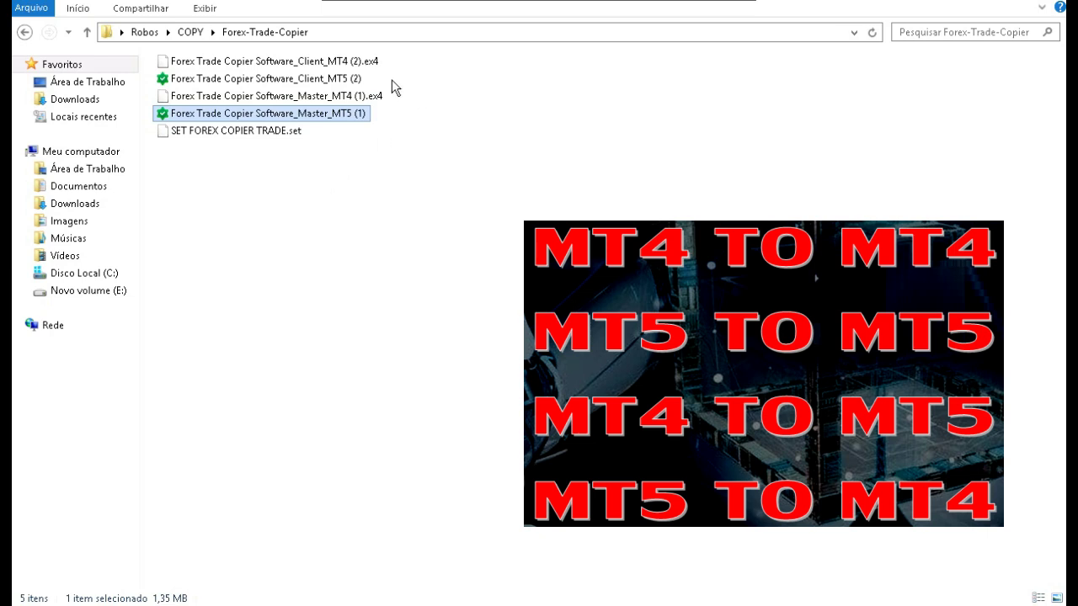
click(352, 64)
click(352, 80)
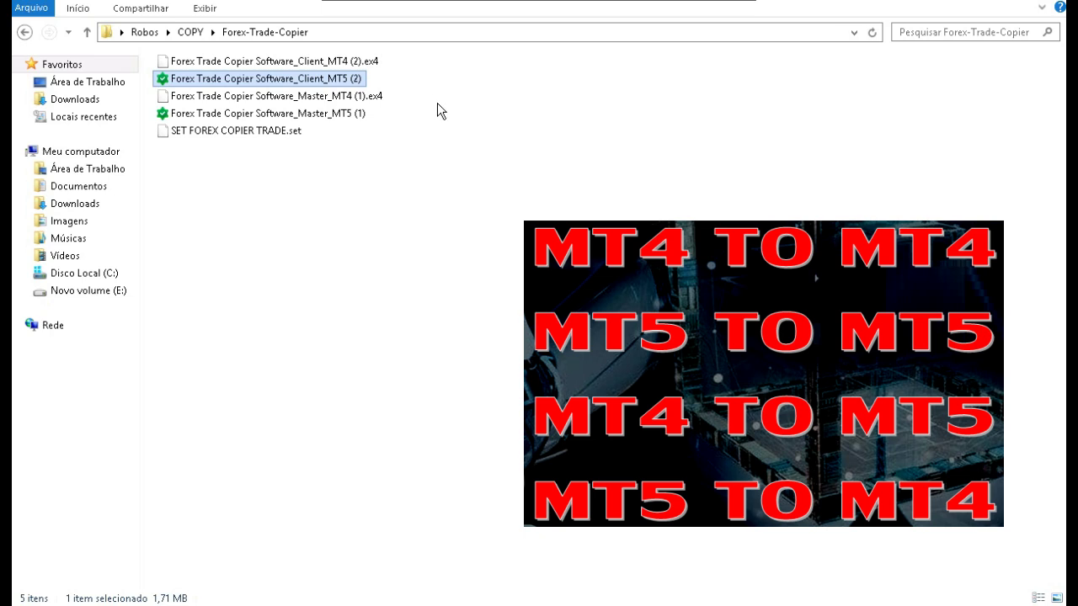
- Compare the master and client files to see which pair serves each MT4 and MT5 copying combination
click(316, 100)
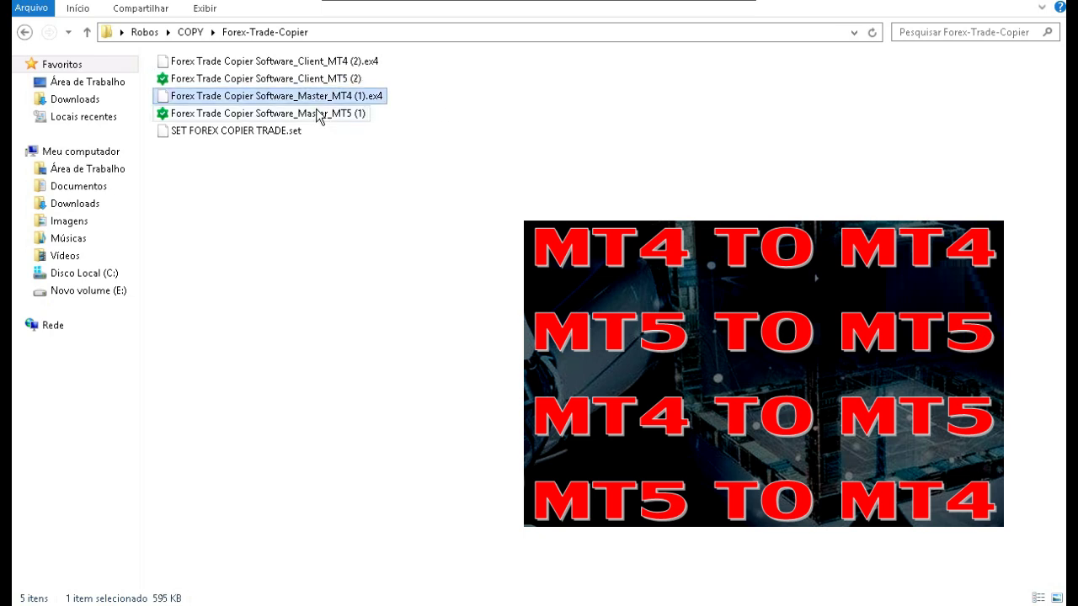
click(320, 113)
click(309, 98)
click(313, 113)
click(316, 100)
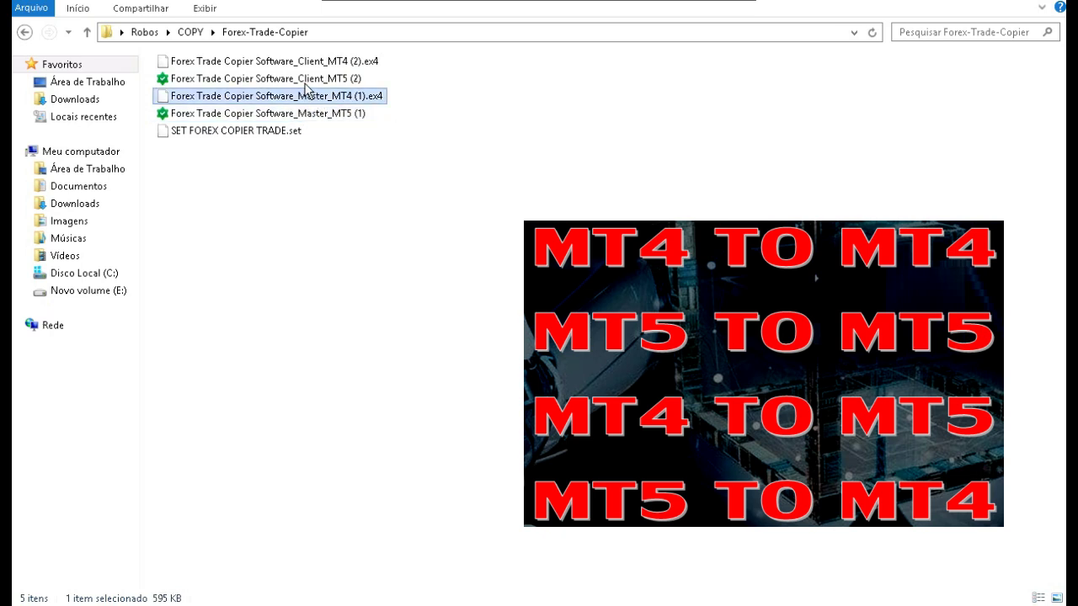
click(314, 62)
click(315, 79)
click(315, 62)
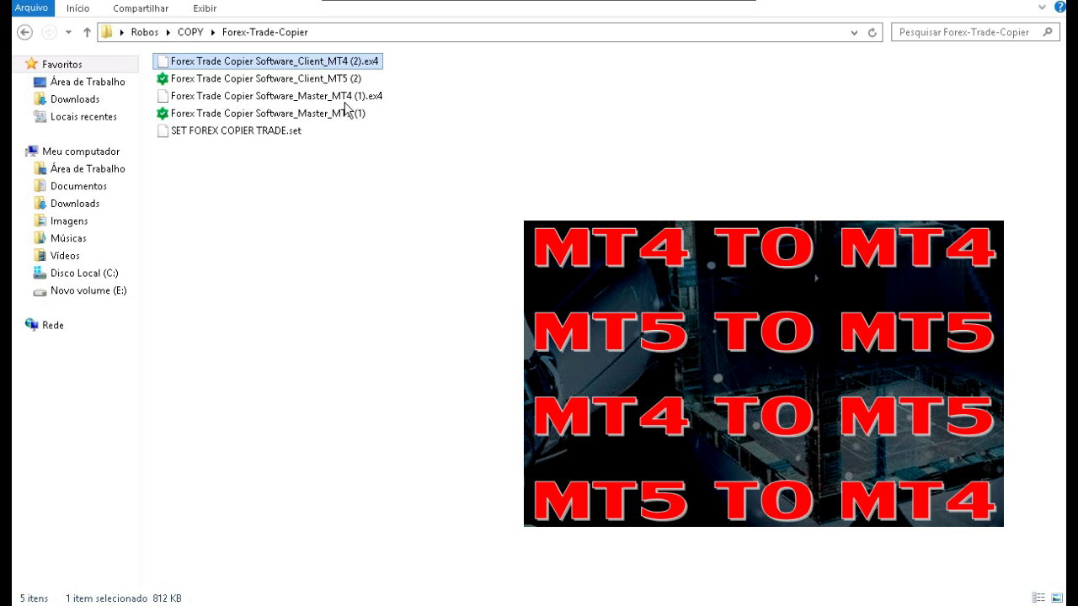
click(335, 97)
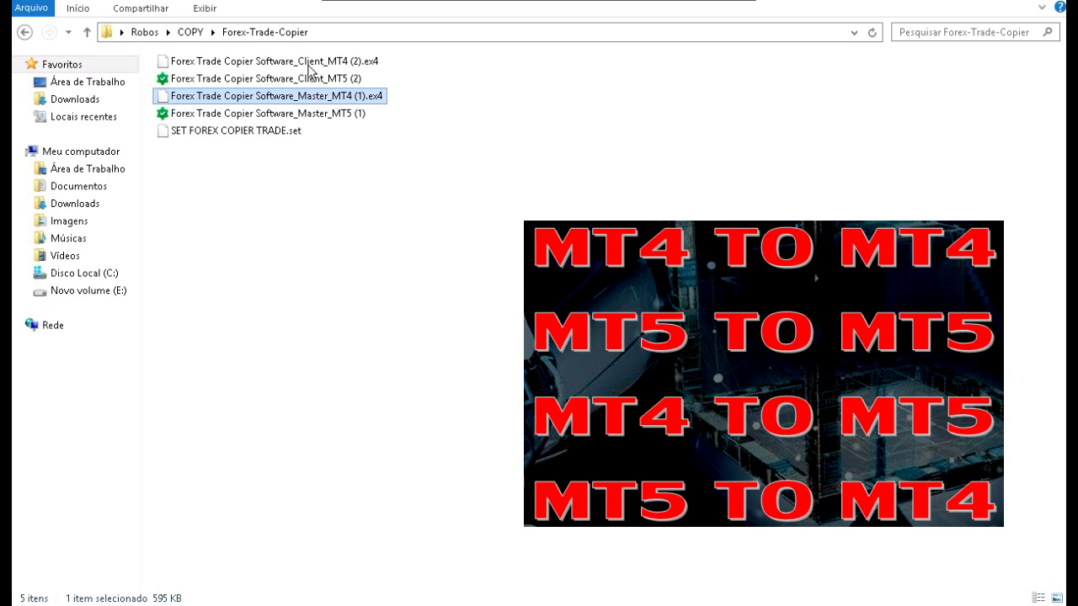
click(318, 64)
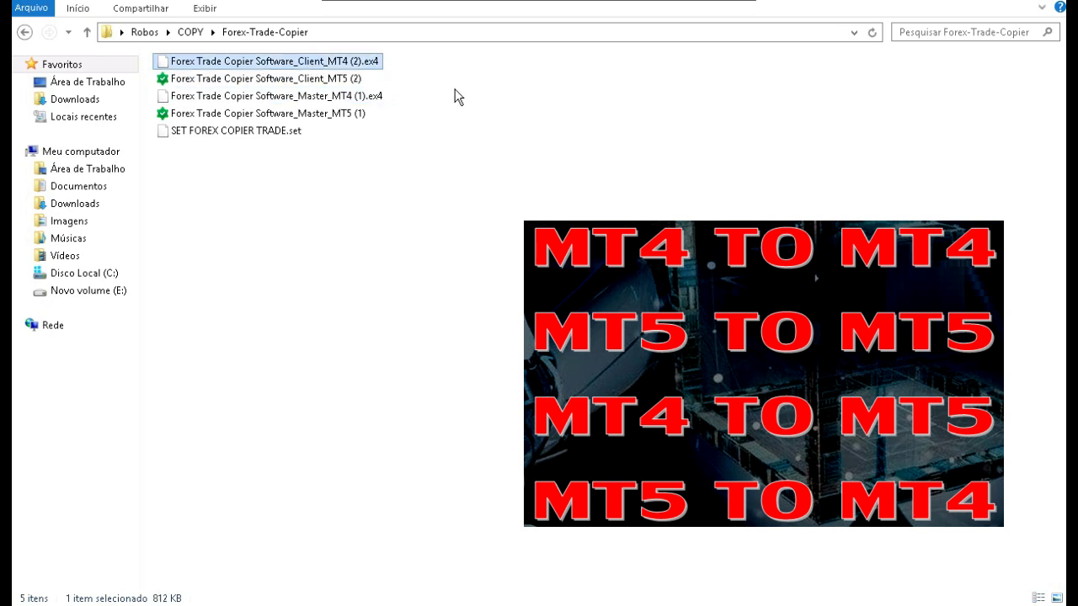
click(300, 116)
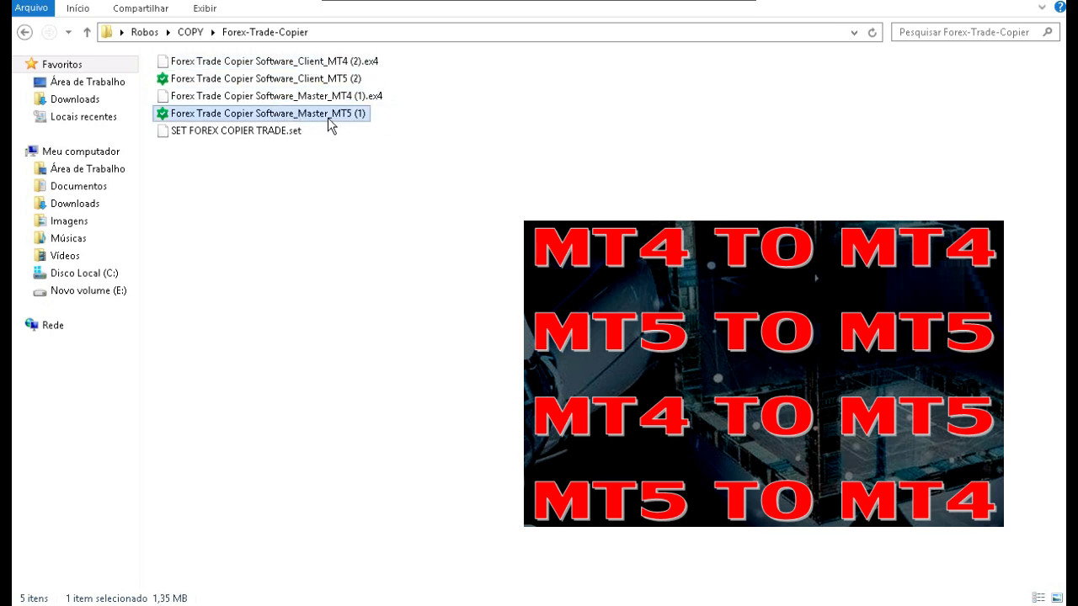
click(314, 79)
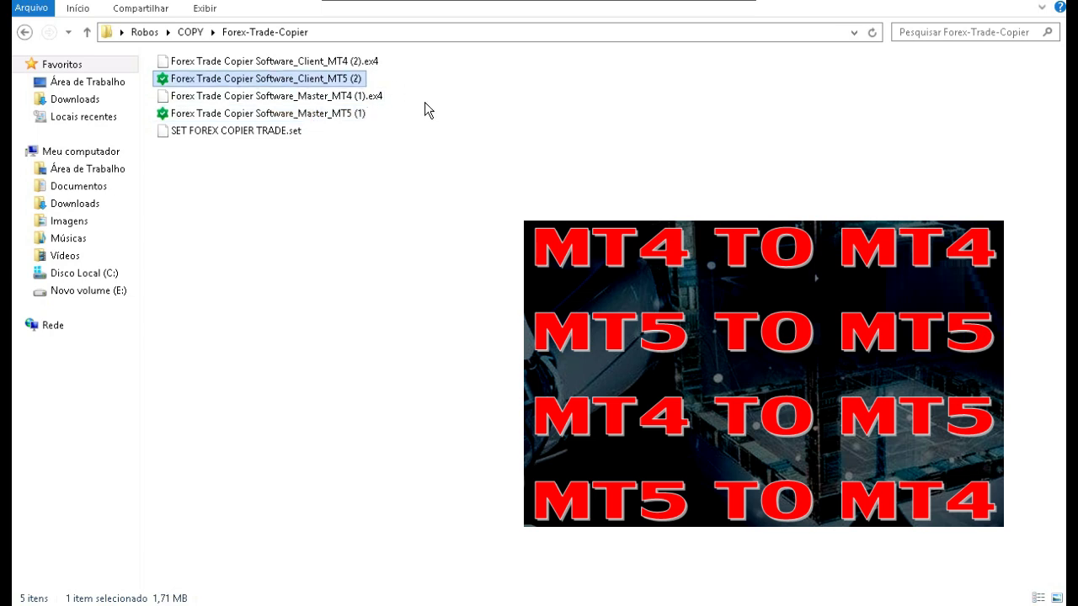
click(327, 116)
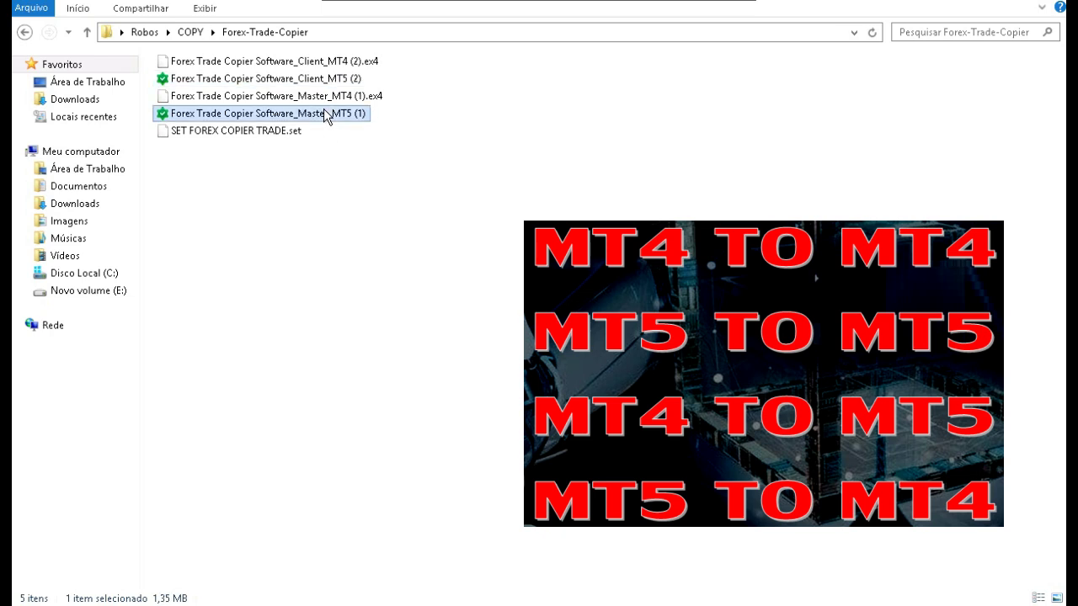
click(282, 67)
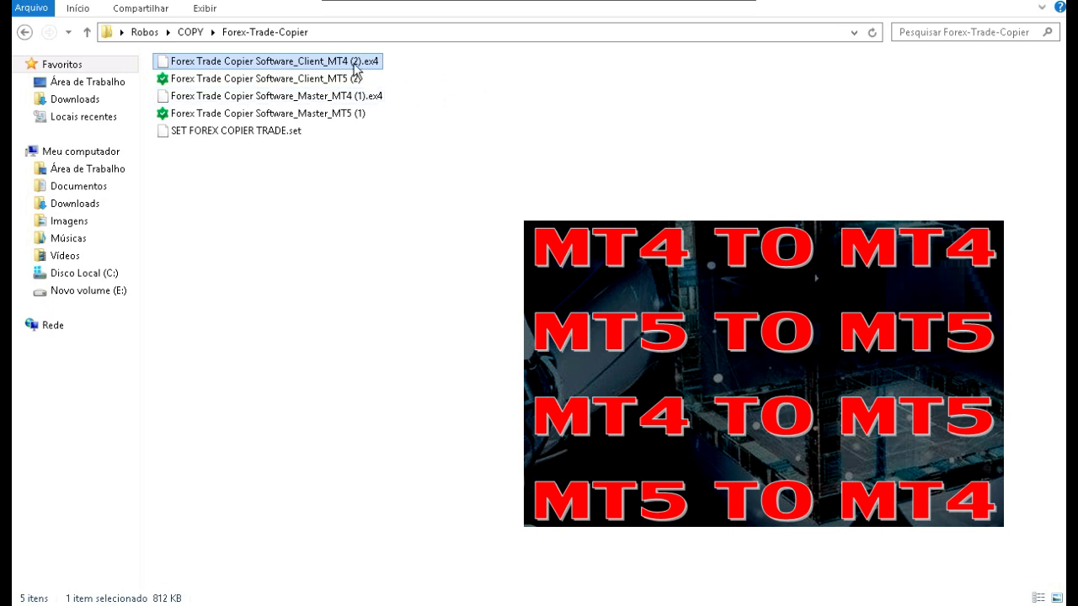
click(301, 99)
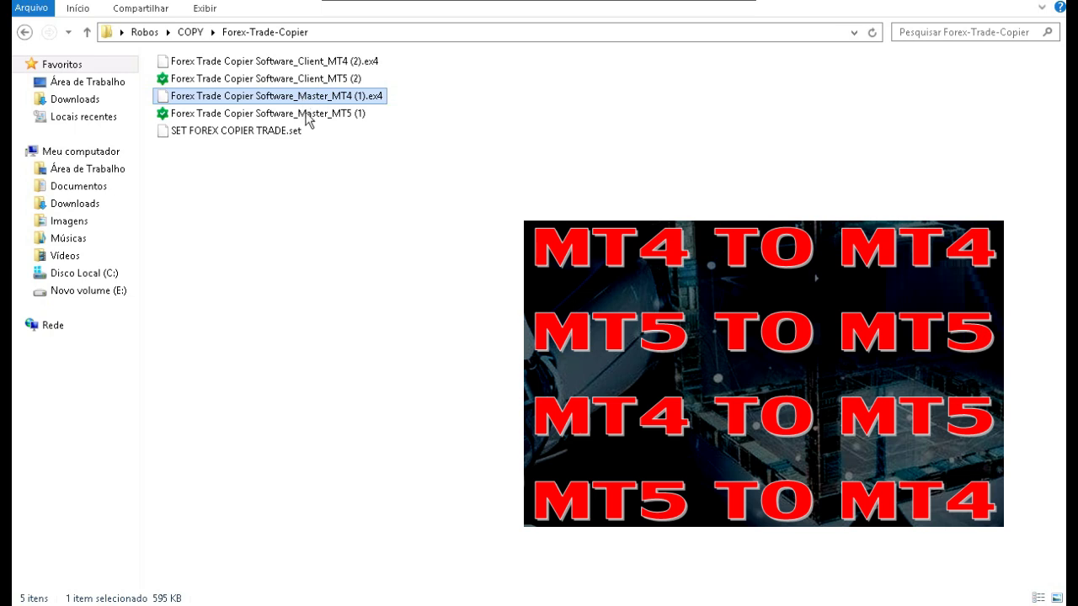
click(310, 116)
click(466, 145)
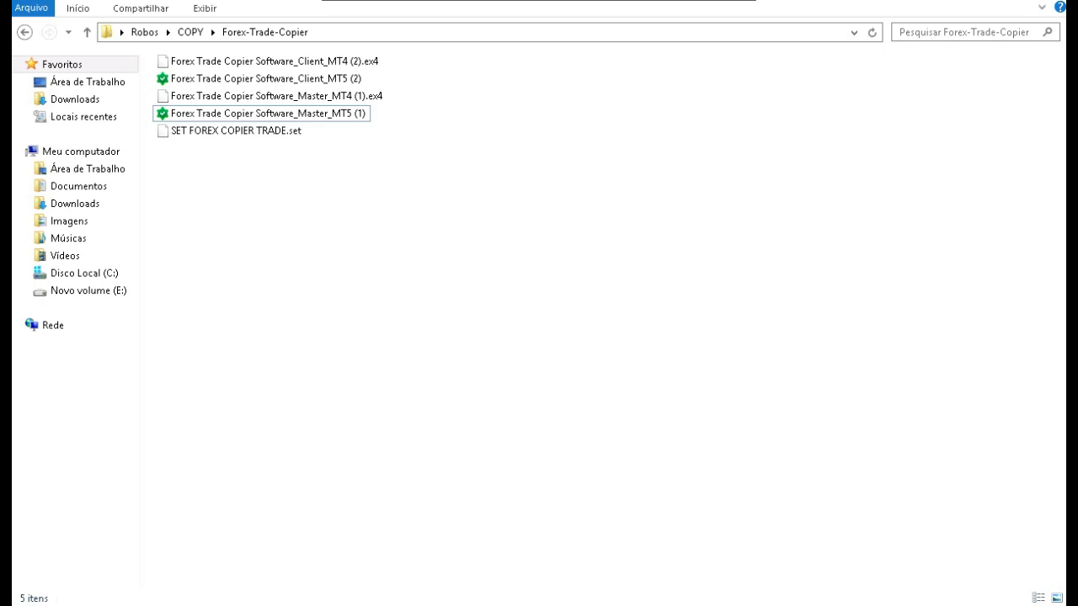
- Switch to the MetaTrader 4 terminal and look over the expert advisors EA Sejuta Umat v1 and EA Einstein FX
click(510, 601)
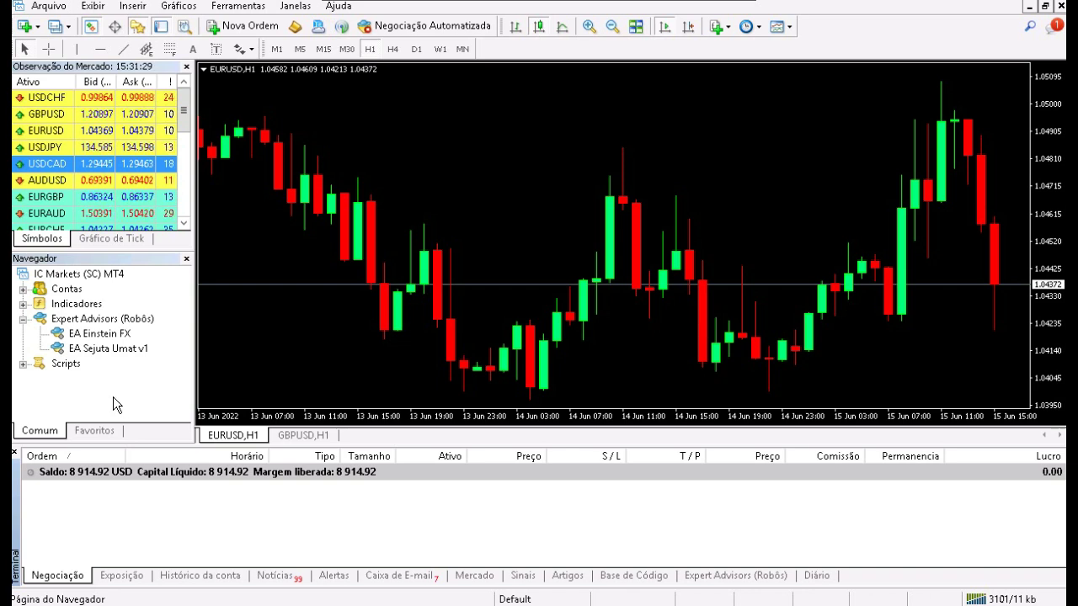
click(107, 350)
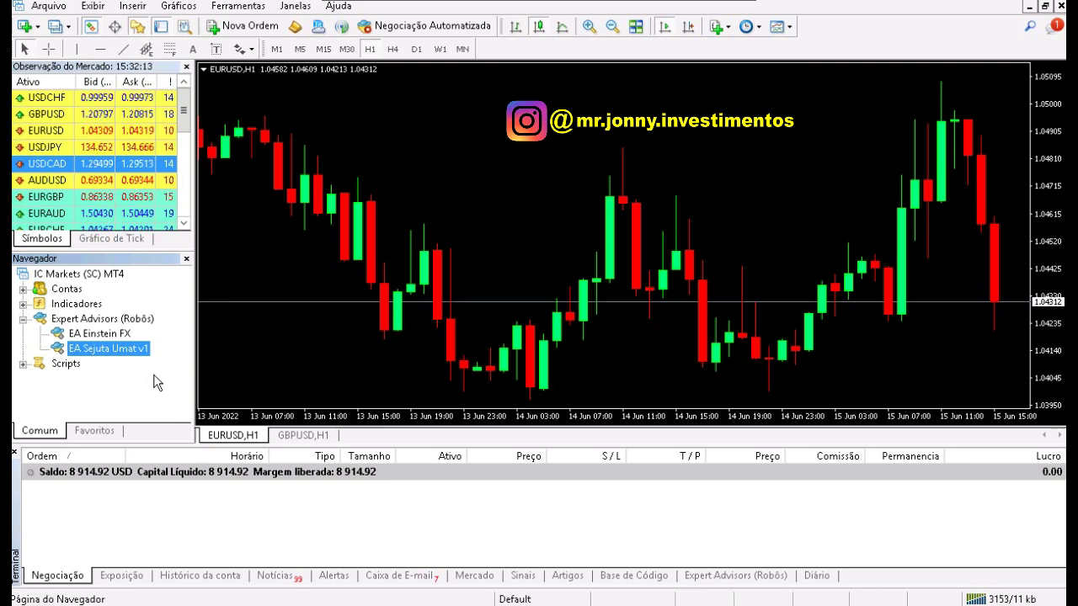
click(99, 334)
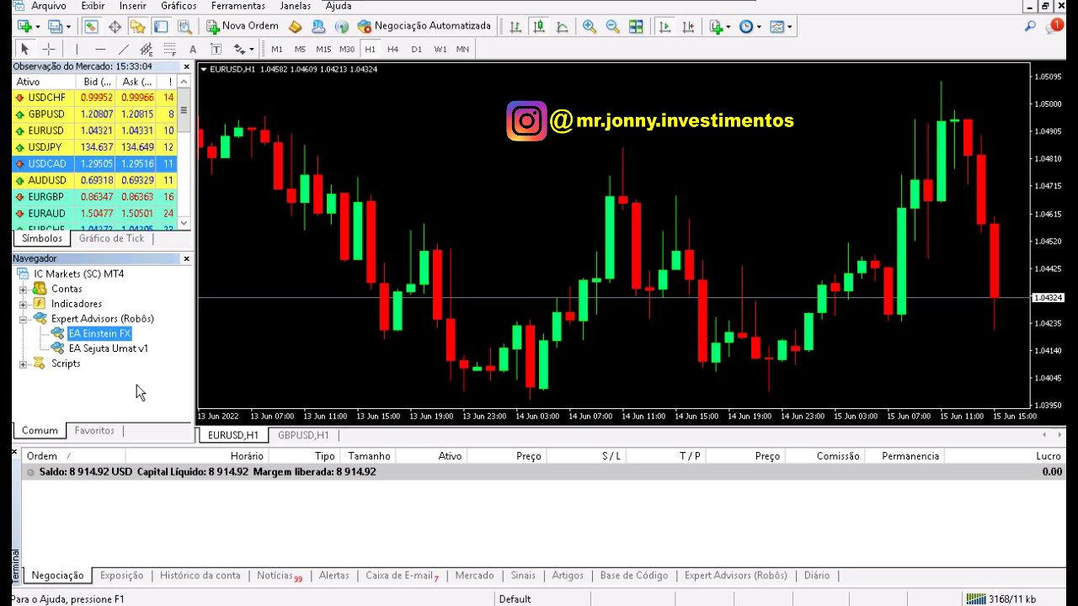
click(117, 348)
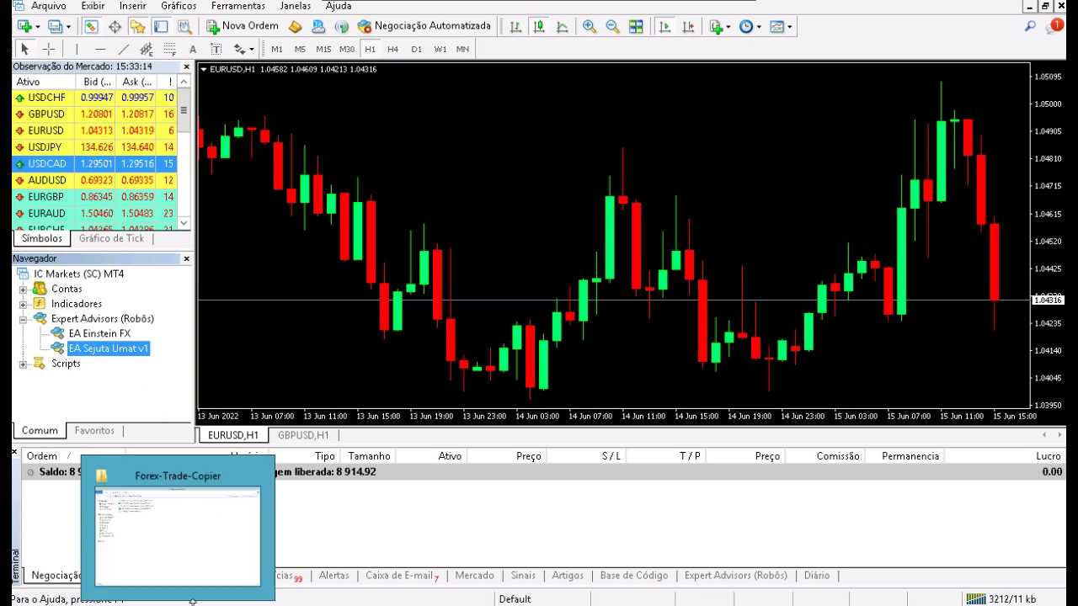
- Copy the file Forex Trade Copier Software_Master_MT4 (1).ex4 from the Forex-Trade-Copier folder
click(168, 539)
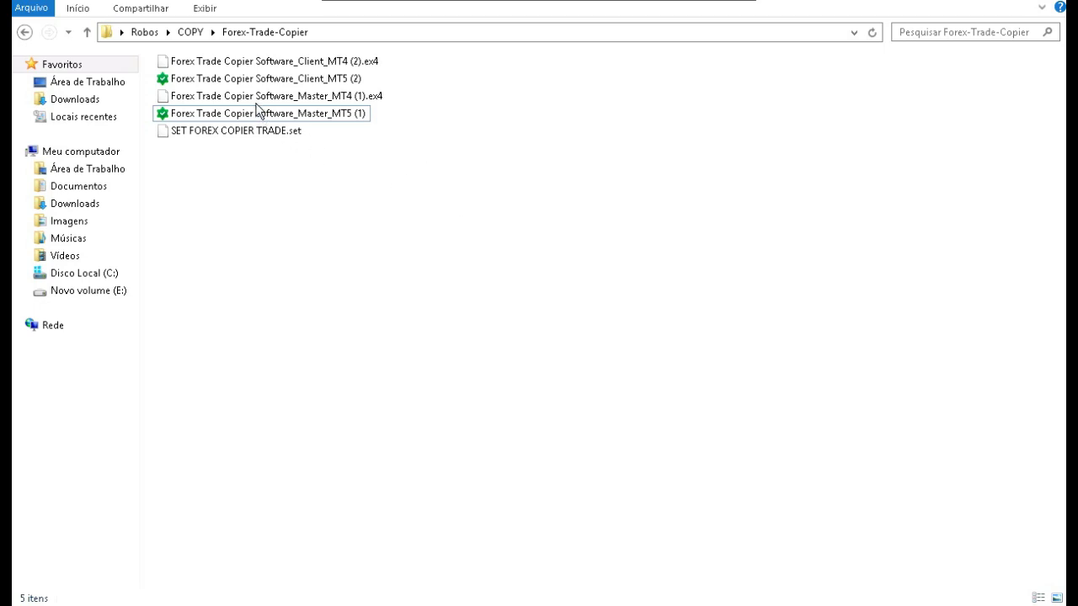
click(287, 100)
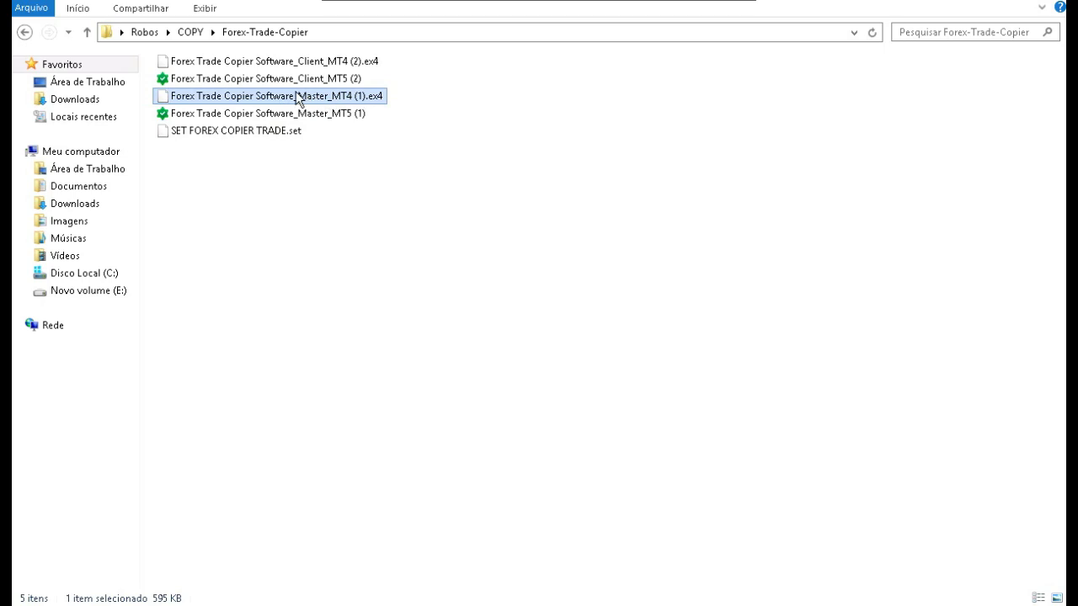
right_click(308, 97)
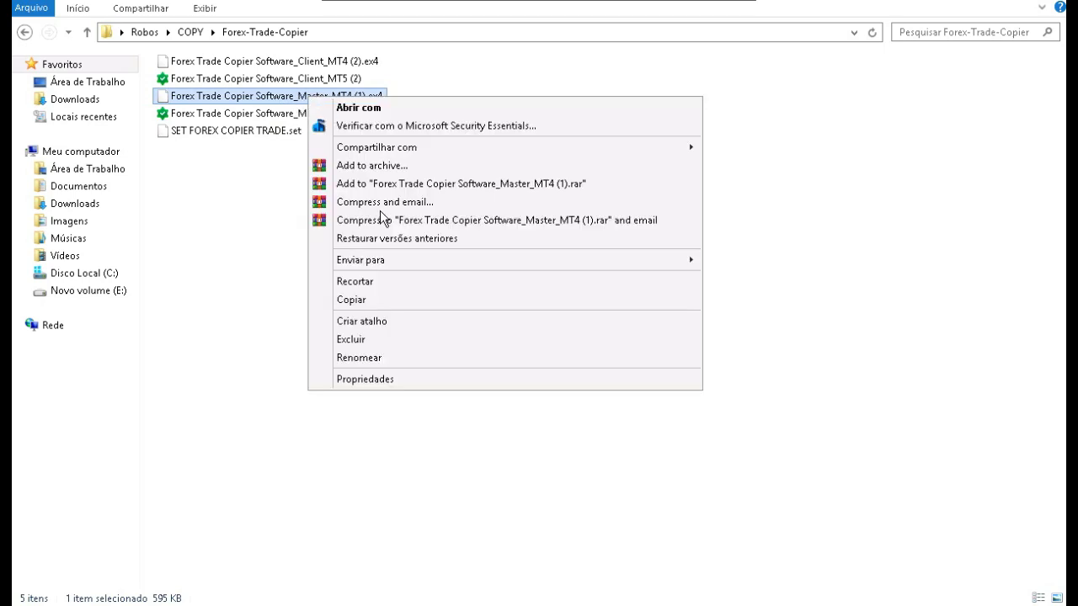
click(366, 302)
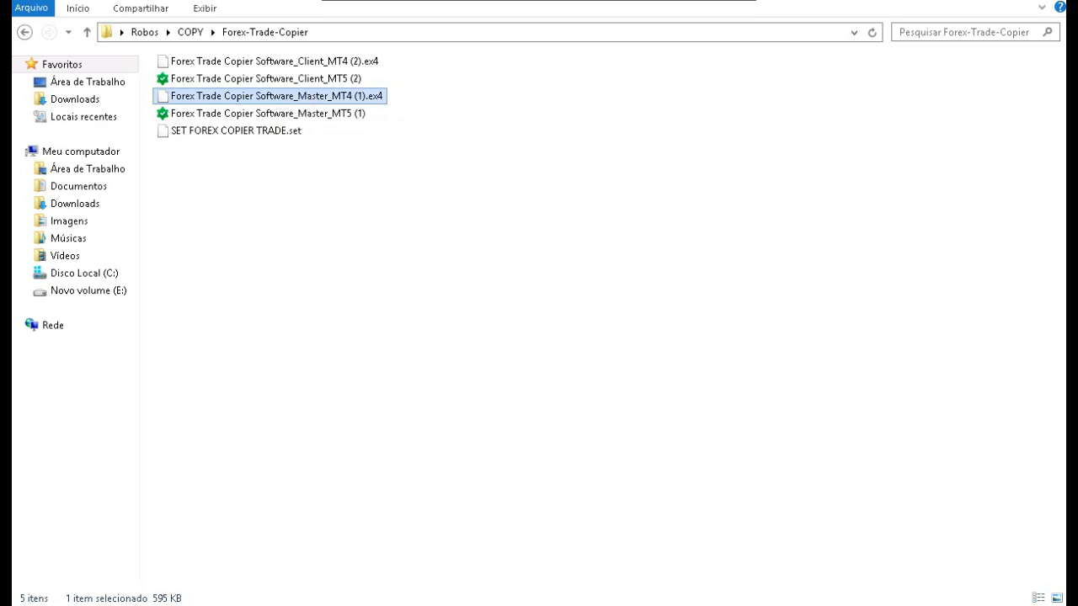
- Open the MetaTrader 4 terminal's data folder and go to its MQL4 > Experts subfolder
key(alt+Tab)
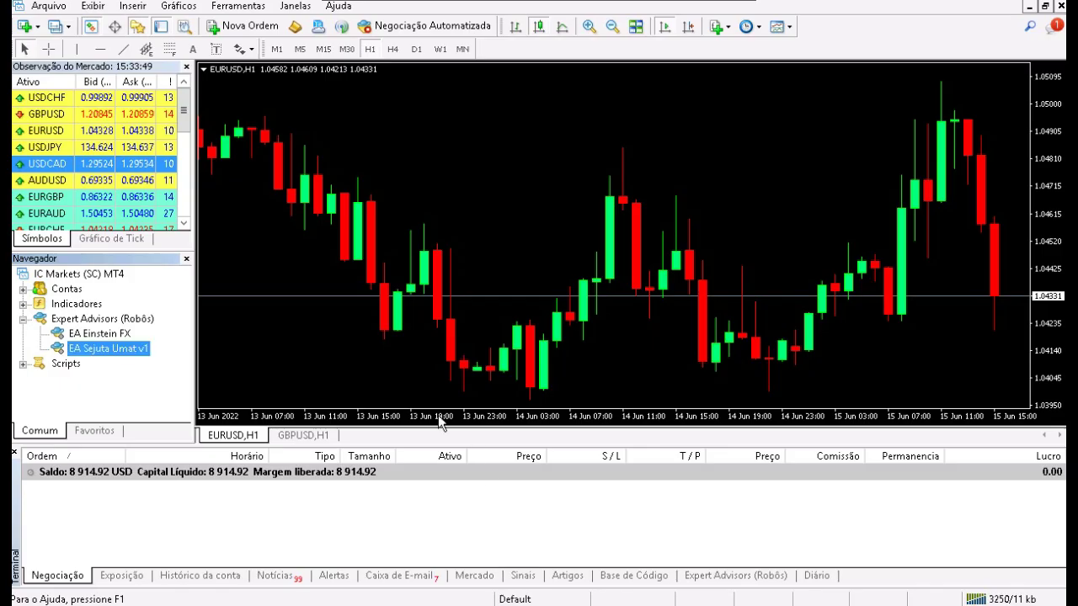
click(48, 7)
click(71, 165)
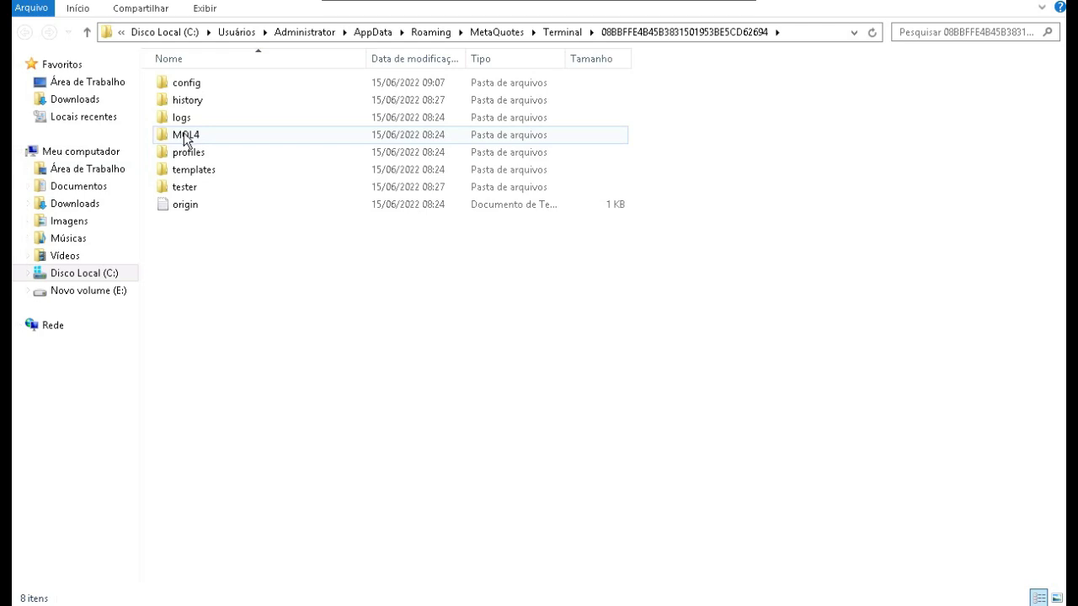
double_click(188, 137)
double_click(200, 85)
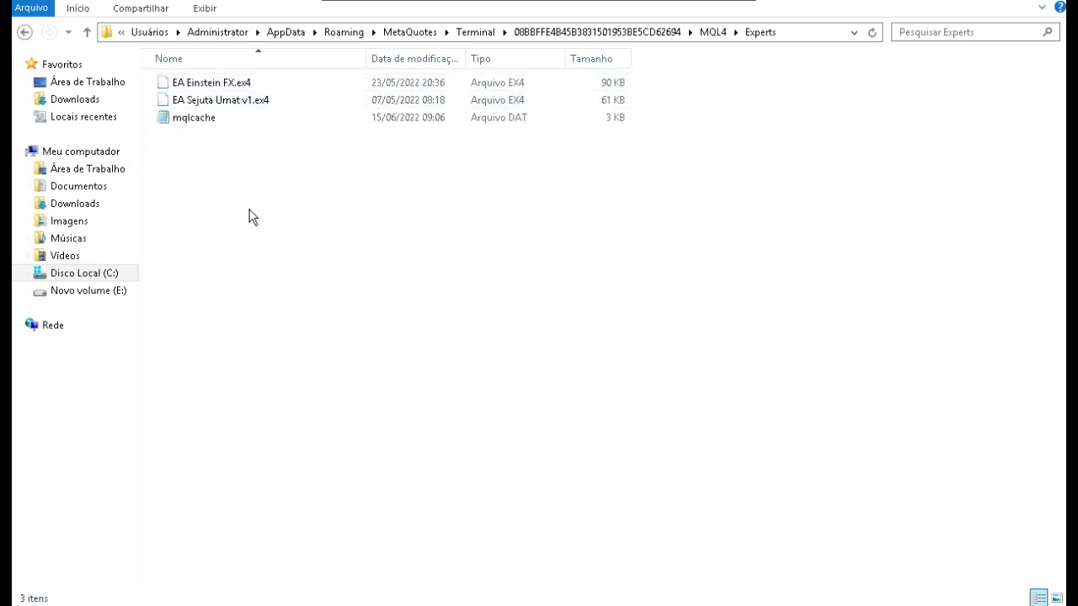
- Paste the copied Master MT4 trade copier file into the Experts folder and select it
key(ctrl+v)
click(253, 217)
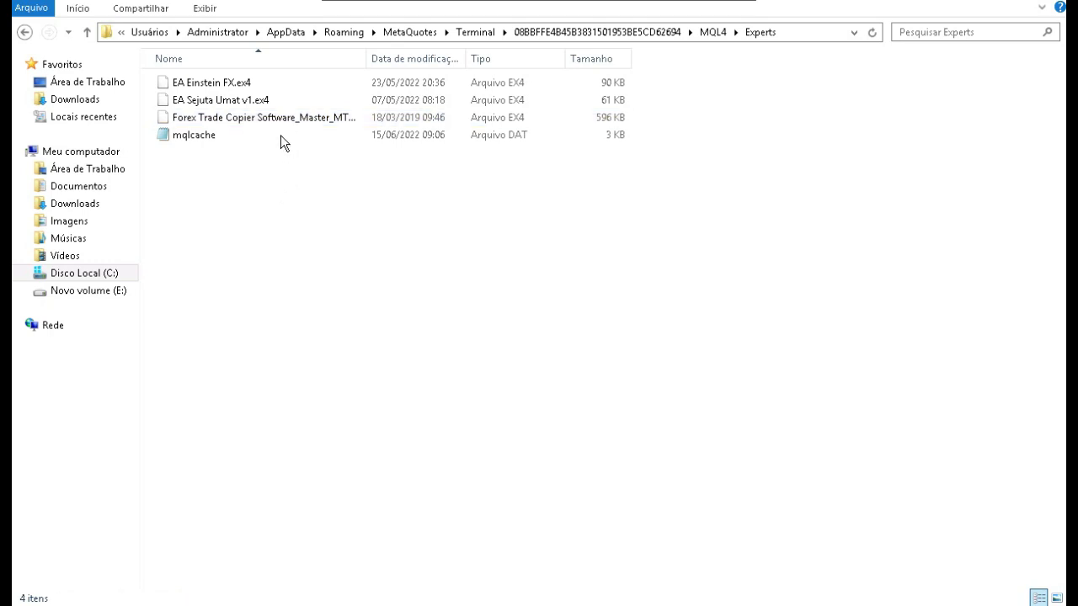
click(236, 121)
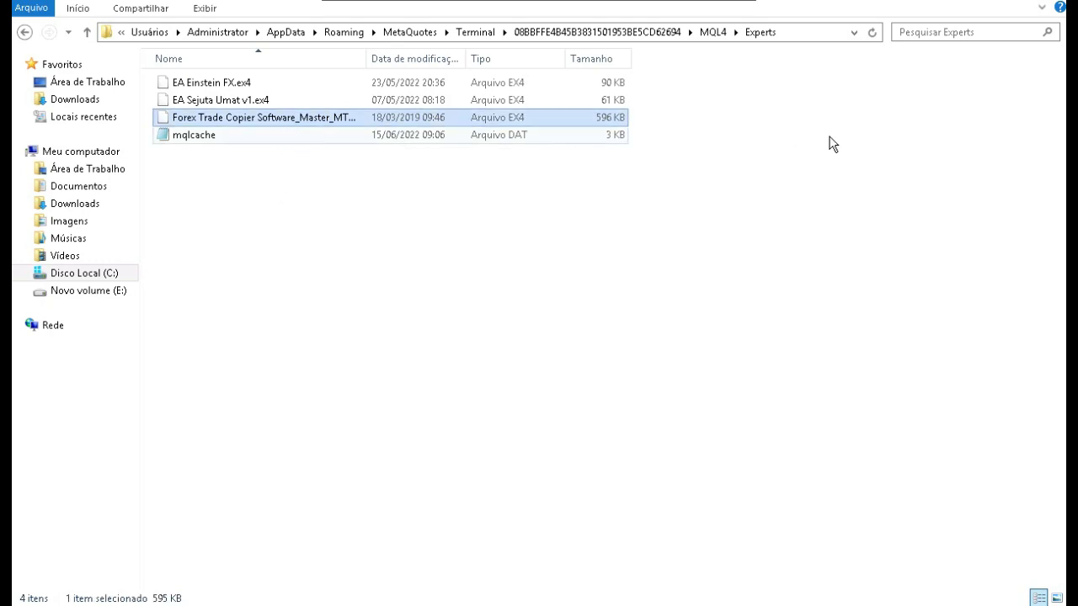
- Return to the MetaTrader 4 terminal and refresh its Expert Advisors list to load the Master MT4 copier
click(378, 525)
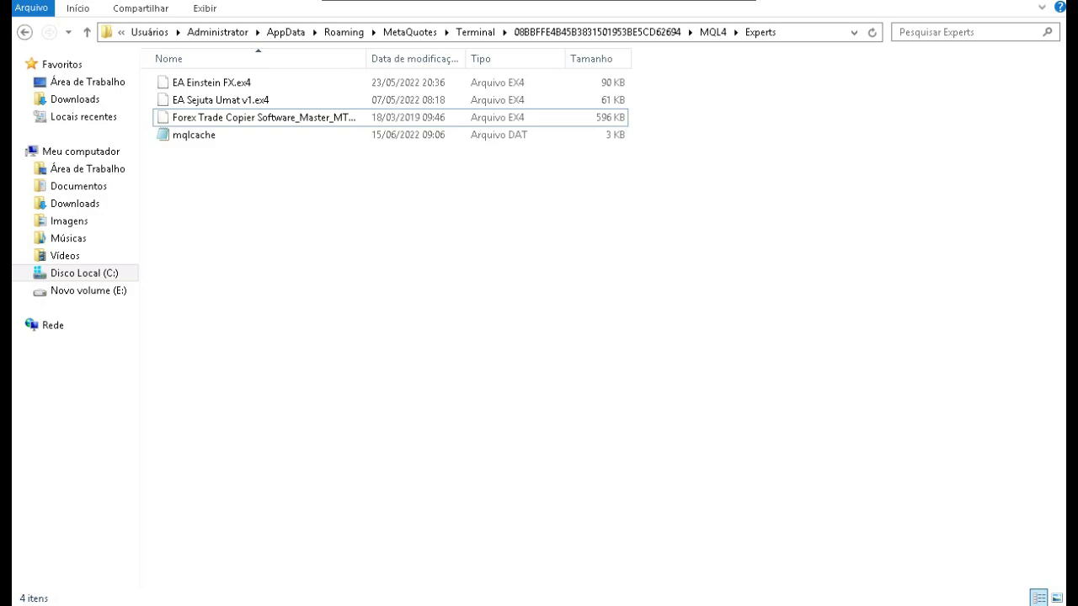
mouse_move(427, 452)
click(431, 484)
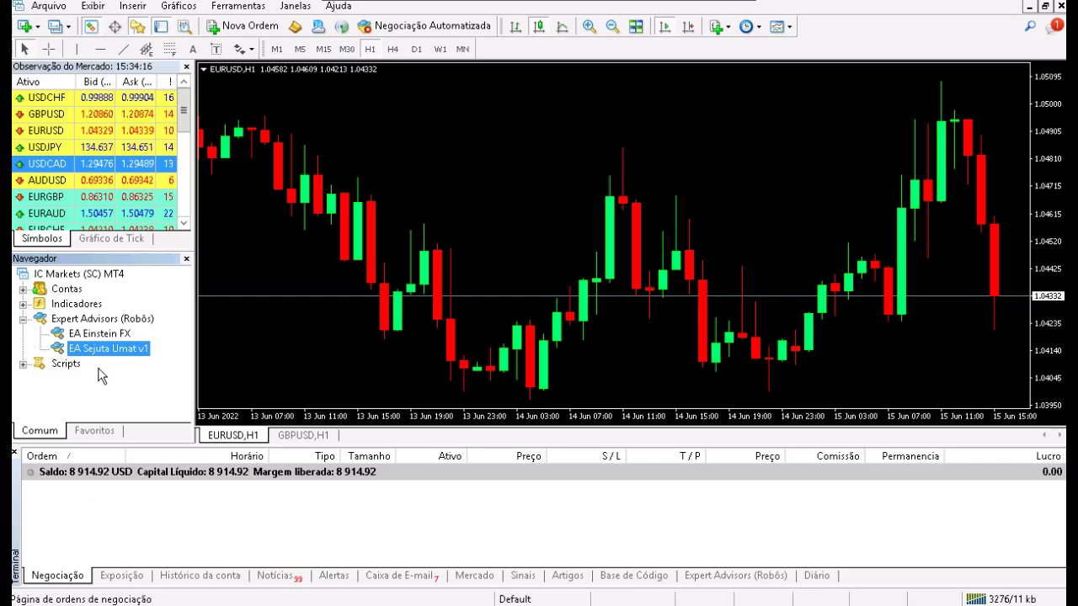
click(107, 320)
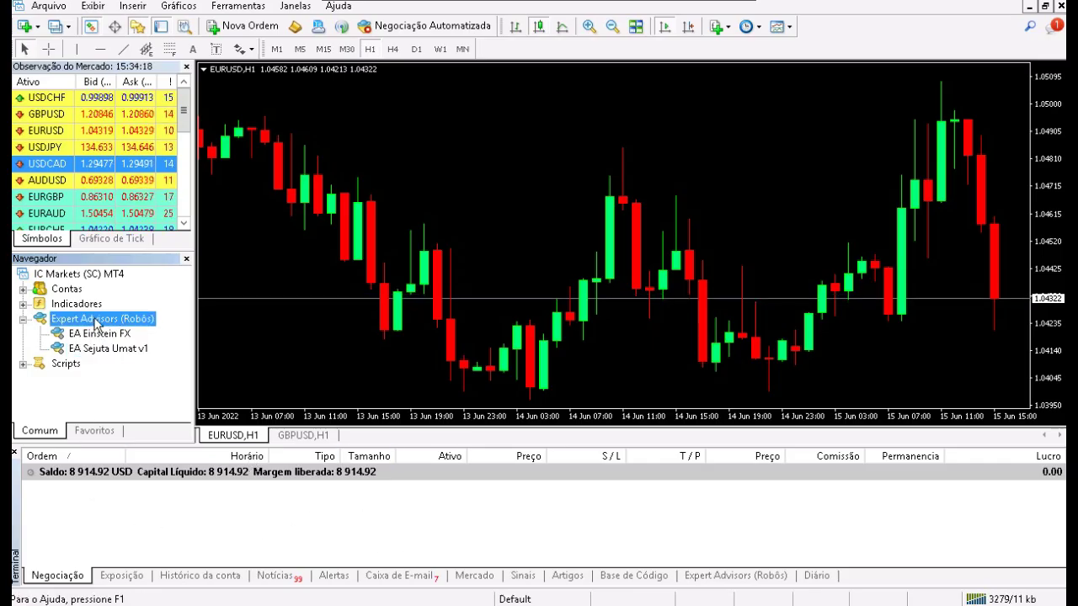
right_click(106, 324)
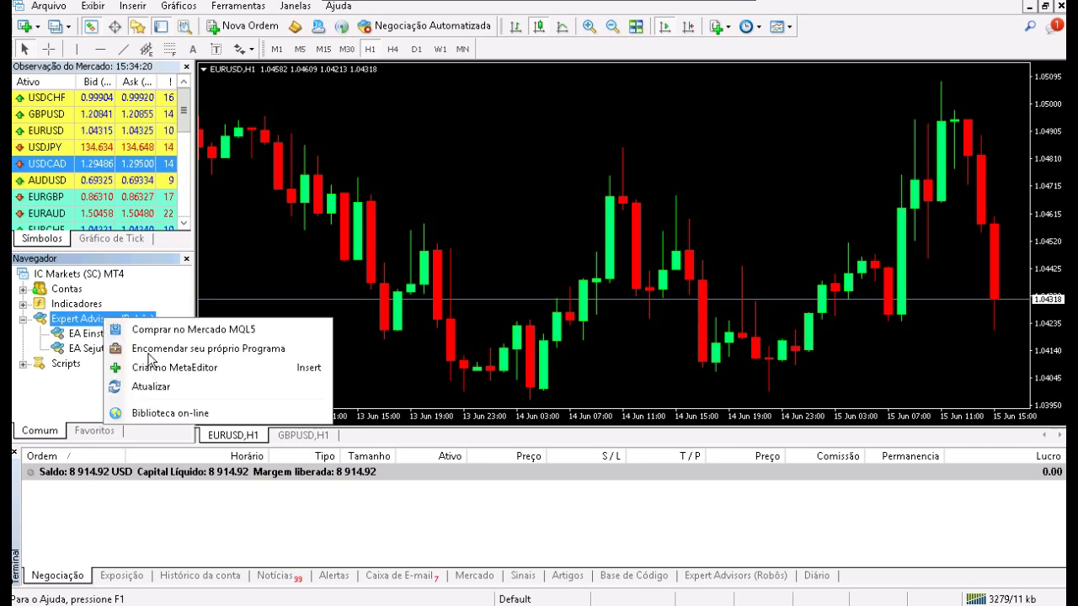
click(145, 393)
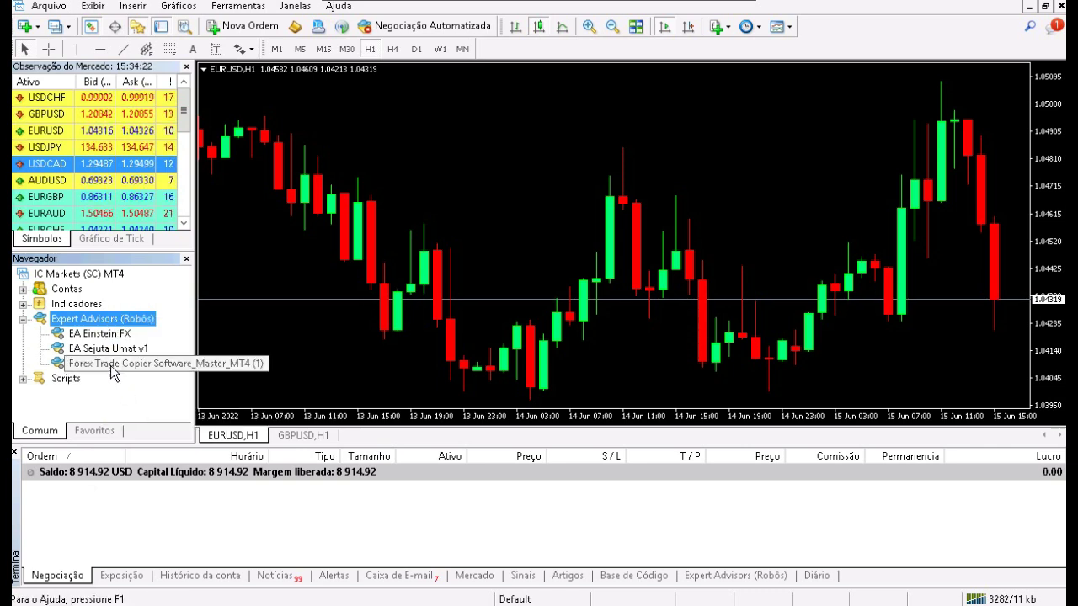
click(139, 369)
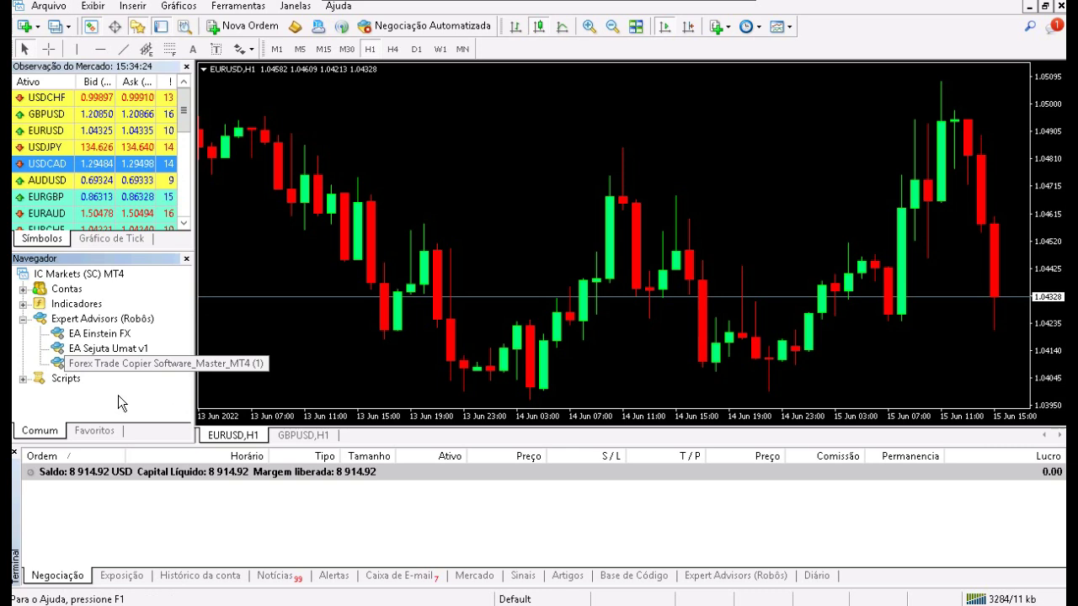
- Attach the Forex Trade Copier Software_Master_MT4 (1) expert to the EURUSD,H1 chart
click(293, 440)
click(234, 437)
click(308, 439)
click(254, 438)
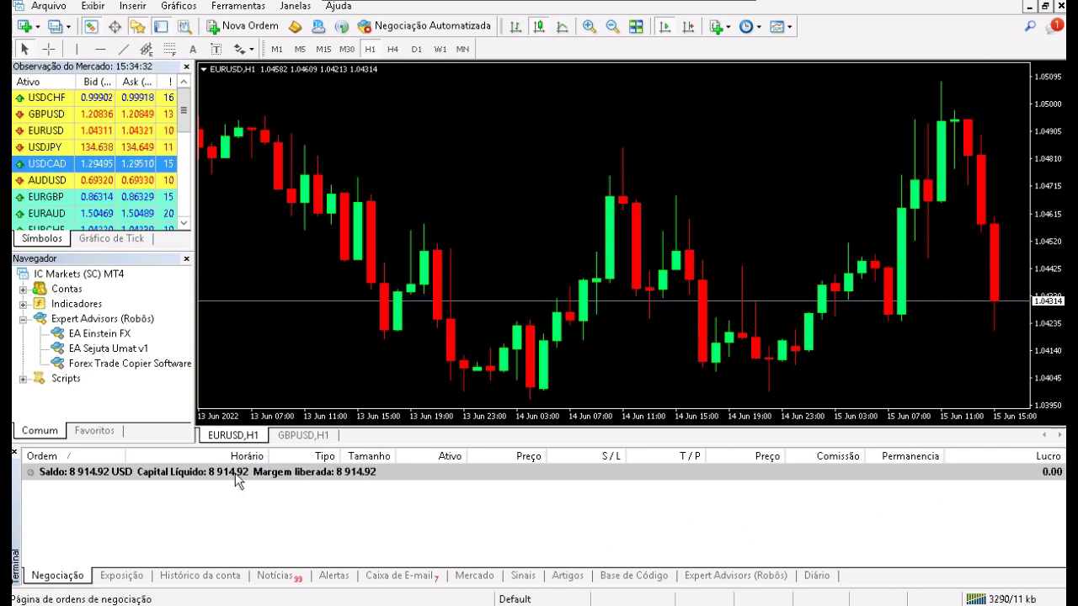
click(122, 365)
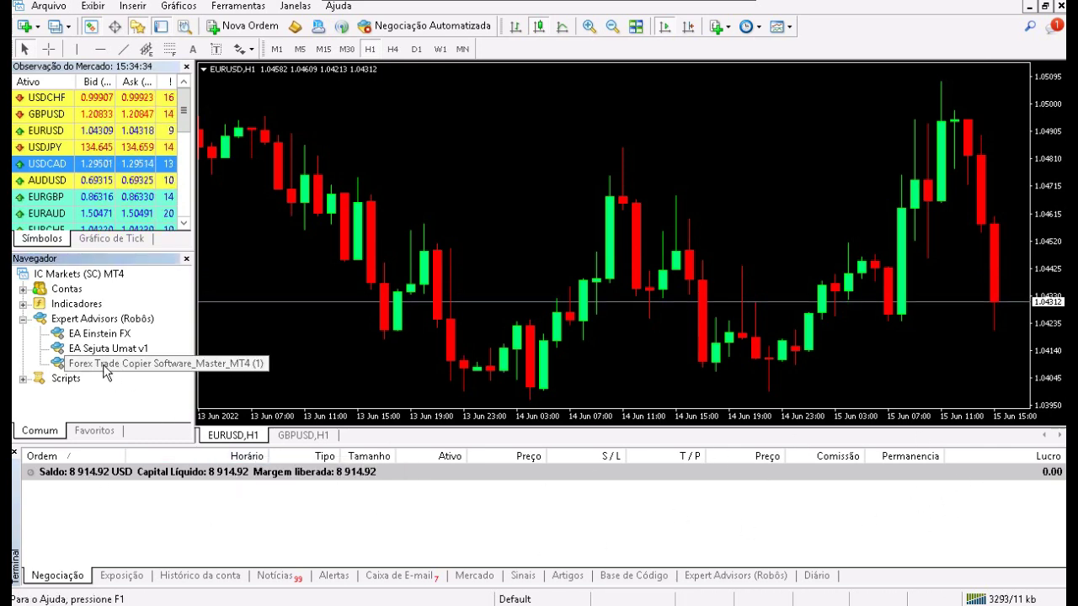
drag(476, 177, 475, 177)
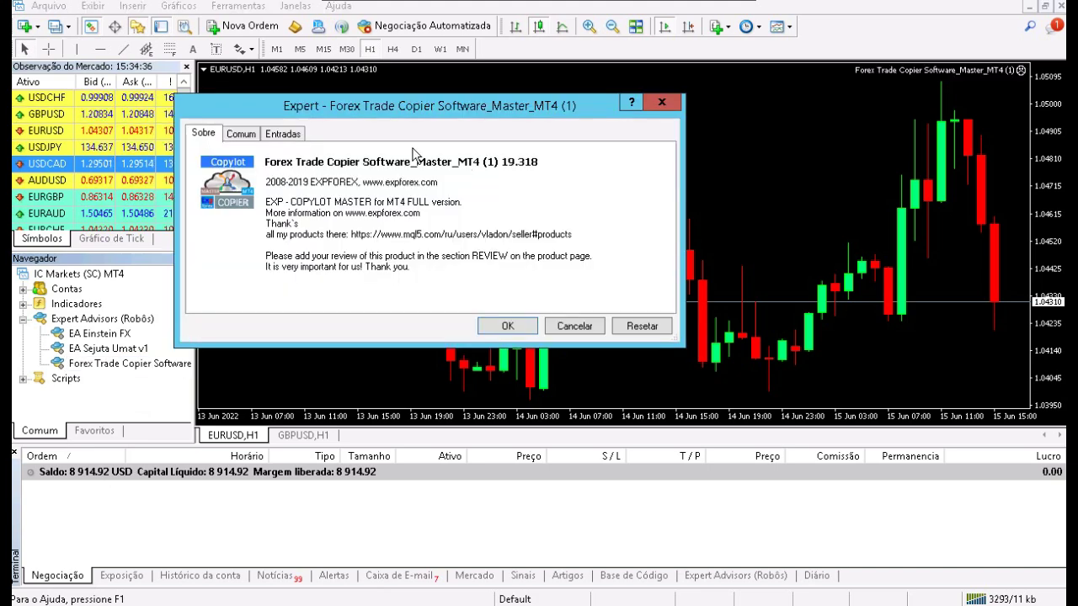
drag(404, 117, 538, 110)
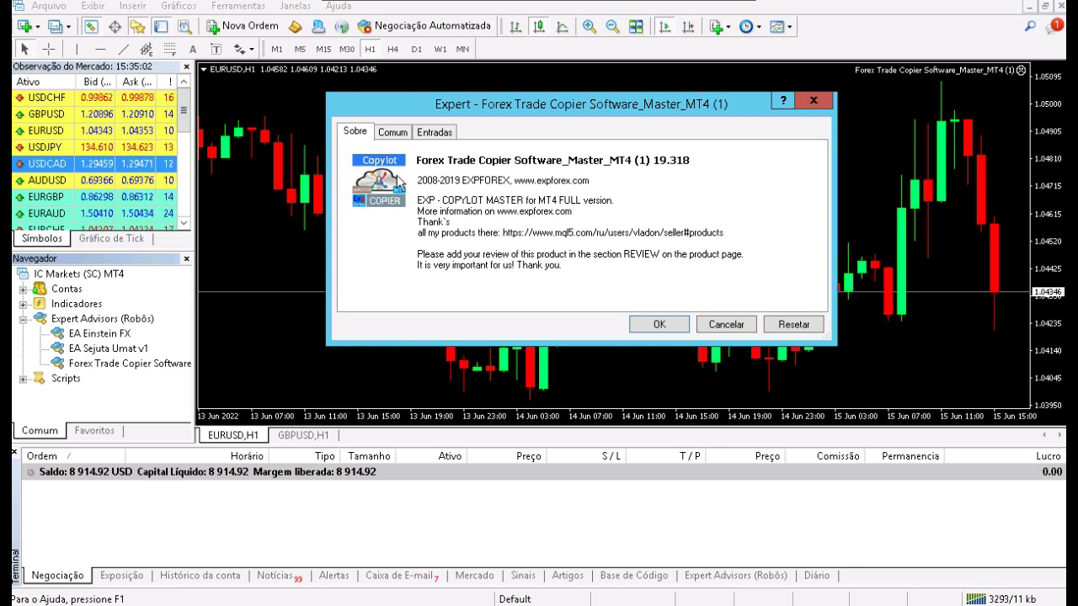
- Allow live trading and DLL imports in the master expert's common settings
click(392, 133)
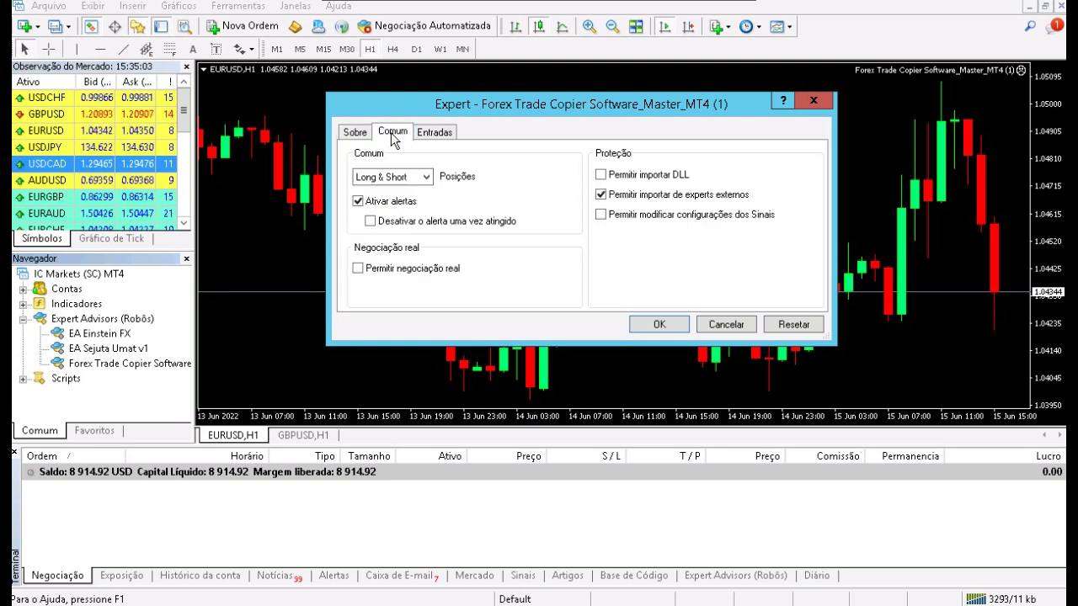
click(362, 270)
click(663, 177)
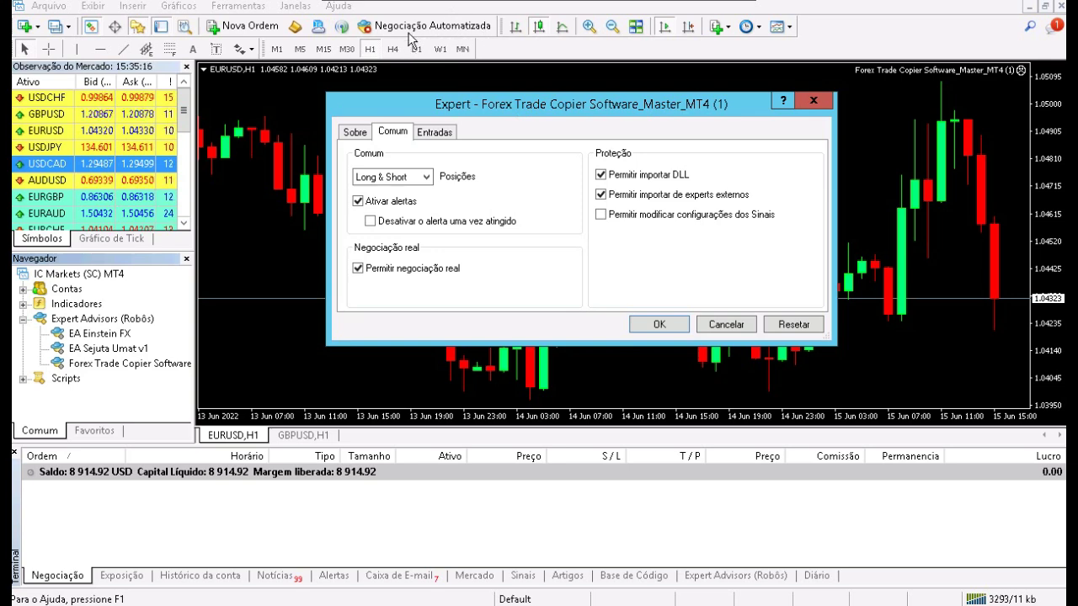
- Review the master expert's input parameters from Master Sets to the EAPadPRO section and accept them with their default values
click(435, 132)
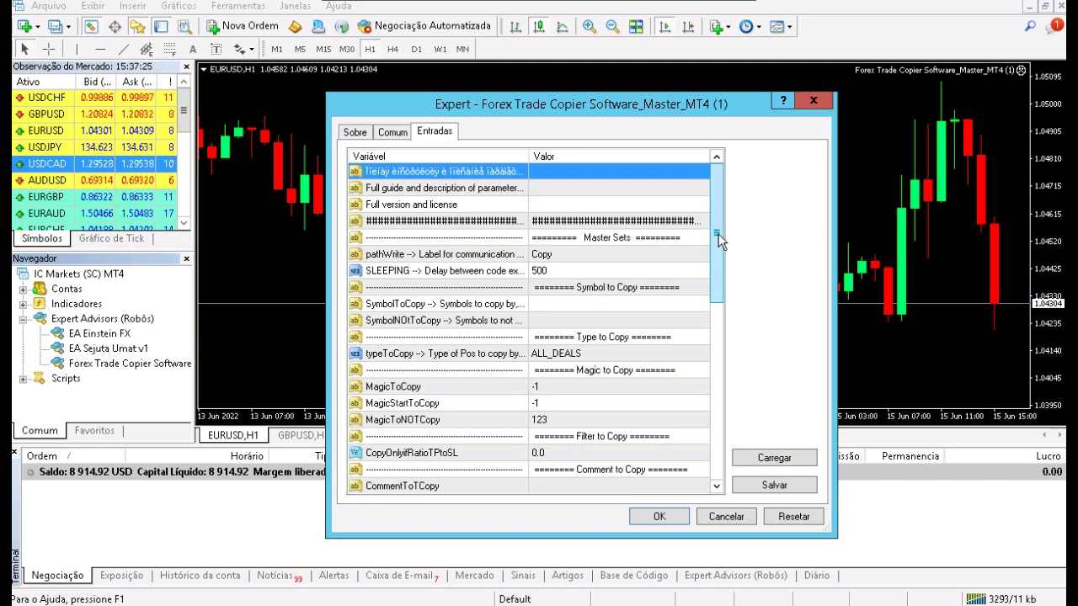
scroll(720, 241, down, 1)
click(657, 304)
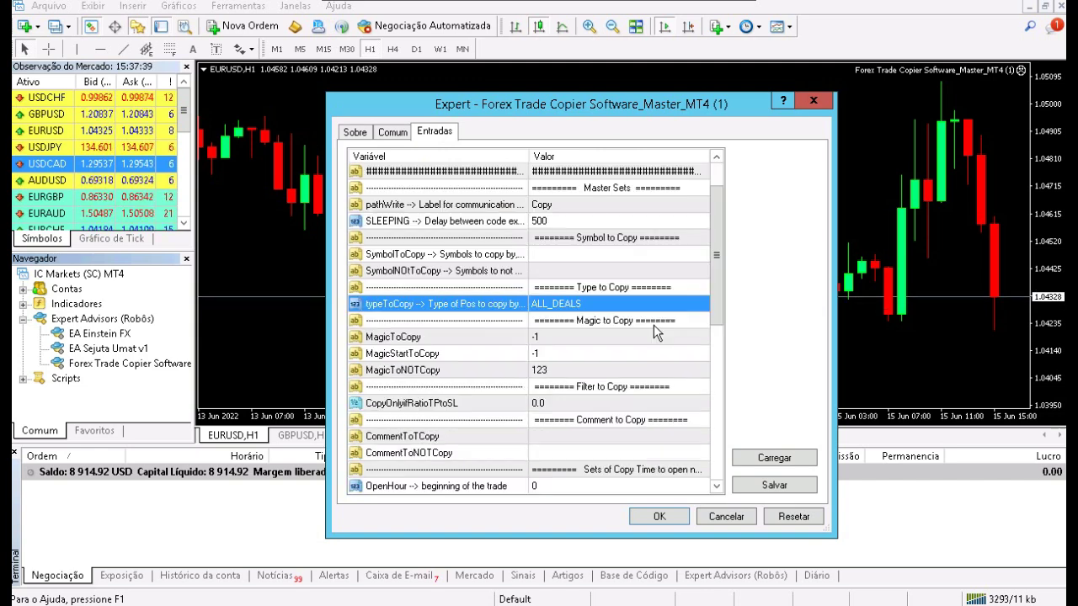
click(583, 308)
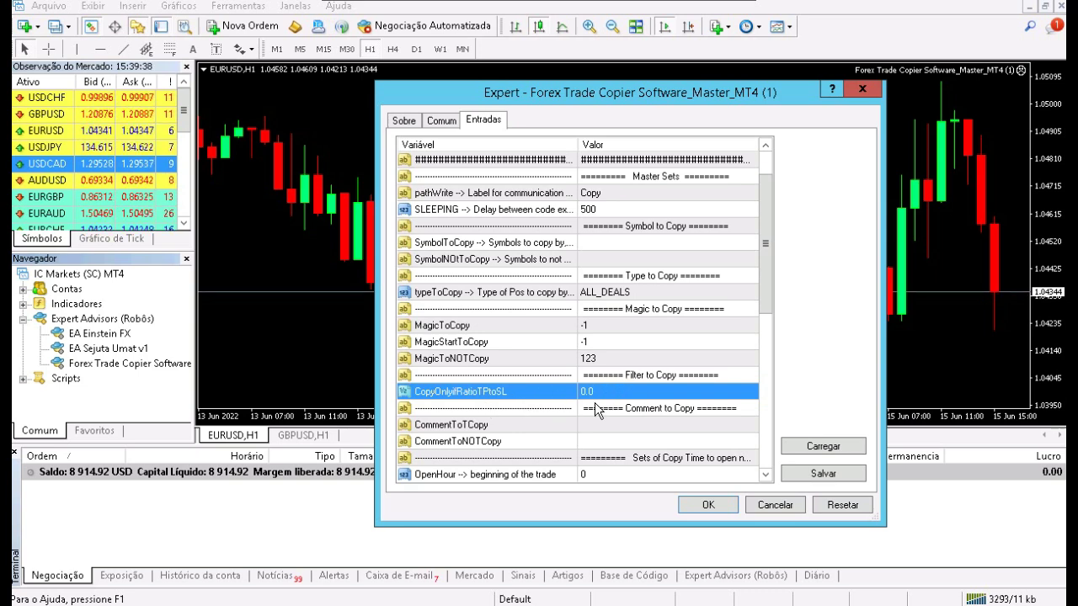
drag(766, 227, 770, 184)
drag(773, 261, 771, 449)
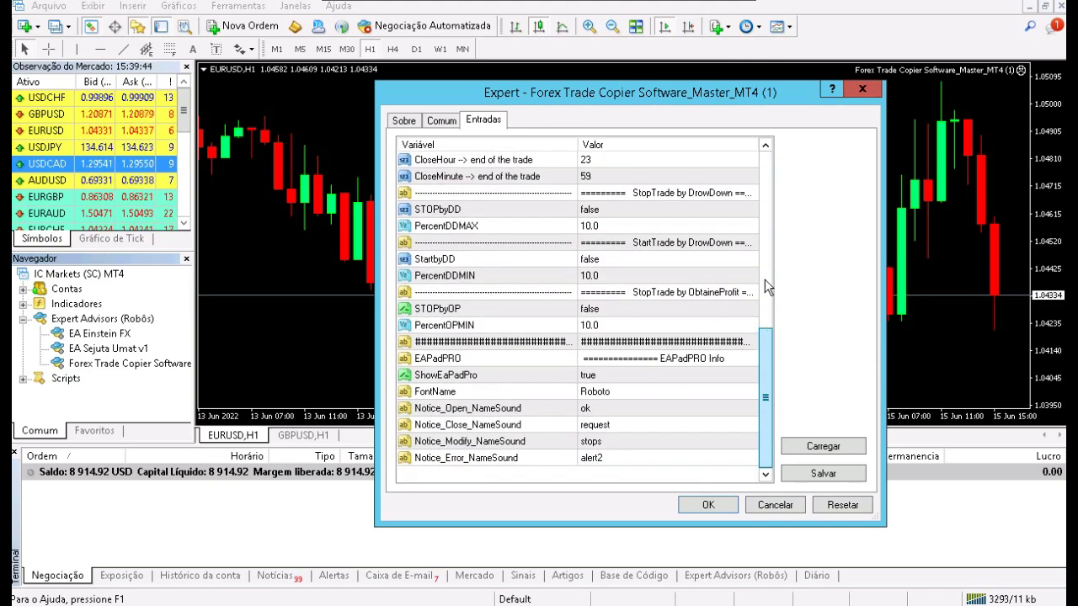
scroll(764, 292, up, 8)
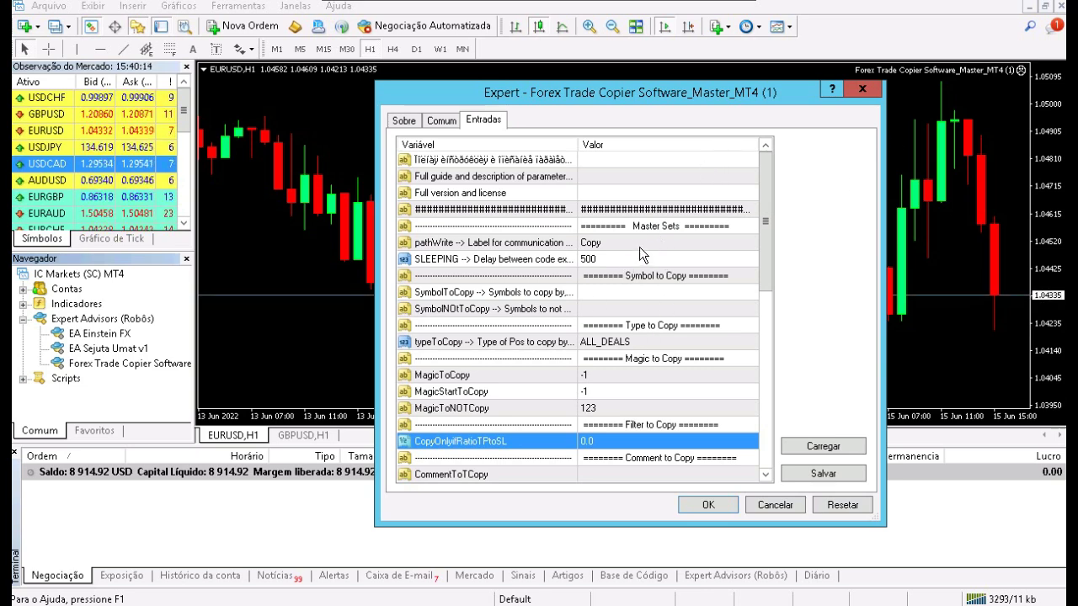
click(702, 505)
- Examine the EXP - COPYLOT MASTER panel on the EURUSD chart, including its trade volume controls, and minimize it
click(105, 353)
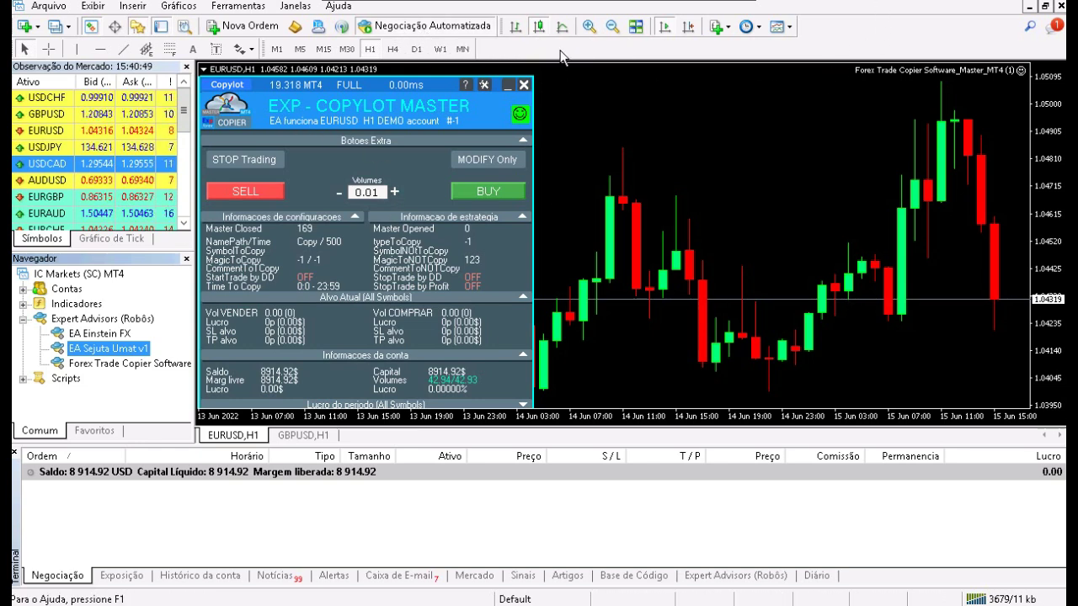
click(508, 85)
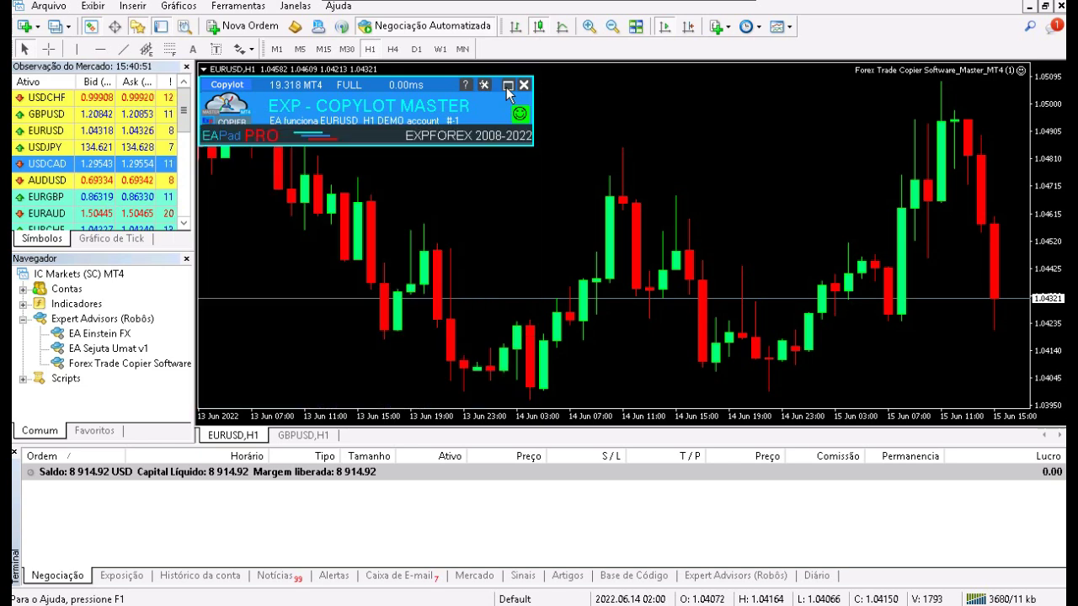
click(507, 85)
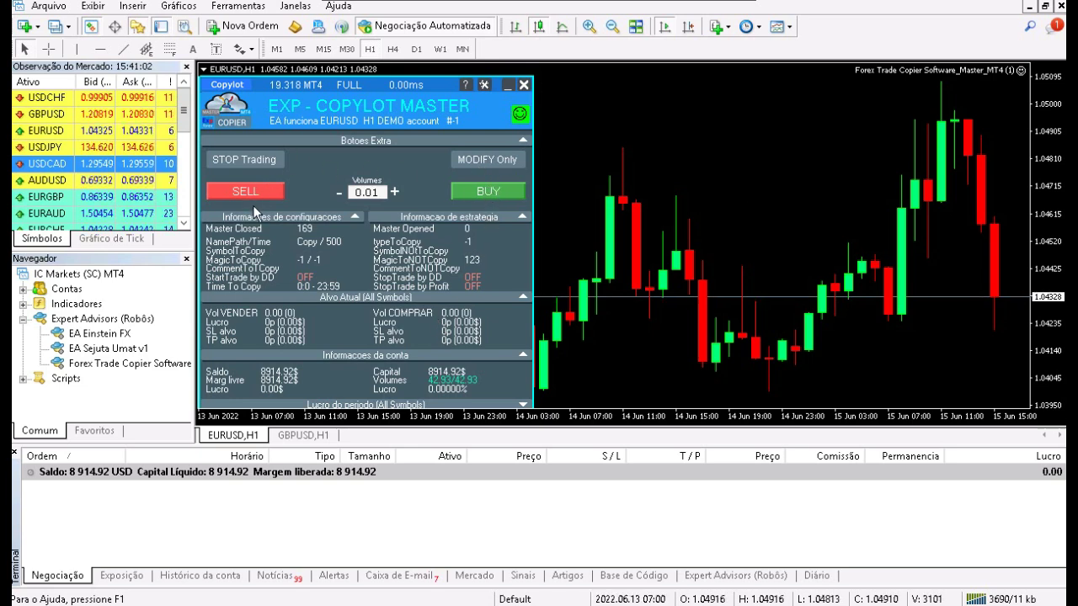
click(383, 193)
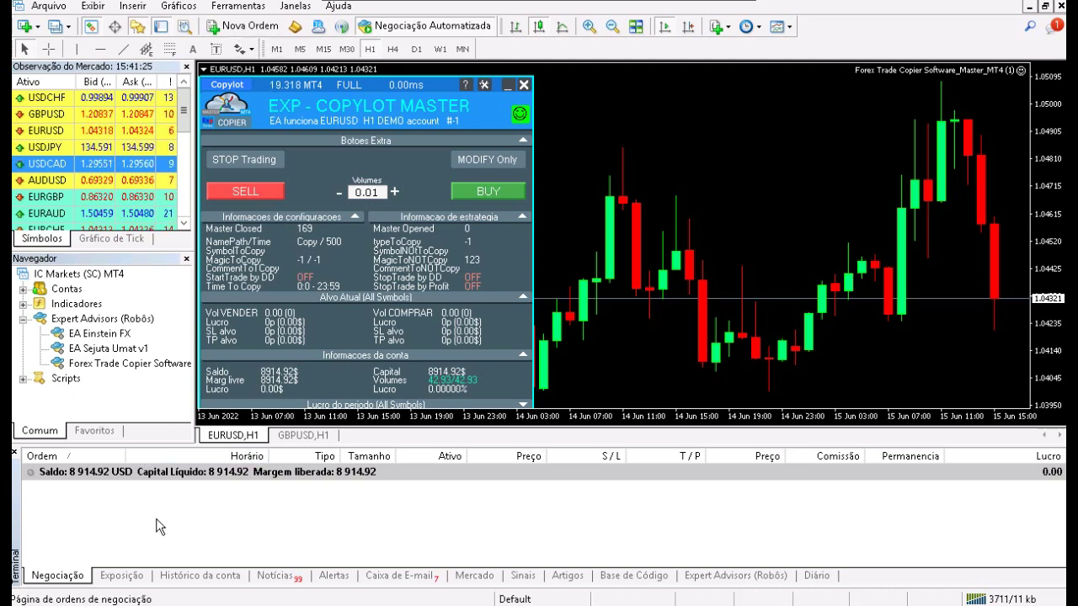
click(508, 85)
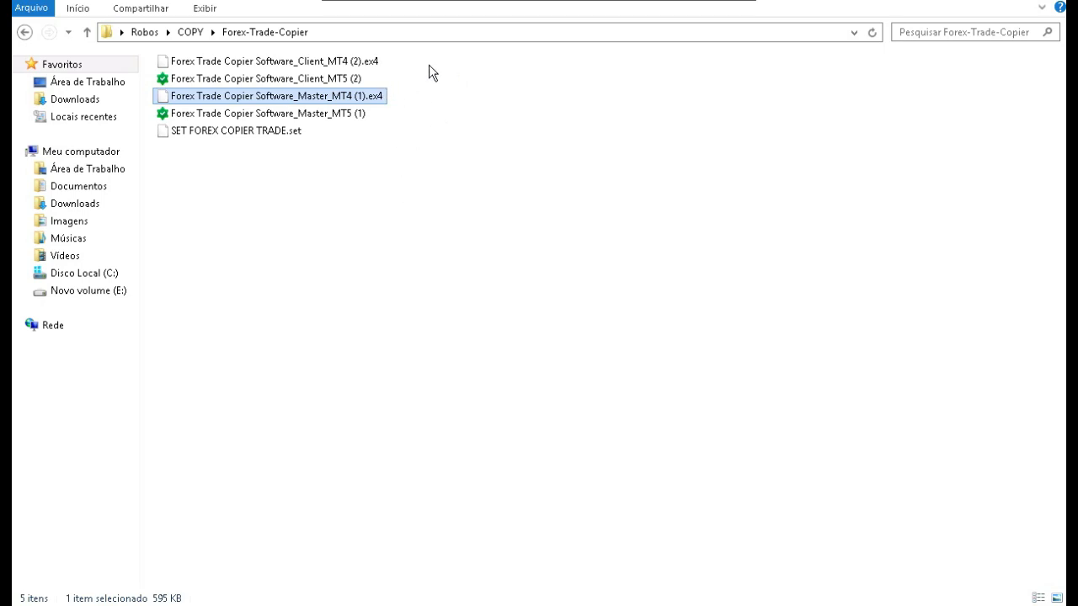
- Copy the file Forex Trade Copier Software_Client_MT4 (2).ex4 from the Forex-Trade-Copier folder
click(274, 64)
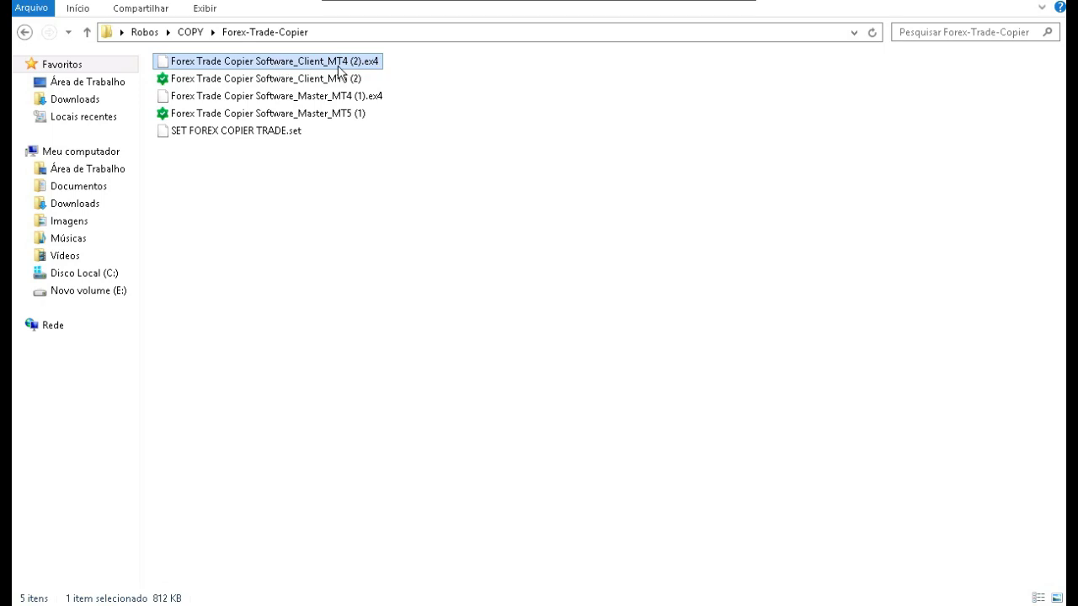
right_click(302, 68)
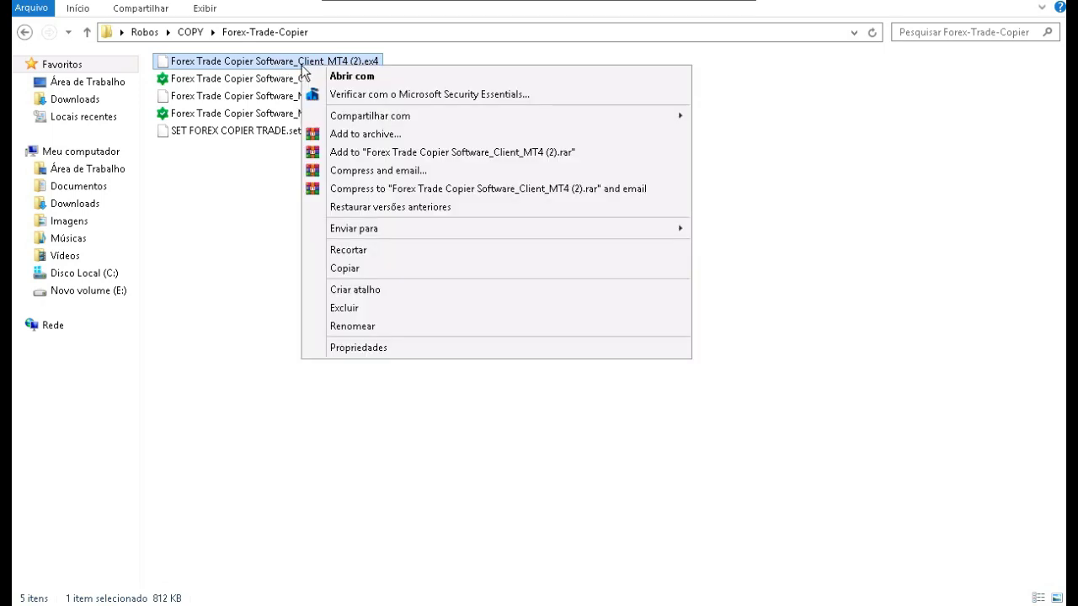
click(346, 270)
- Switch to the second MetaTrader 4 terminal, open its data folder and paste the Client MT4 file into MQL4 > Experts
key(alt+Tab)
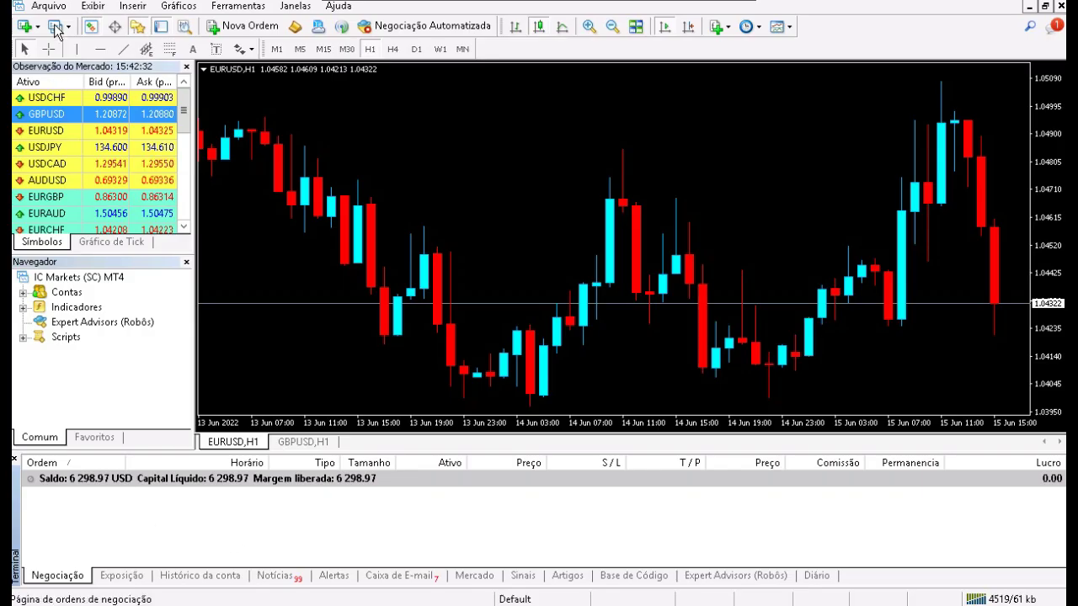
click(49, 6)
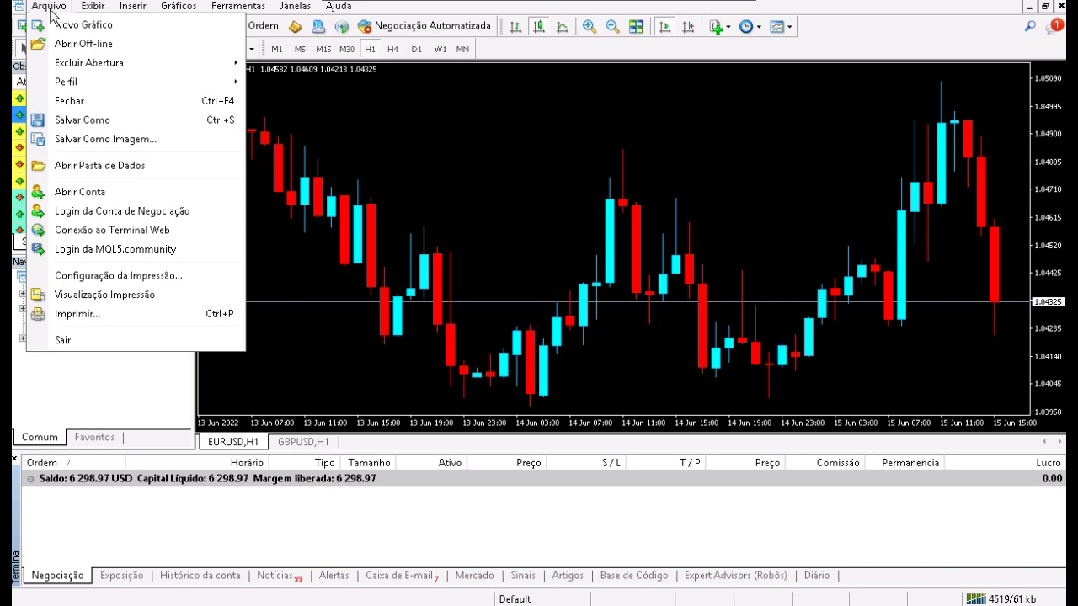
click(88, 166)
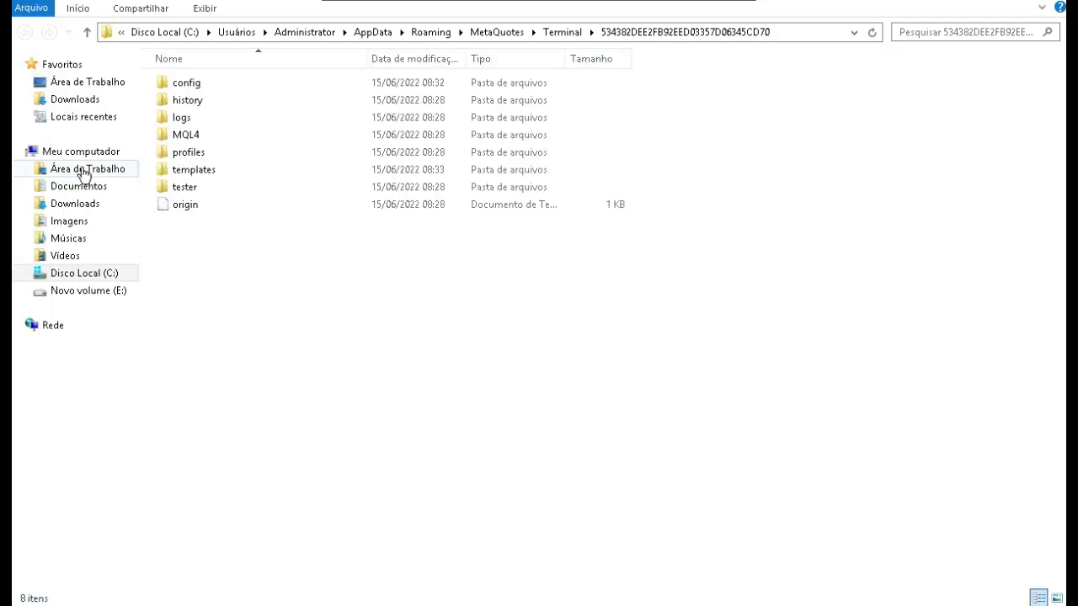
double_click(177, 135)
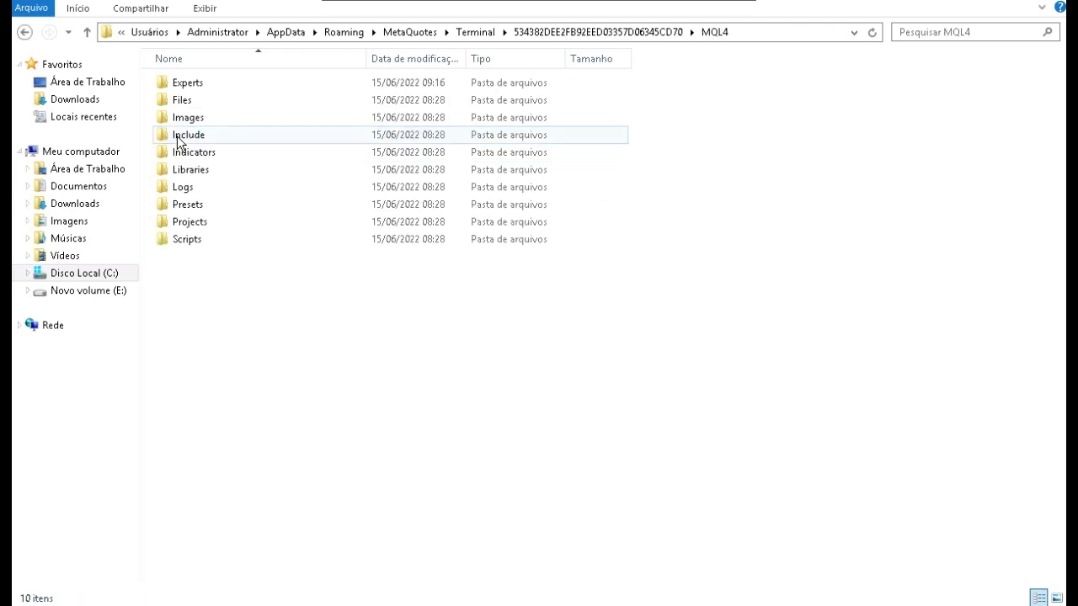
double_click(180, 81)
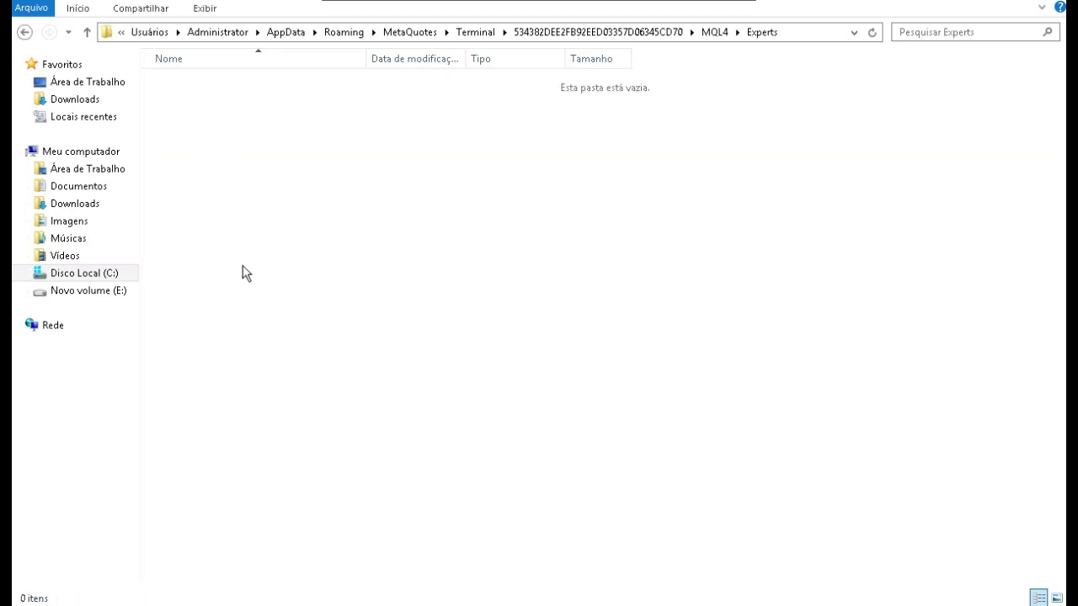
key(ctrl+v)
click(850, 80)
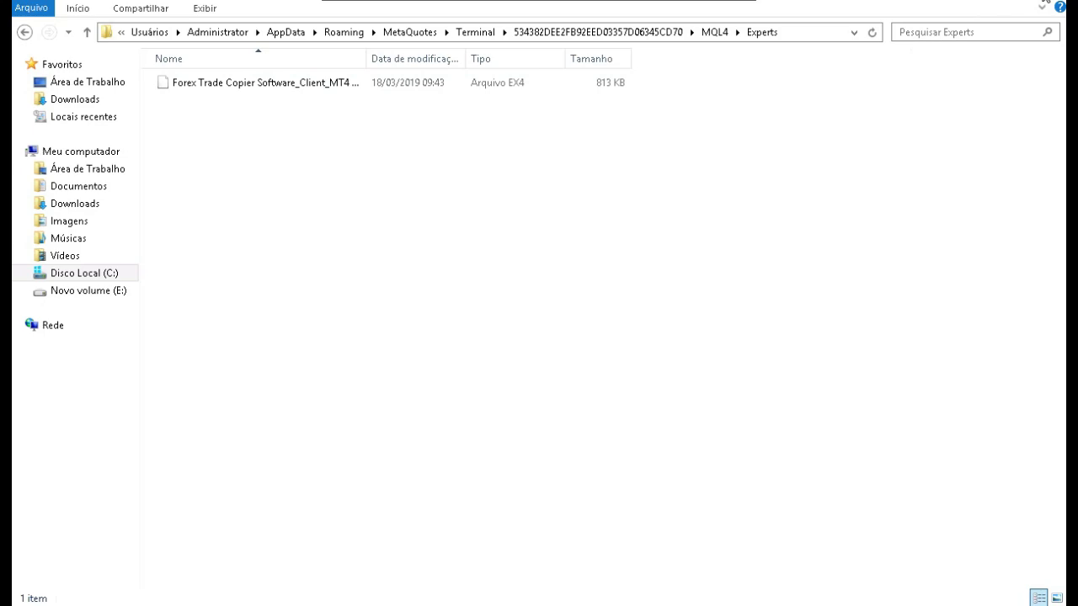
- Return to the second MetaTrader 4 terminal and refresh its Expert Advisors list to load the Client MT4 copier
key(alt+Tab)
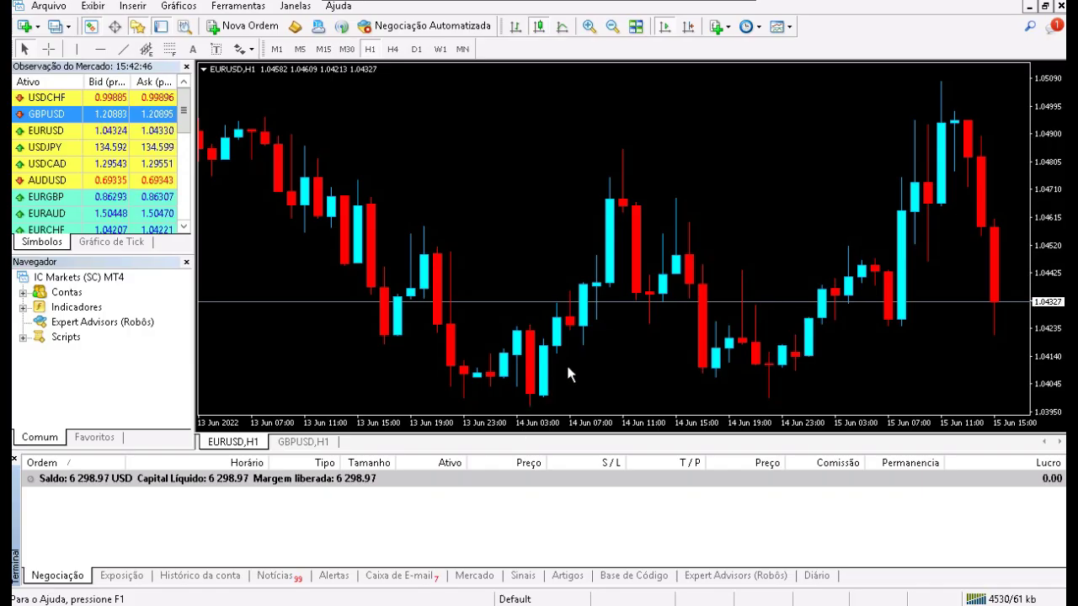
right_click(74, 325)
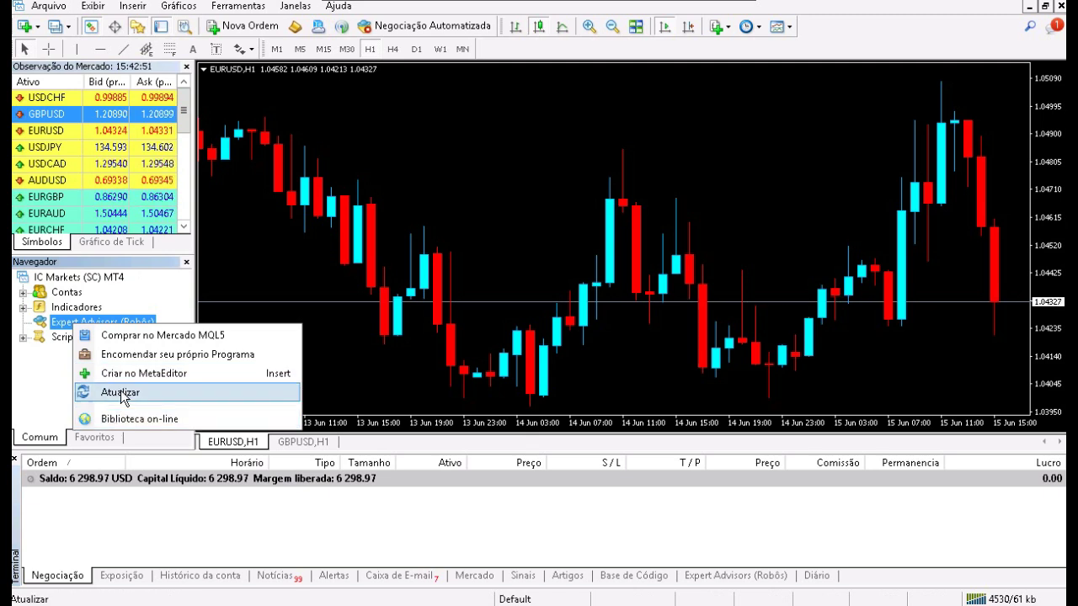
click(120, 392)
click(112, 338)
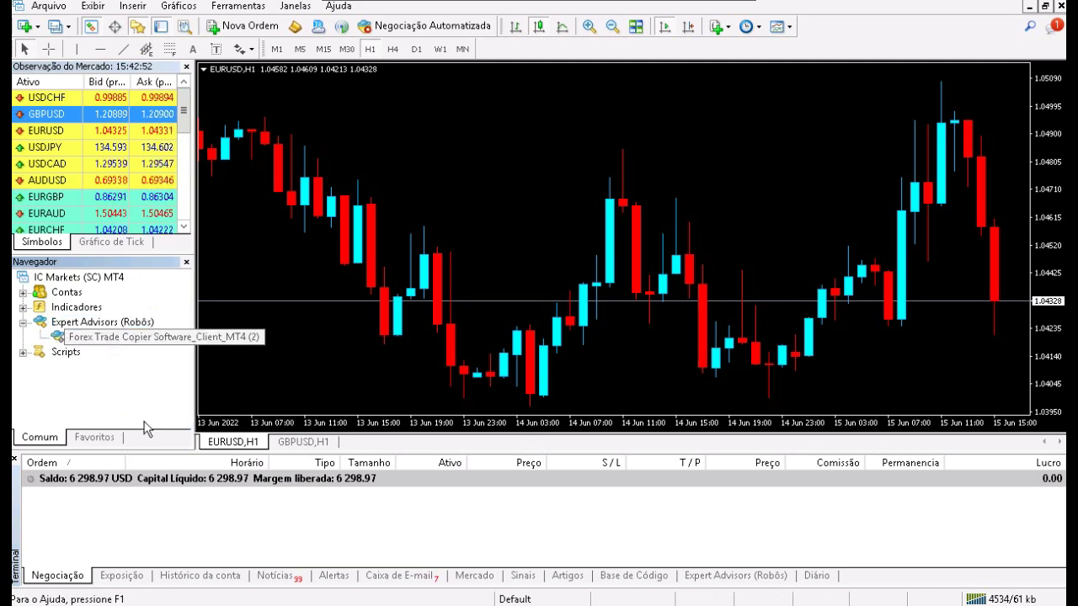
- Attach the Client MT4 copier to the EURUSD H1 chart and load its inputs from SET FOREX COPIER TRADE.set
drag(118, 337, 391, 171)
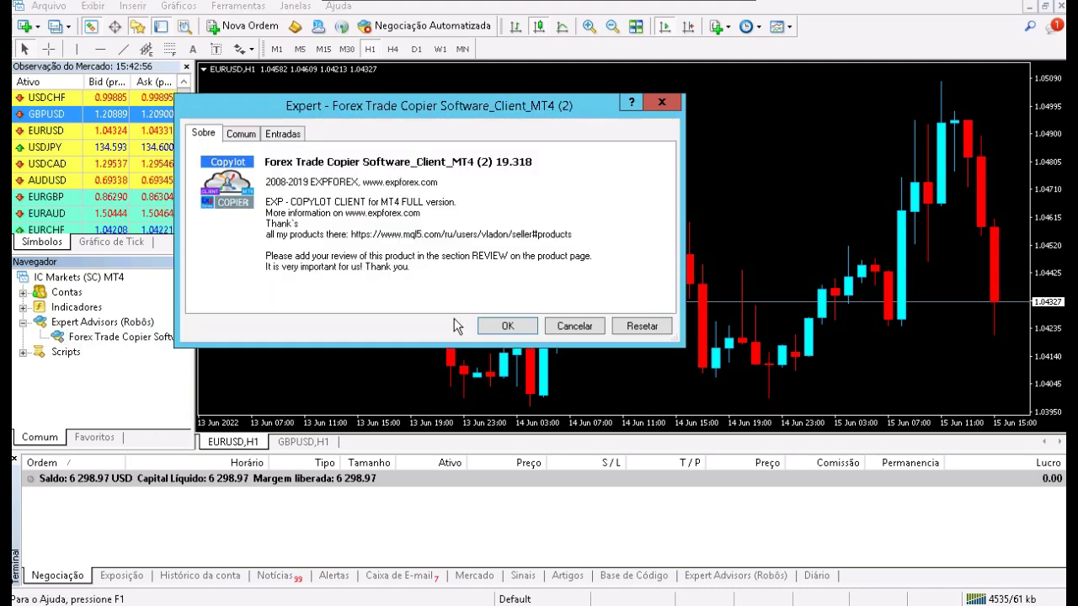
click(241, 134)
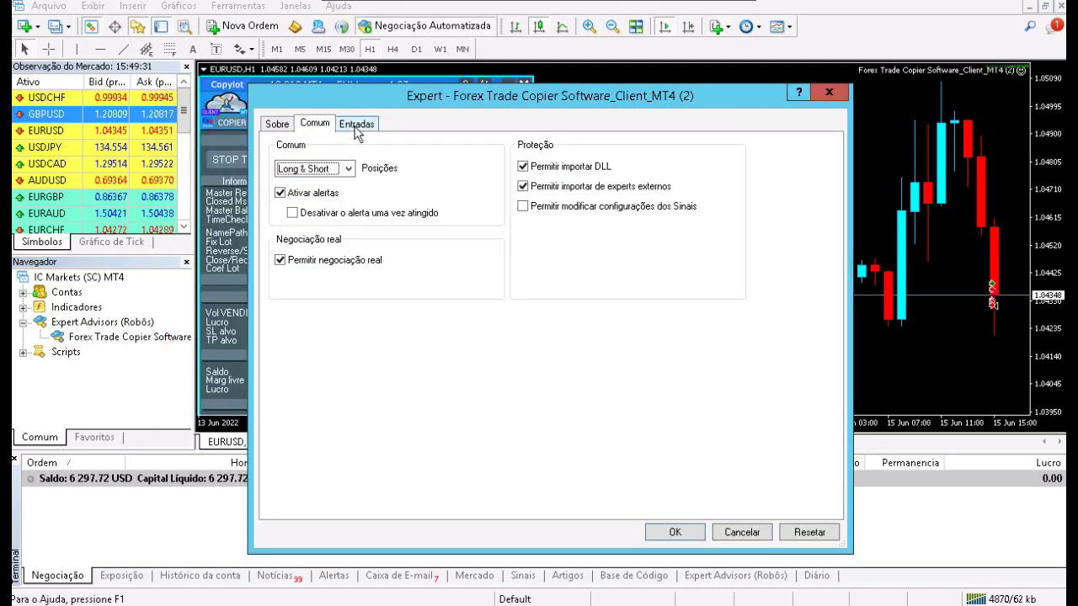
click(357, 127)
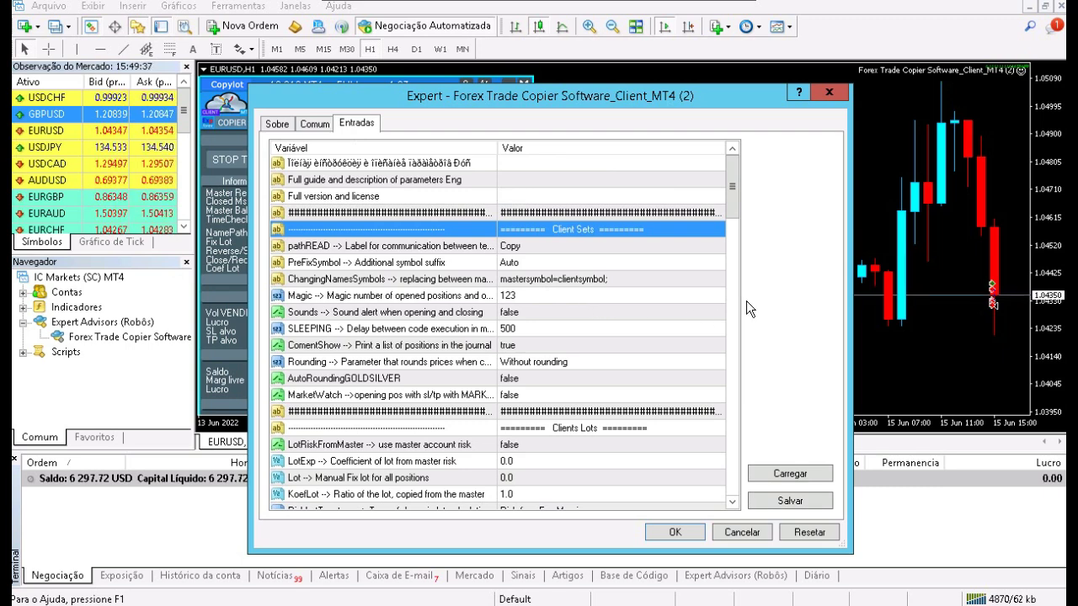
click(797, 475)
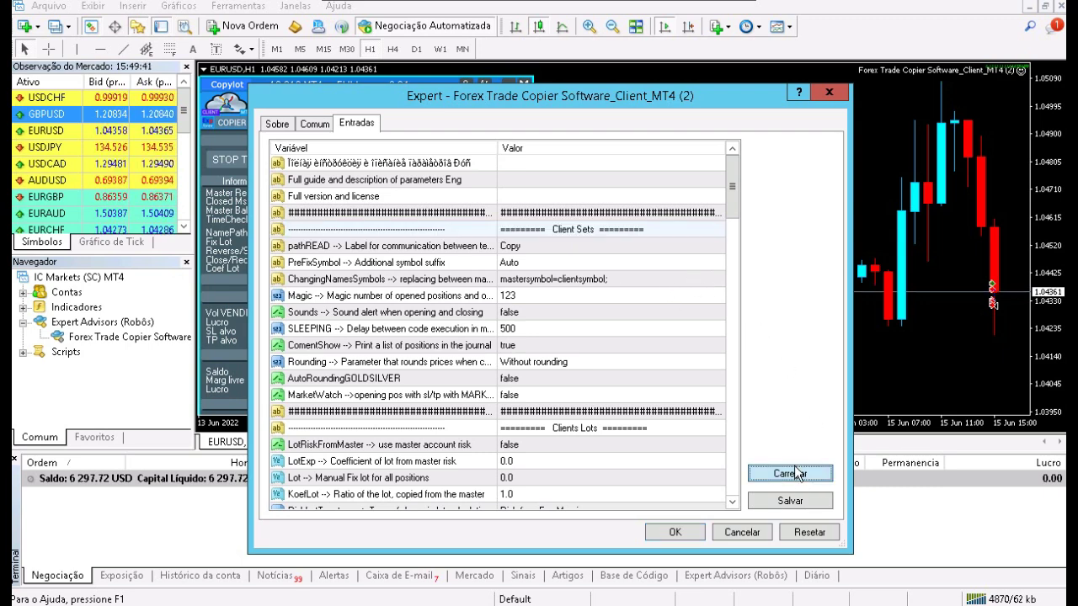
click(462, 229)
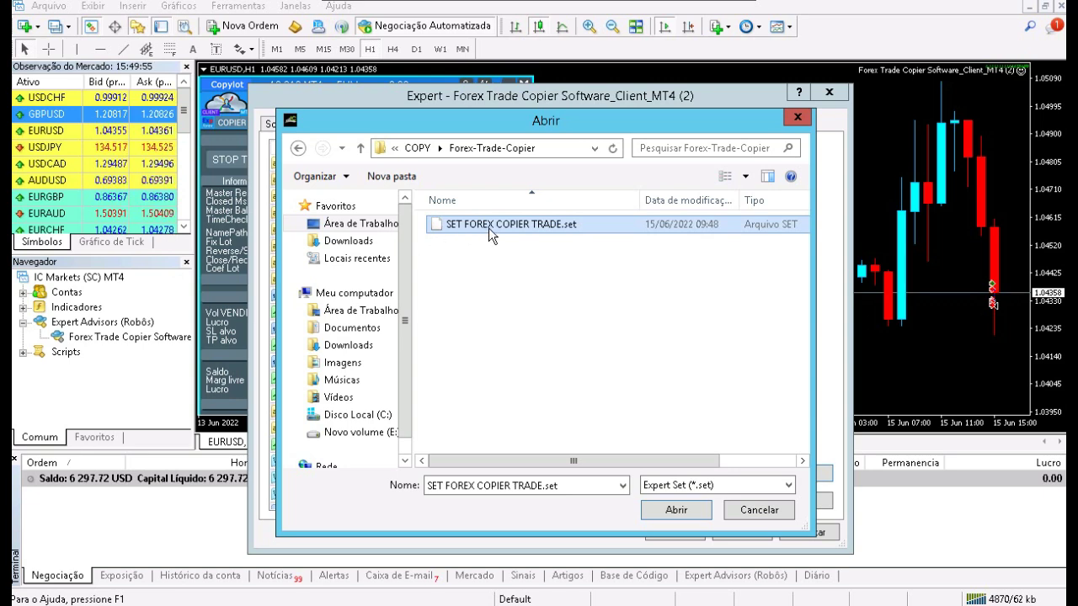
double_click(489, 227)
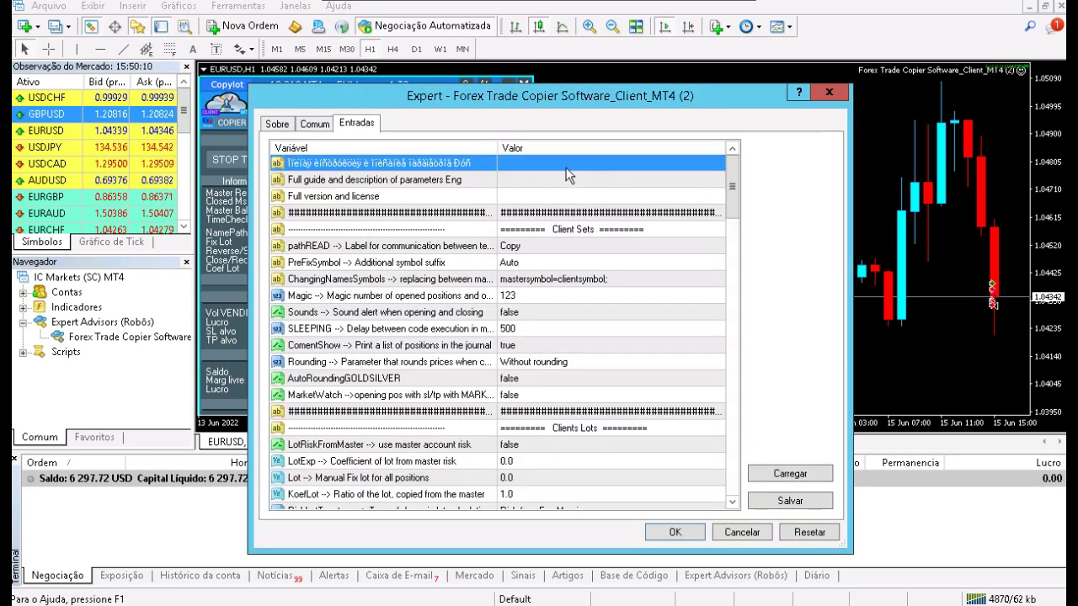
- Examine the client copier's input parameters, focusing on LotExp, the fixed Lot and the KoefLot ratio under Clients Lots
drag(731, 180, 733, 199)
scroll(733, 199, down, 2)
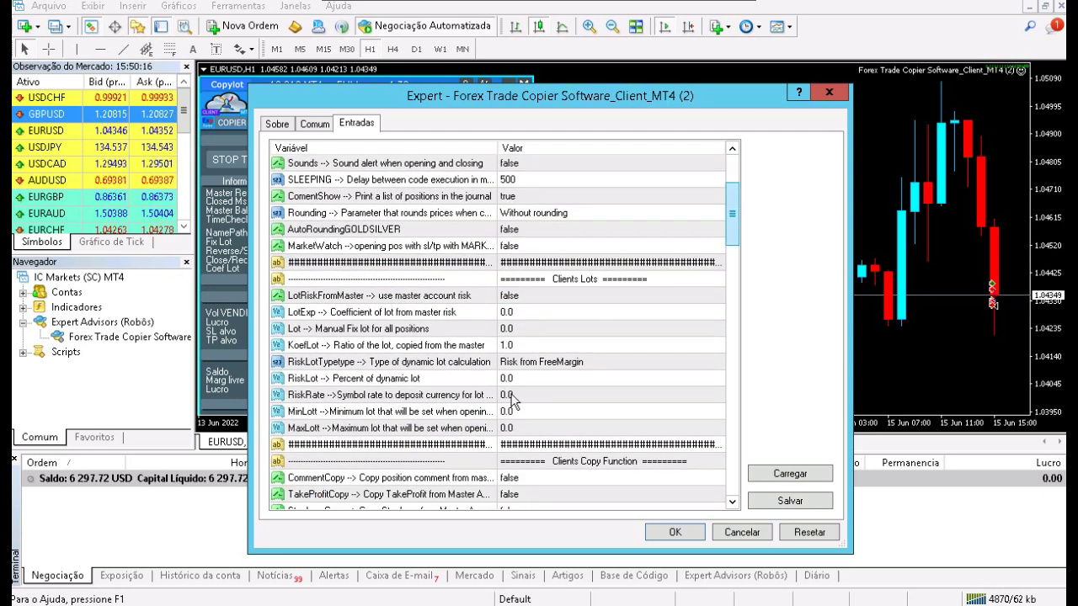
drag(742, 254, 733, 503)
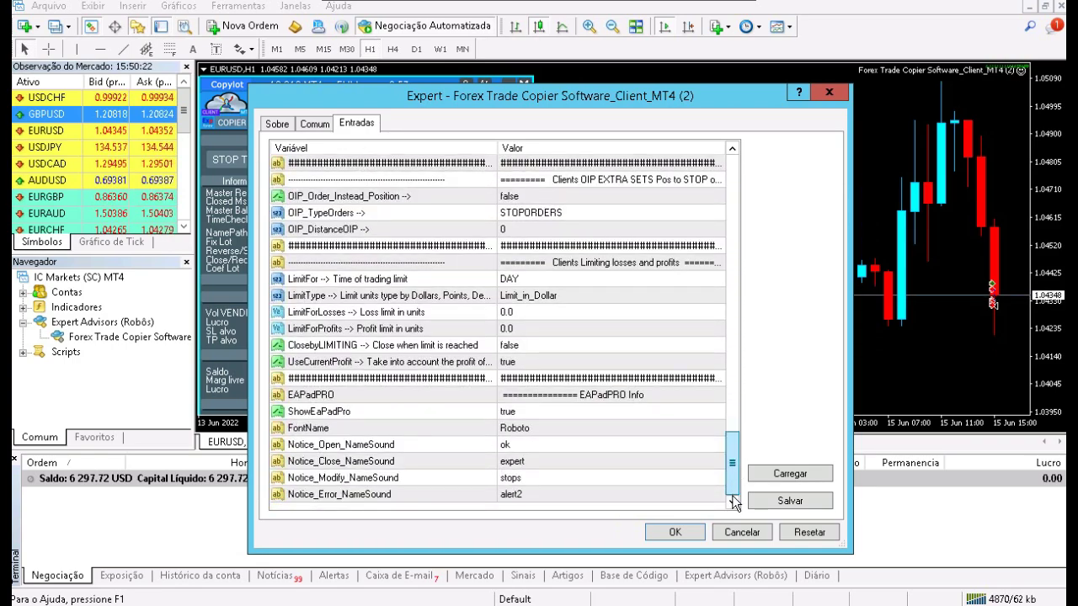
drag(729, 443, 737, 206)
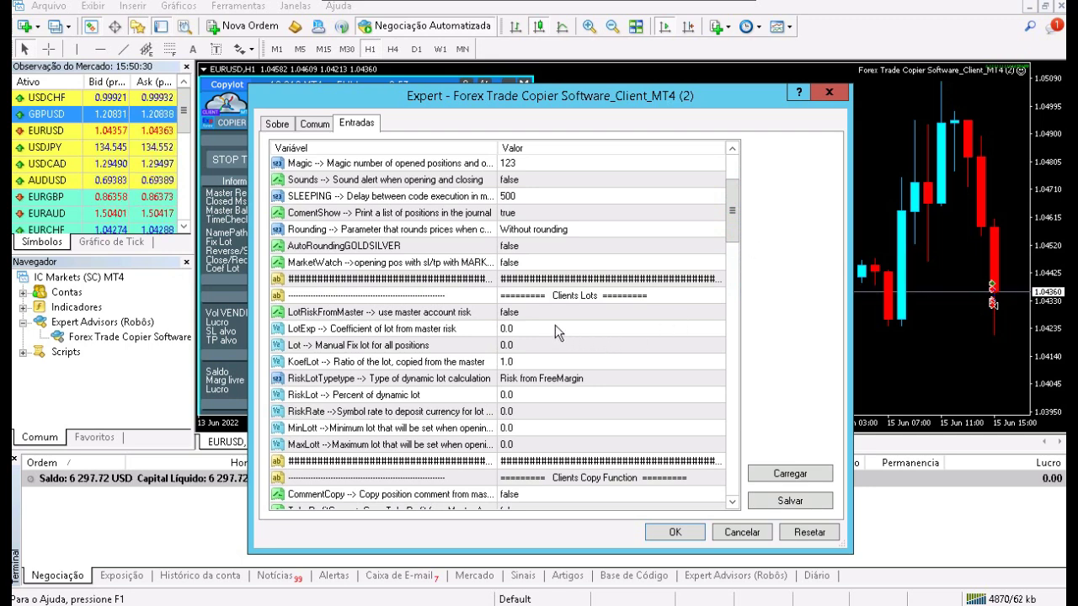
click(534, 332)
click(526, 346)
click(520, 362)
click(522, 347)
click(526, 328)
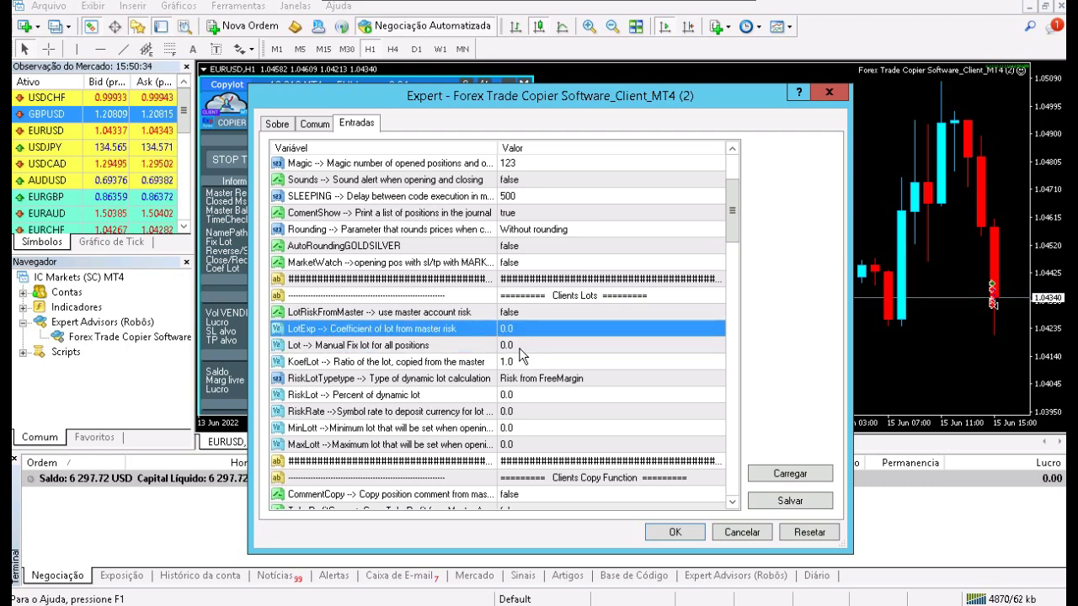
click(520, 349)
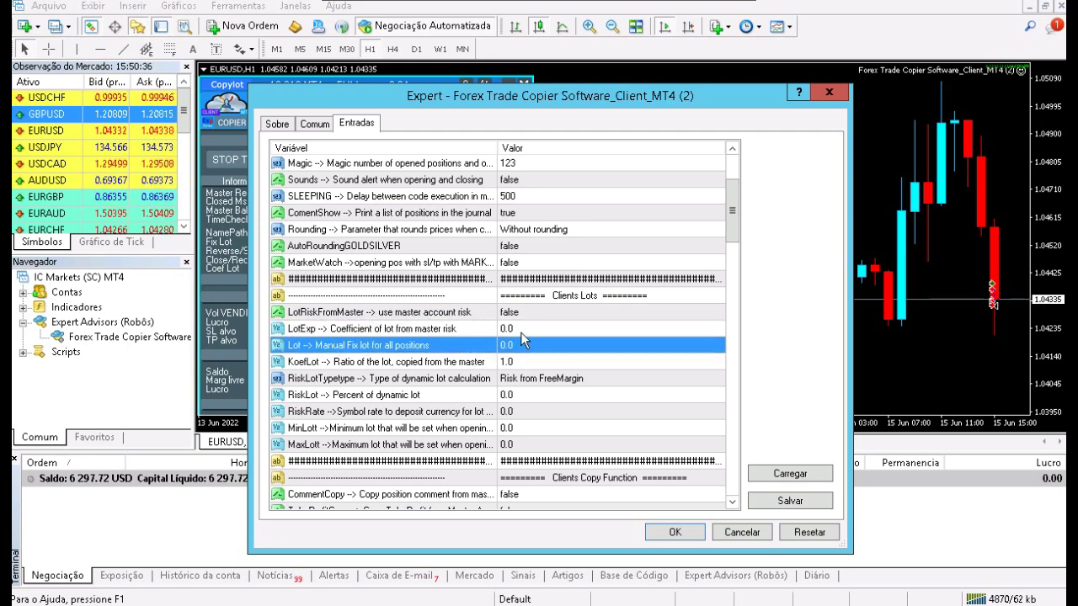
click(523, 332)
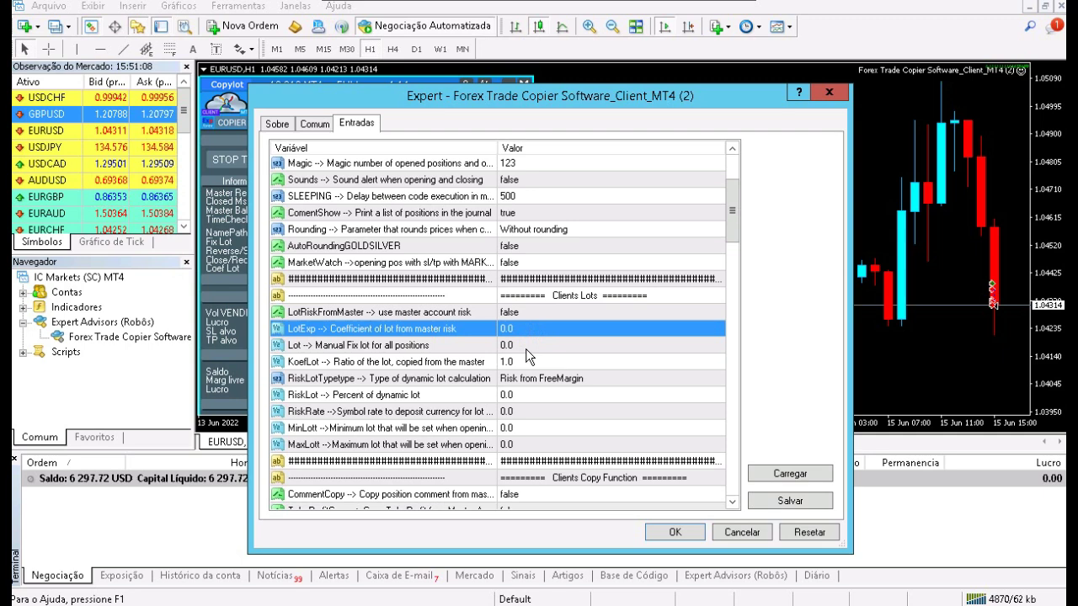
click(525, 347)
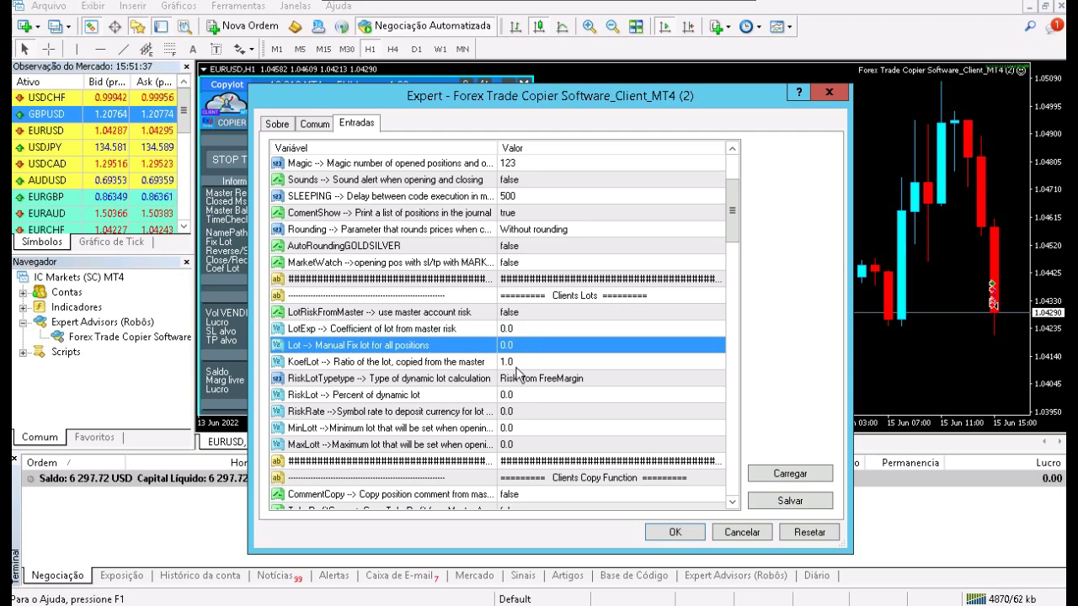
click(517, 365)
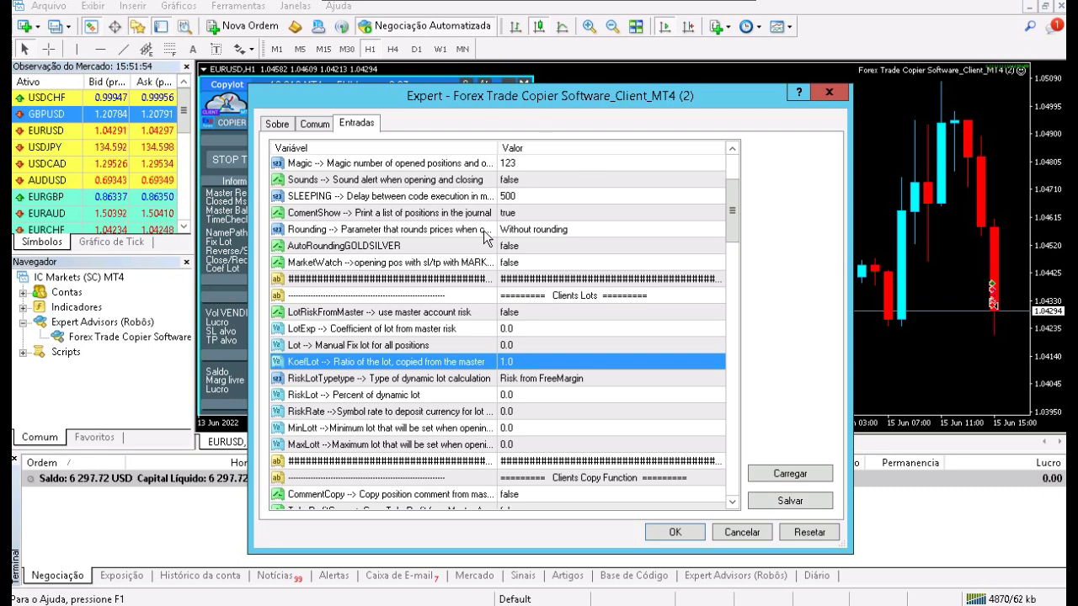
- Set the client copier's KoefLot ratio to 3
double_click(515, 362)
text(3)
key(Return)
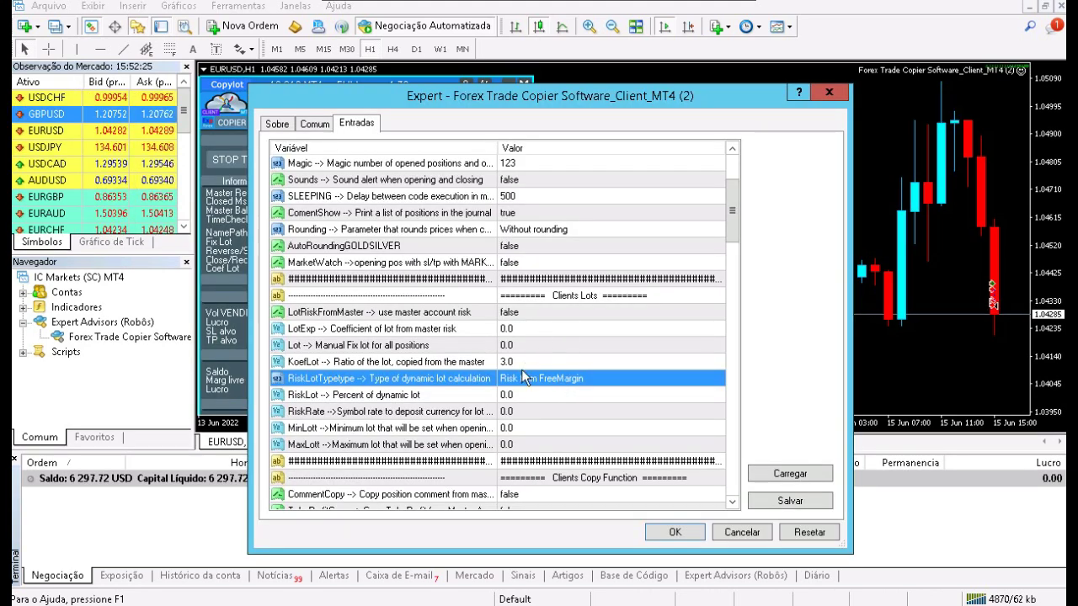
- Set the KoefLot ratio to 1 and apply the client copier's settings
click(521, 369)
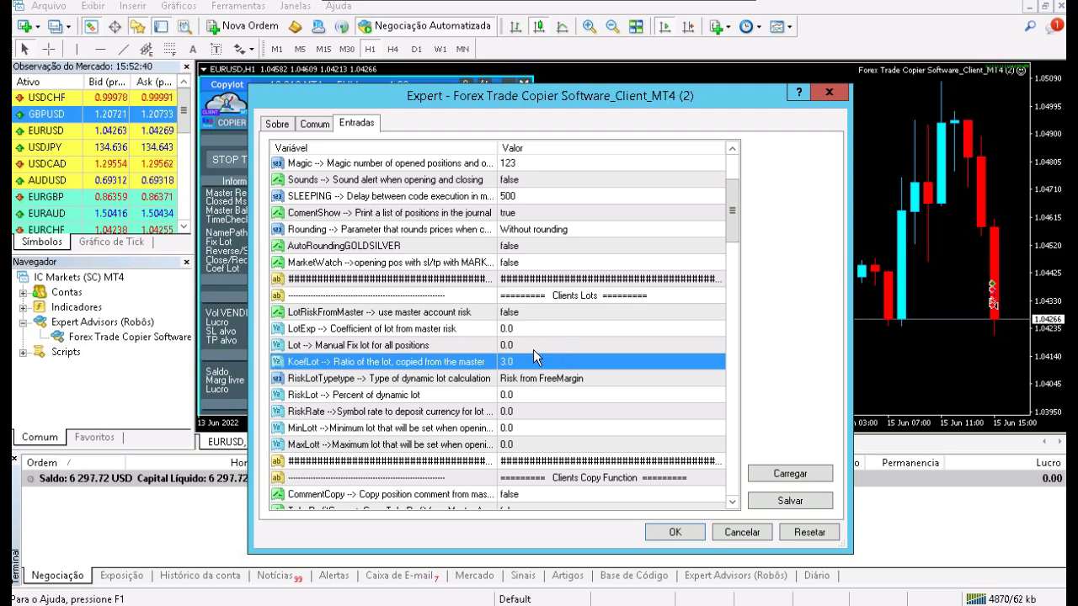
double_click(503, 364)
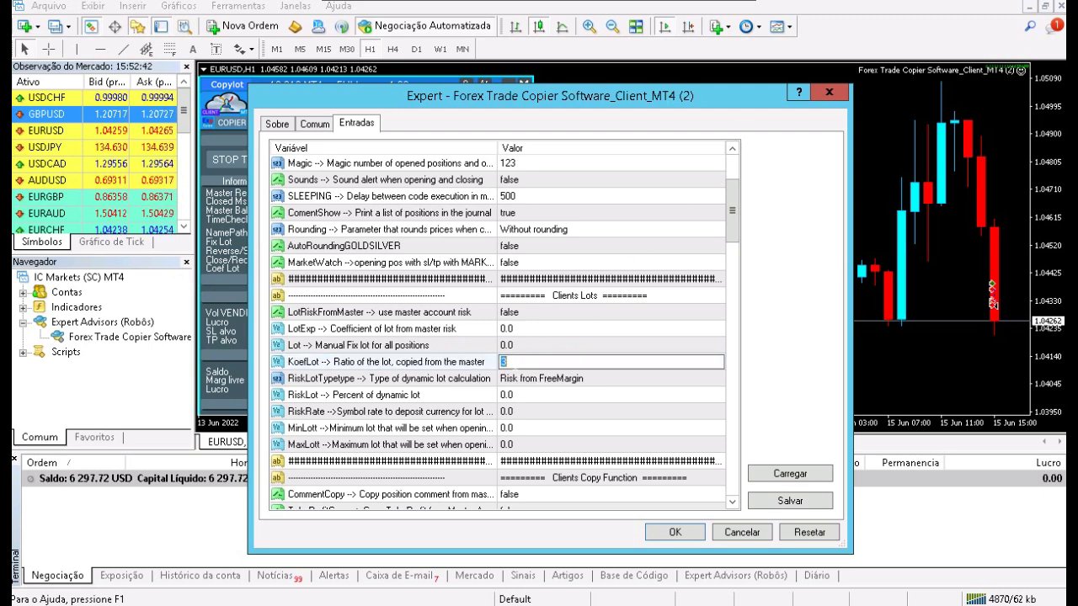
text(1)
click(541, 380)
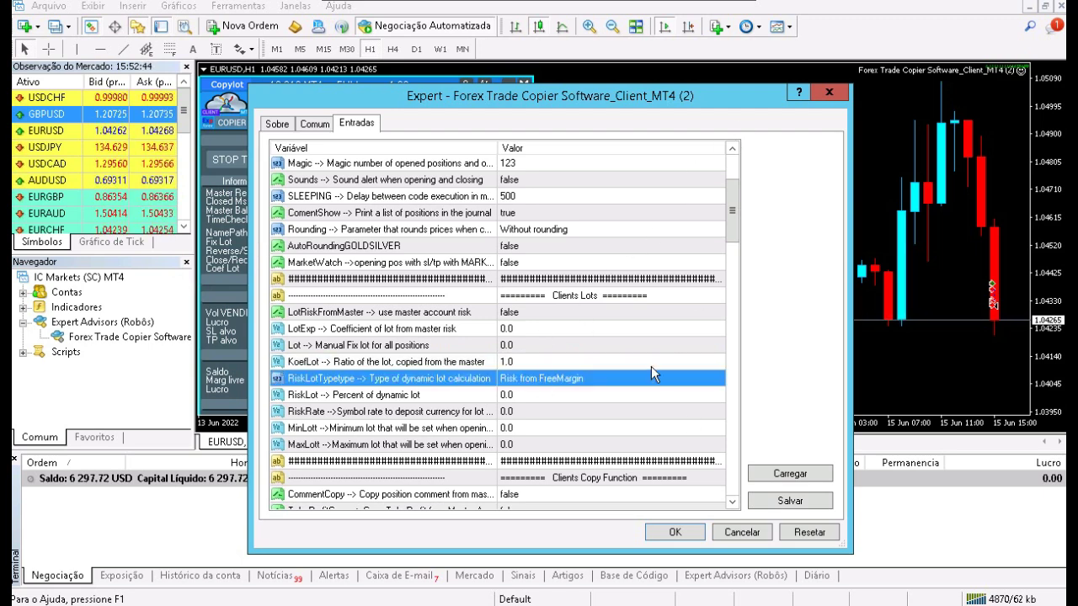
click(674, 532)
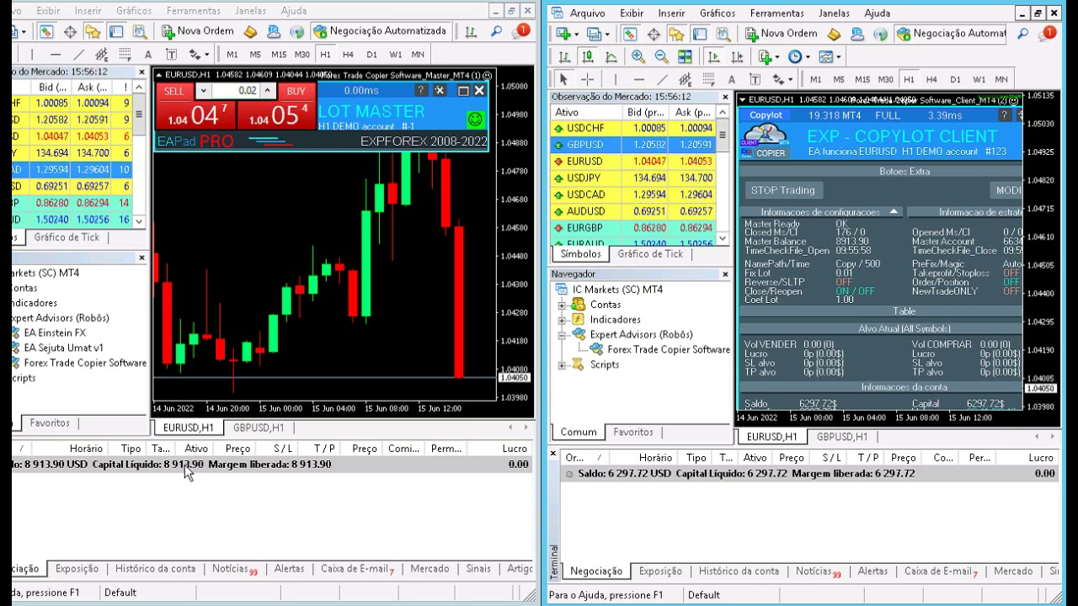
- Set the trade volume to 0.01 lots on the master terminal's EURUSD chart and open a buy position
click(266, 90)
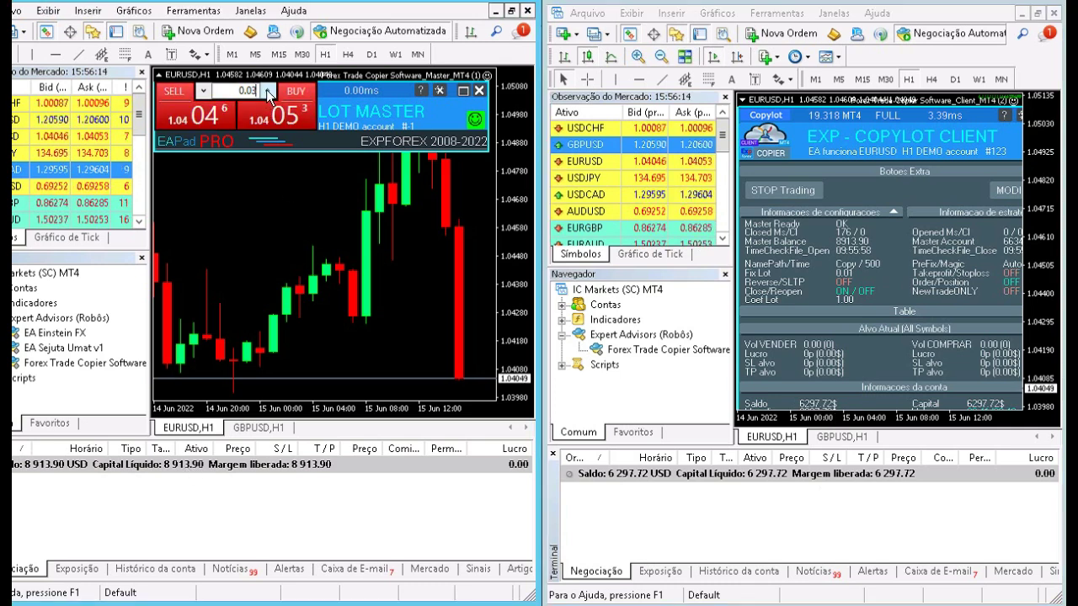
click(262, 90)
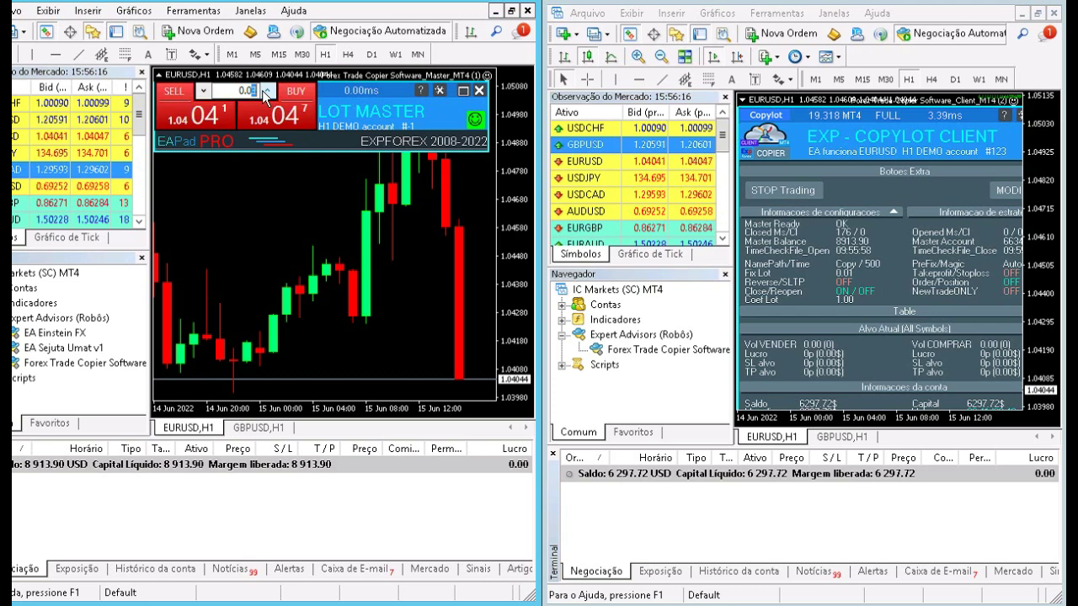
text(1)
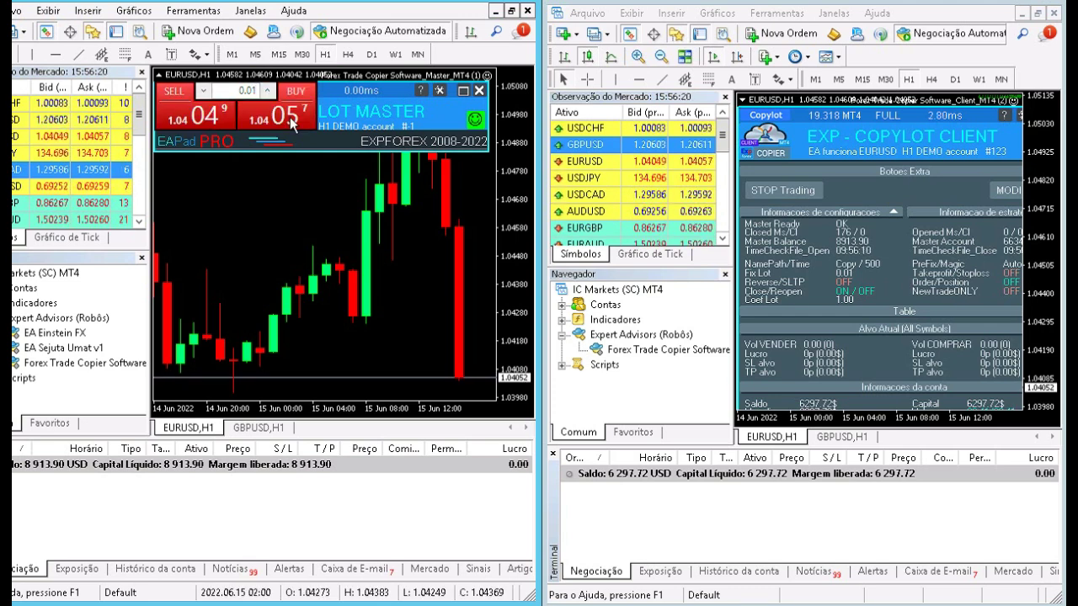
click(289, 124)
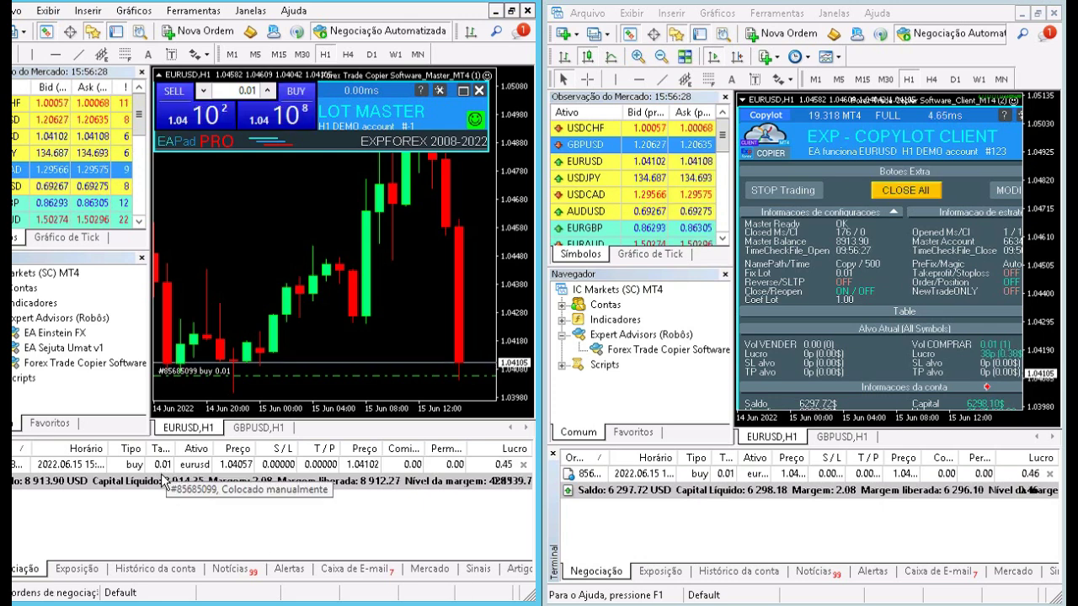
- Set the master's trade volume to 0.03 lots and open one sell and one buy position on EURUSD
click(264, 91)
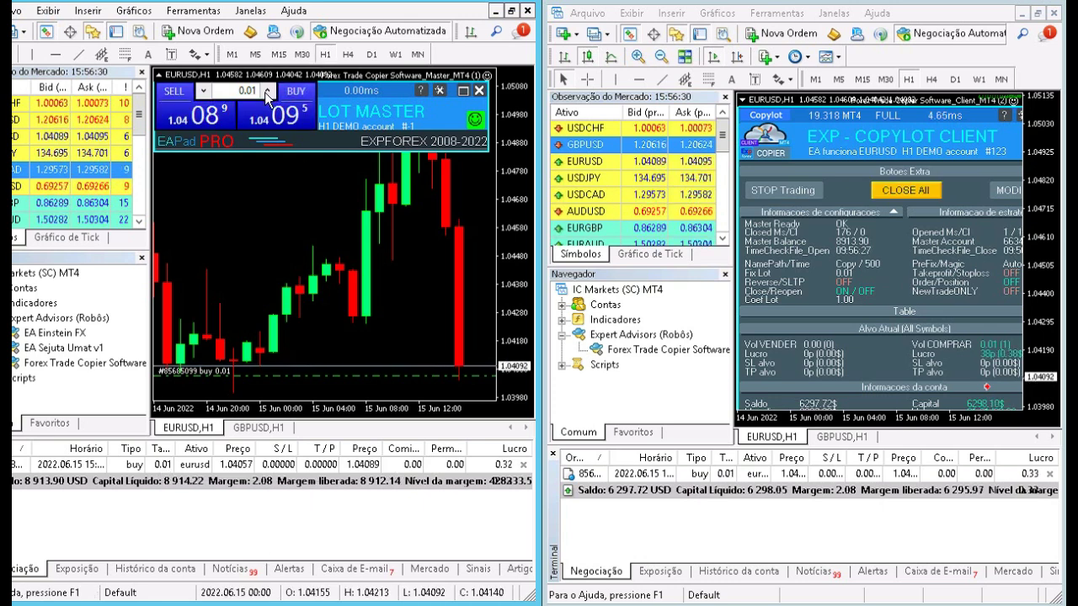
click(265, 92)
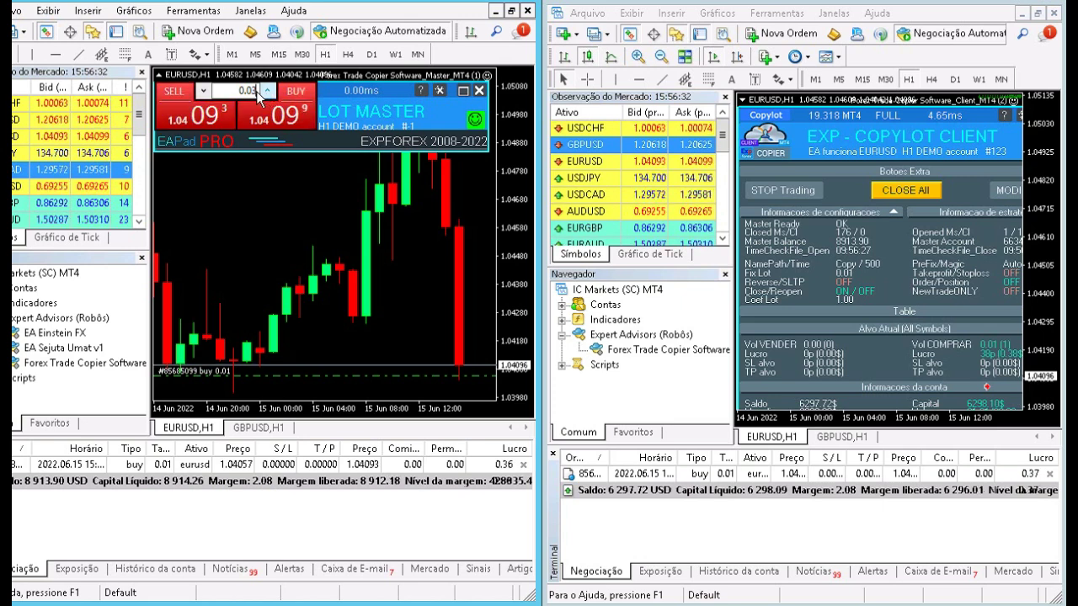
click(197, 91)
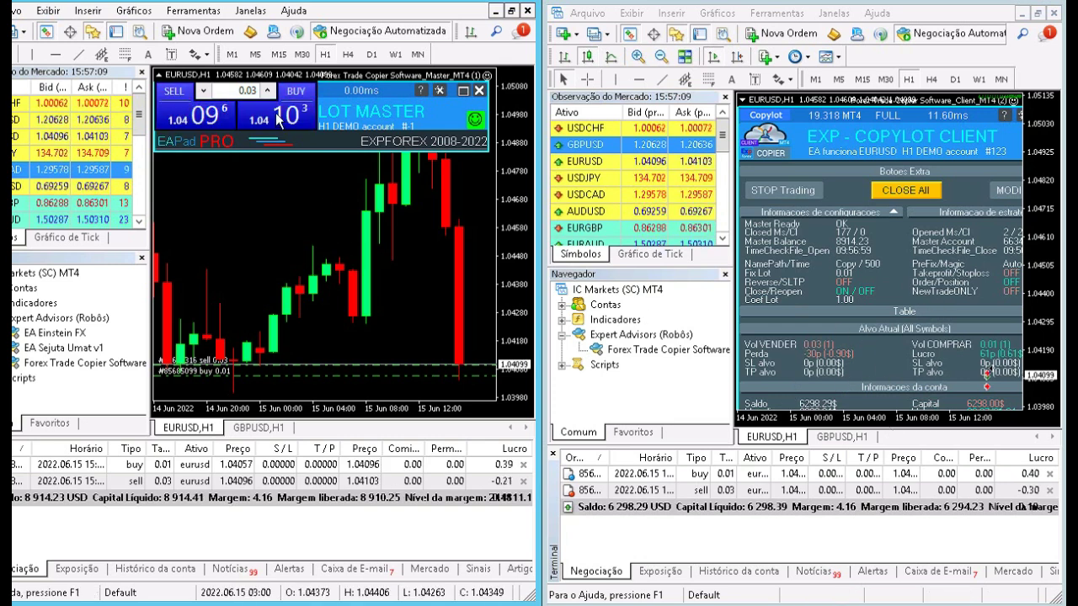
click(296, 91)
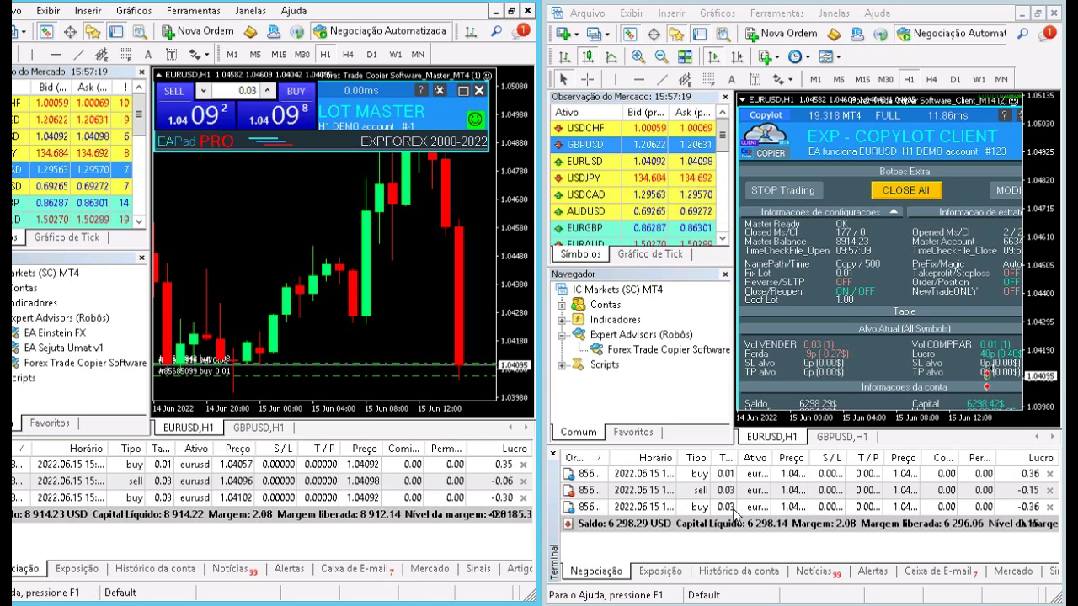
- Close all three open EURUSD positions in the master terminal
click(523, 497)
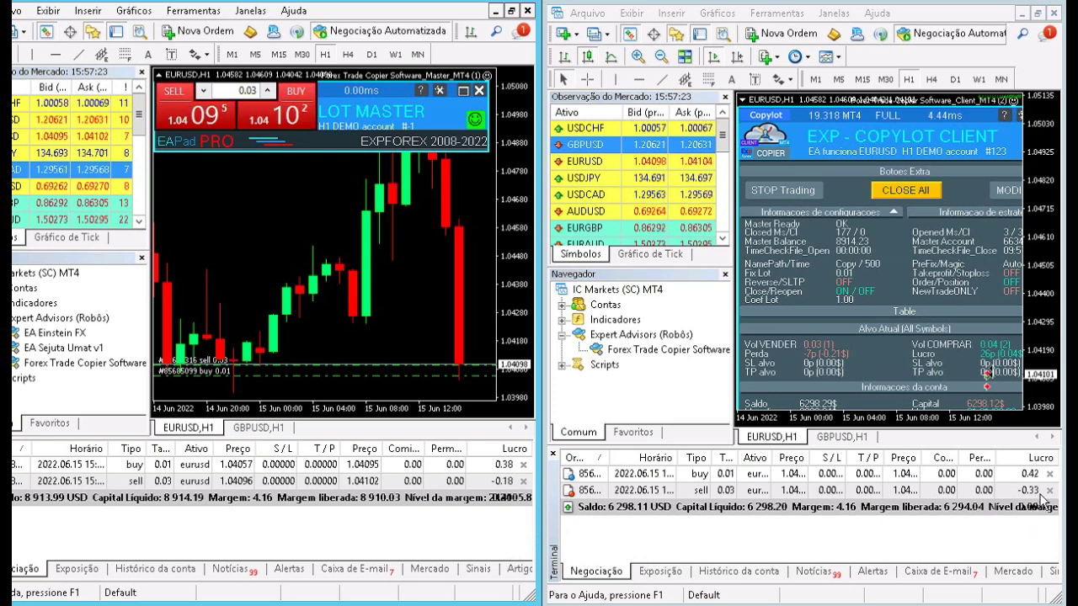
click(524, 481)
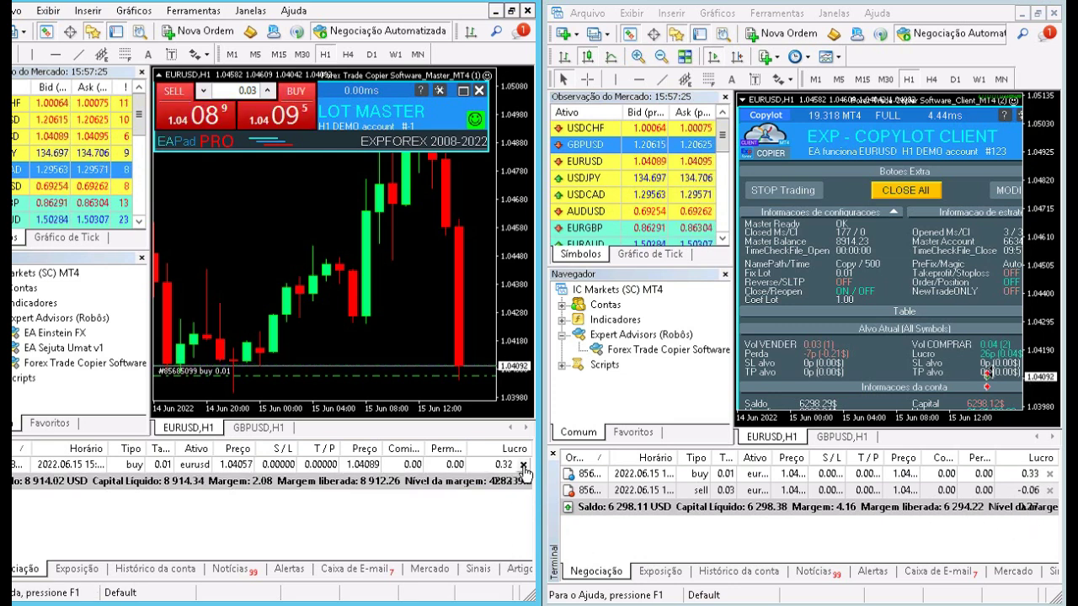
click(523, 464)
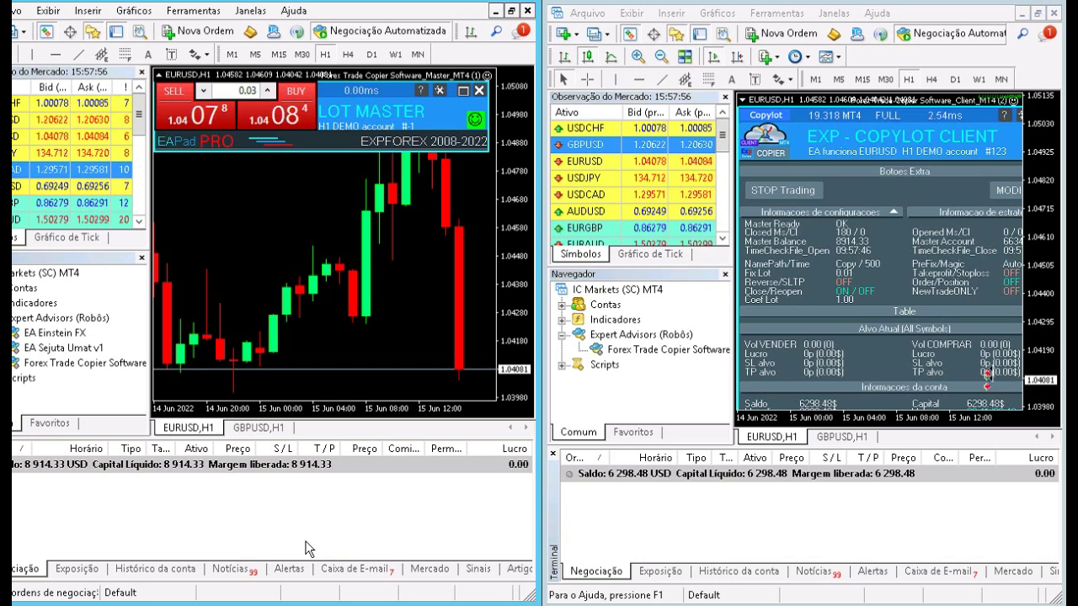
- Reopen the client copier's inputs, set the KoefLot ratio to 2 and apply the settings
click(1015, 101)
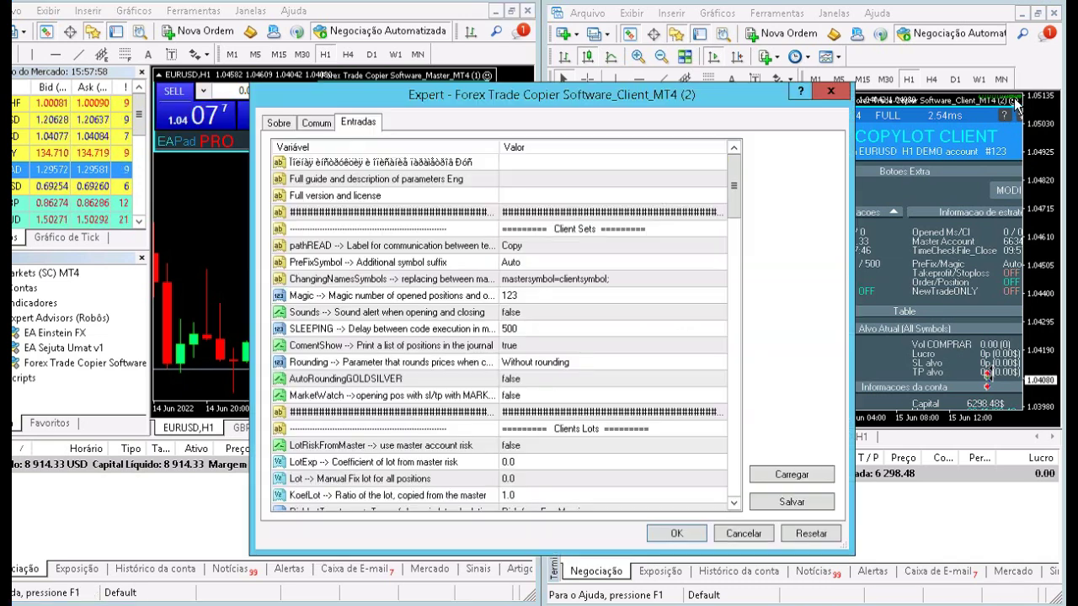
click(519, 498)
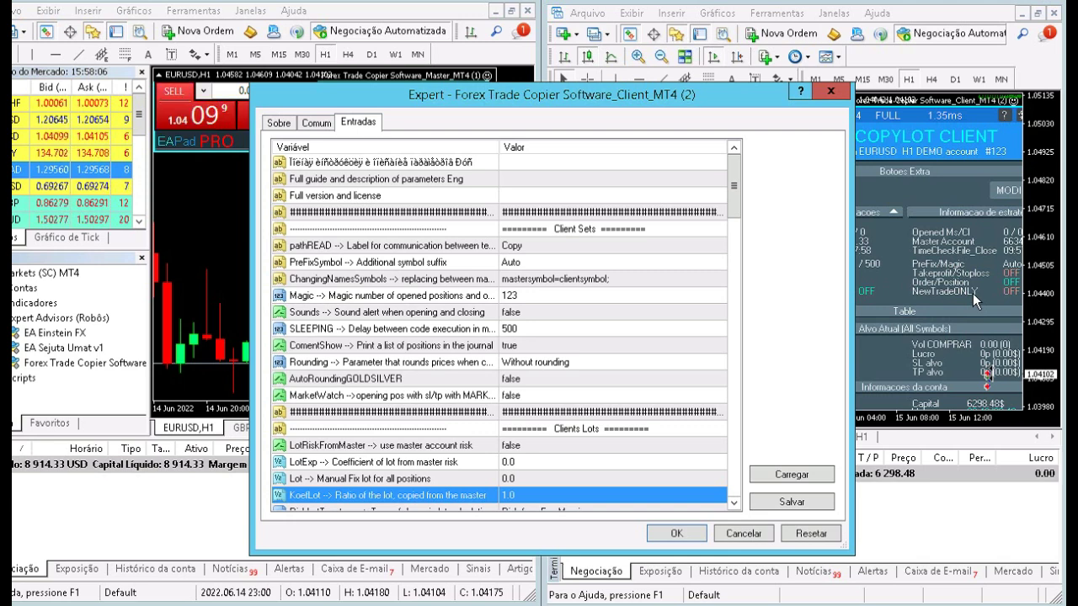
click(519, 496)
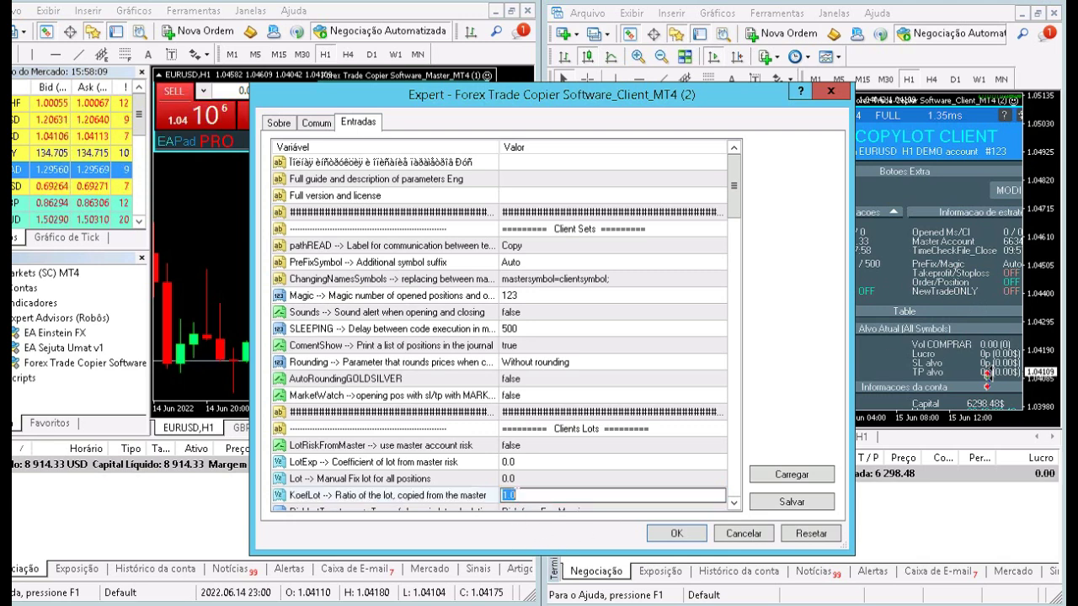
click(679, 533)
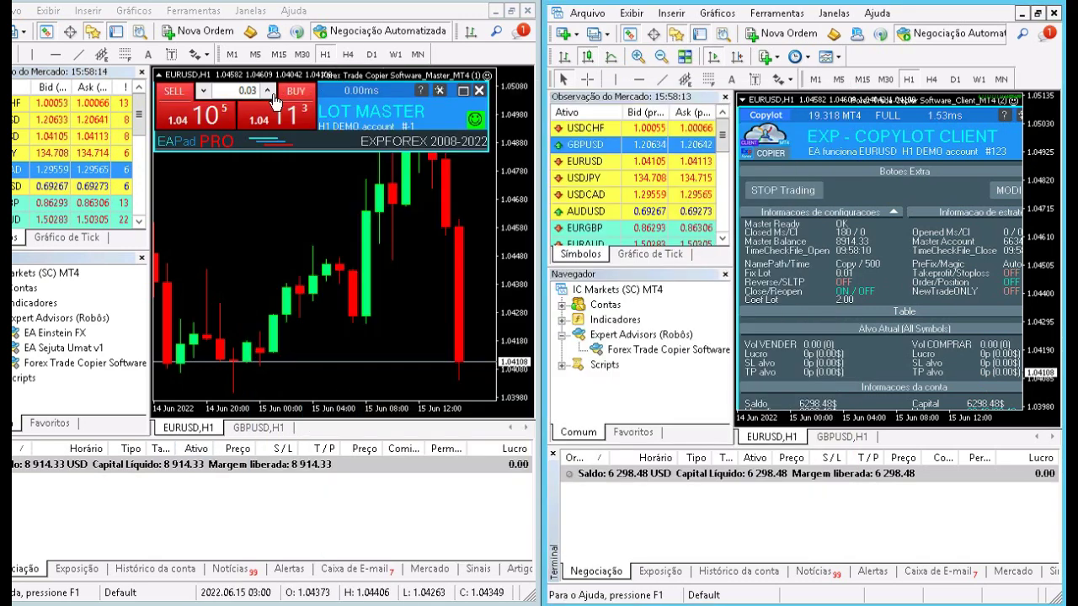
- Set the master's trade volume to 0.01 lots on the EURUSD chart and open a buy position
click(266, 90)
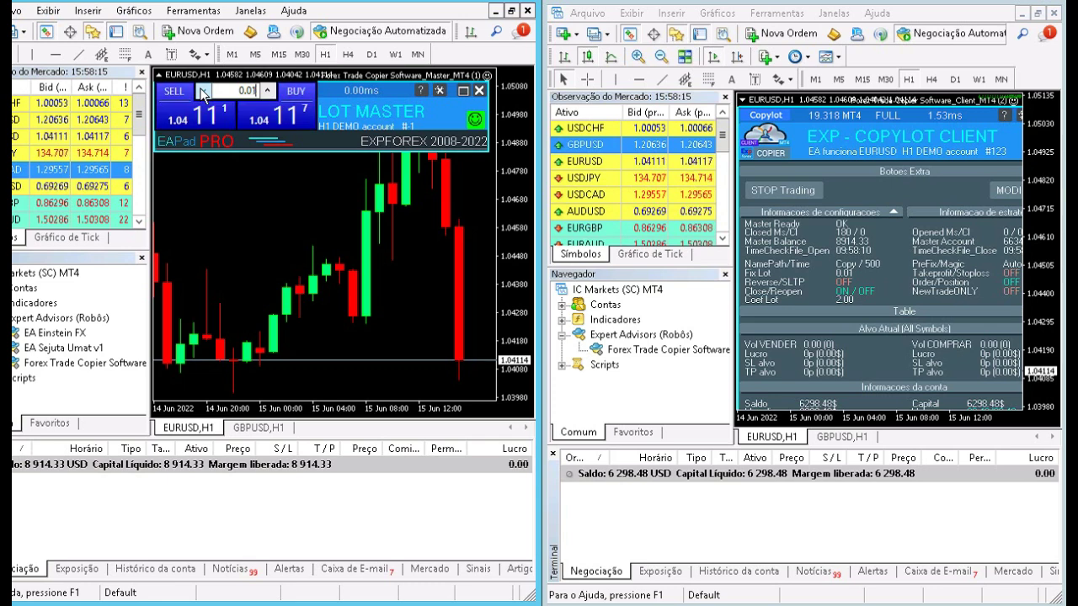
click(262, 113)
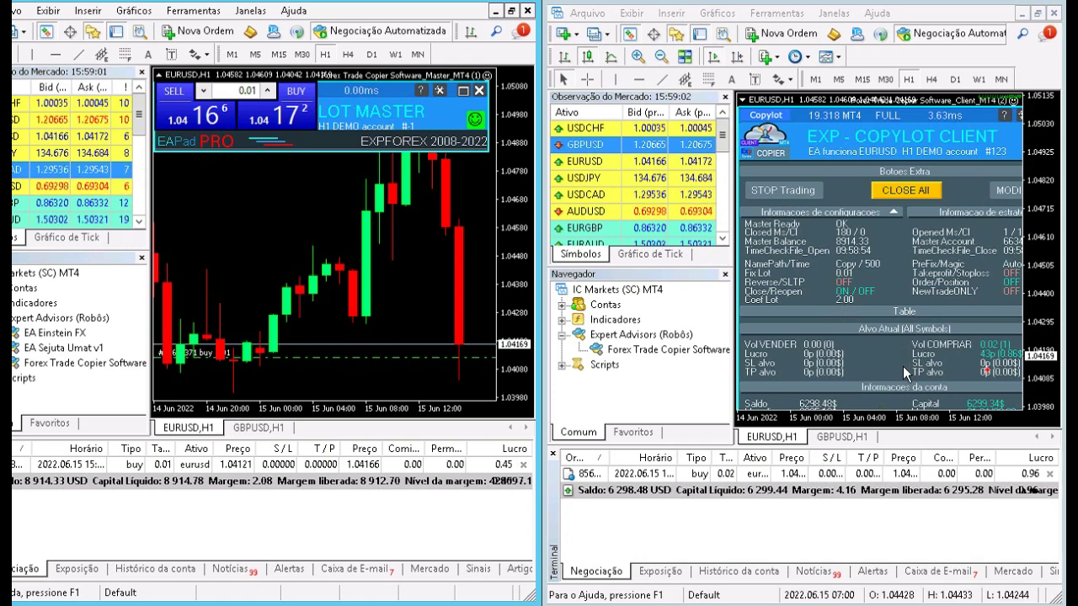
- Reopen the client copier's inputs, set the KoefLot ratio to 0.5 and apply the settings
click(1016, 105)
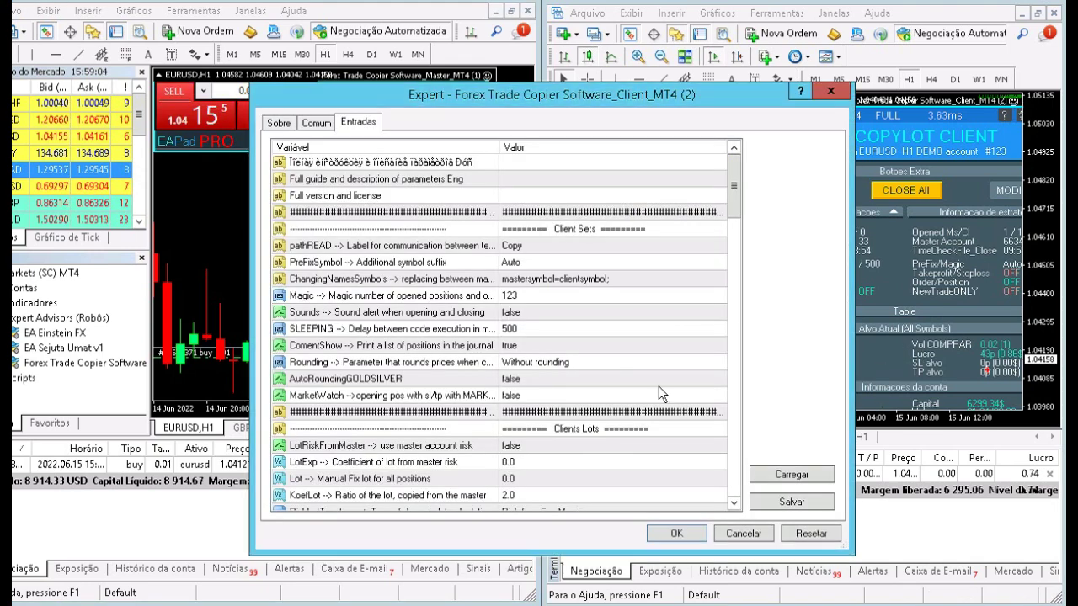
click(521, 496)
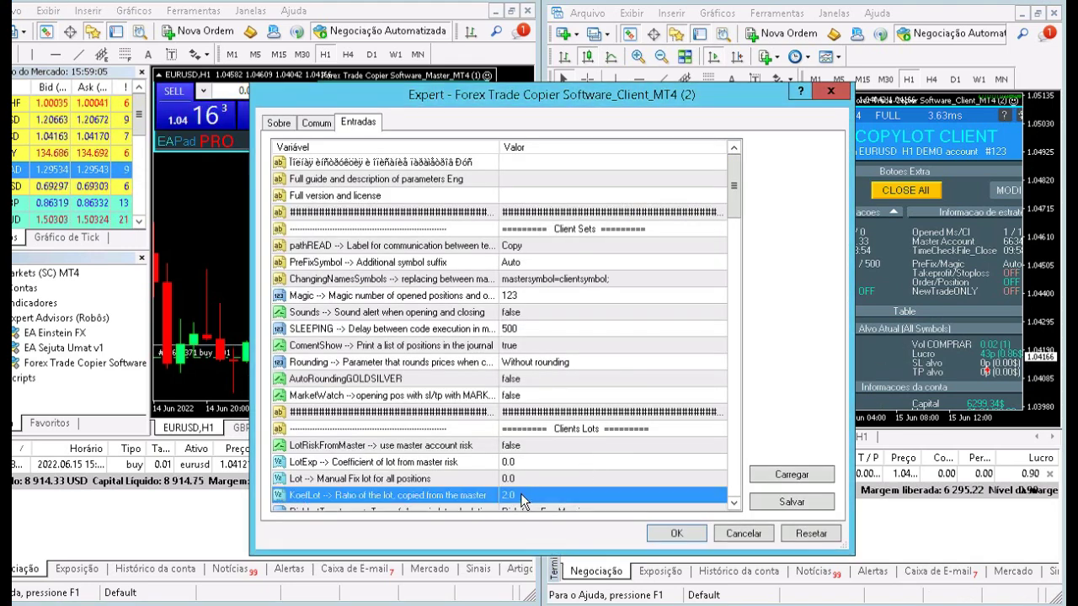
click(521, 497)
text(0.10)
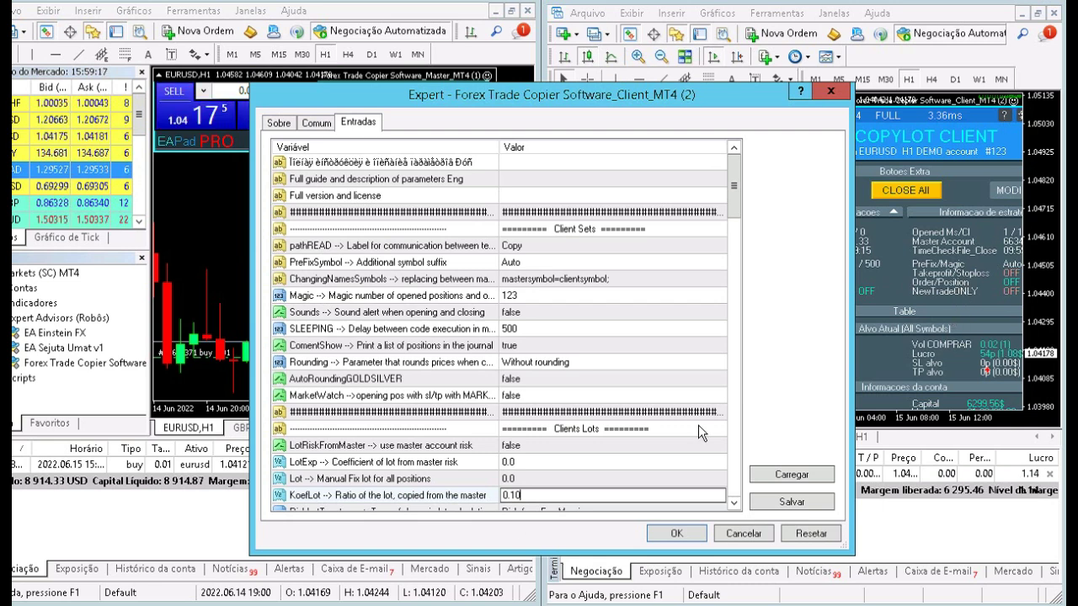
double_click(511, 495)
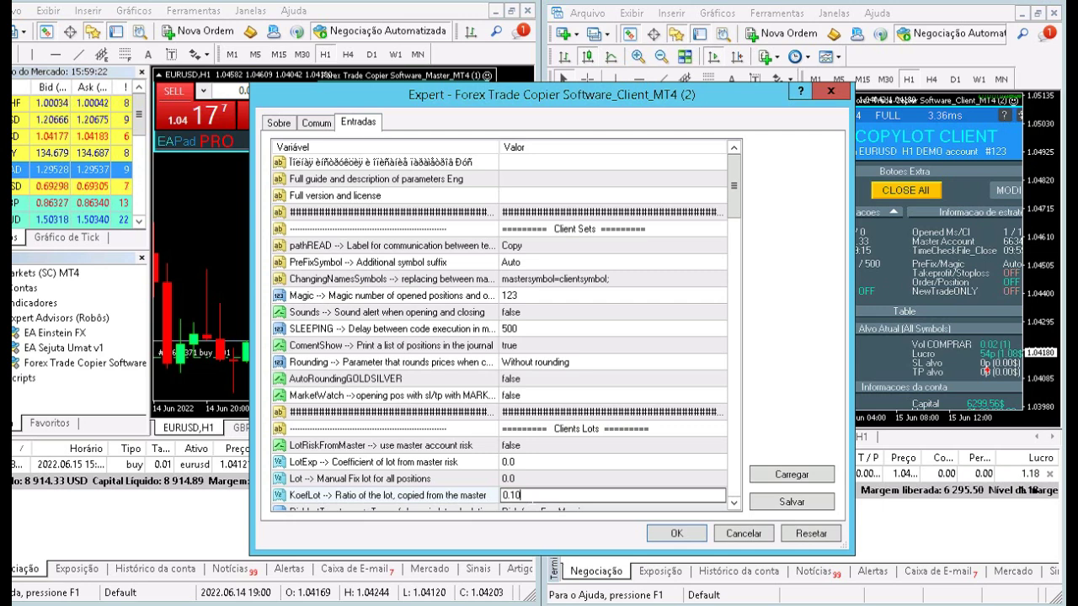
key(BackSpace)
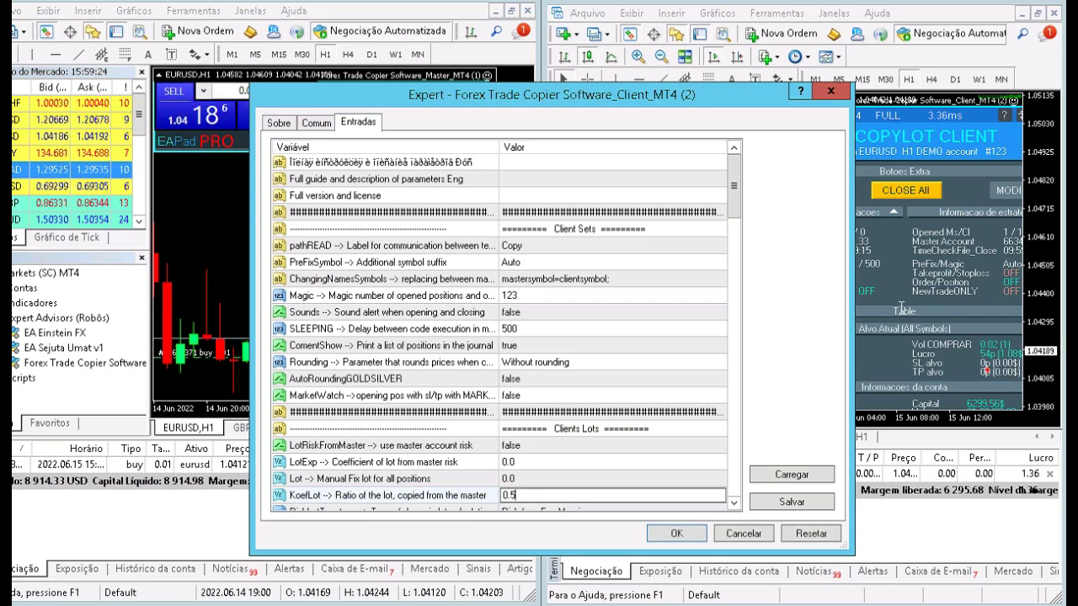
click(677, 534)
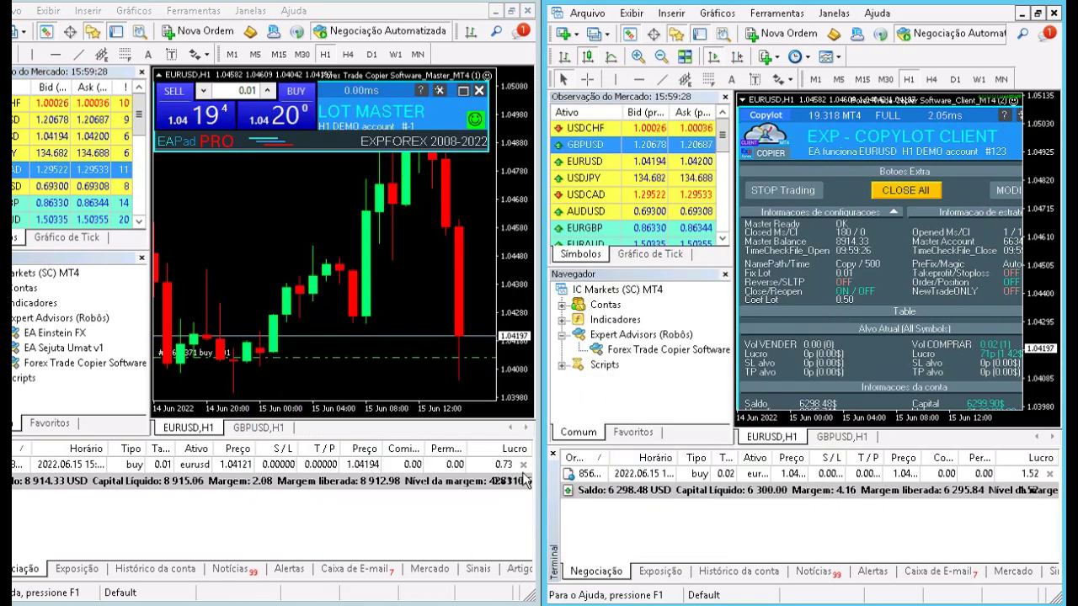
- Close the master's open buy position, then open a new EURUSD buy with the volume set to 0.10 lots
click(523, 465)
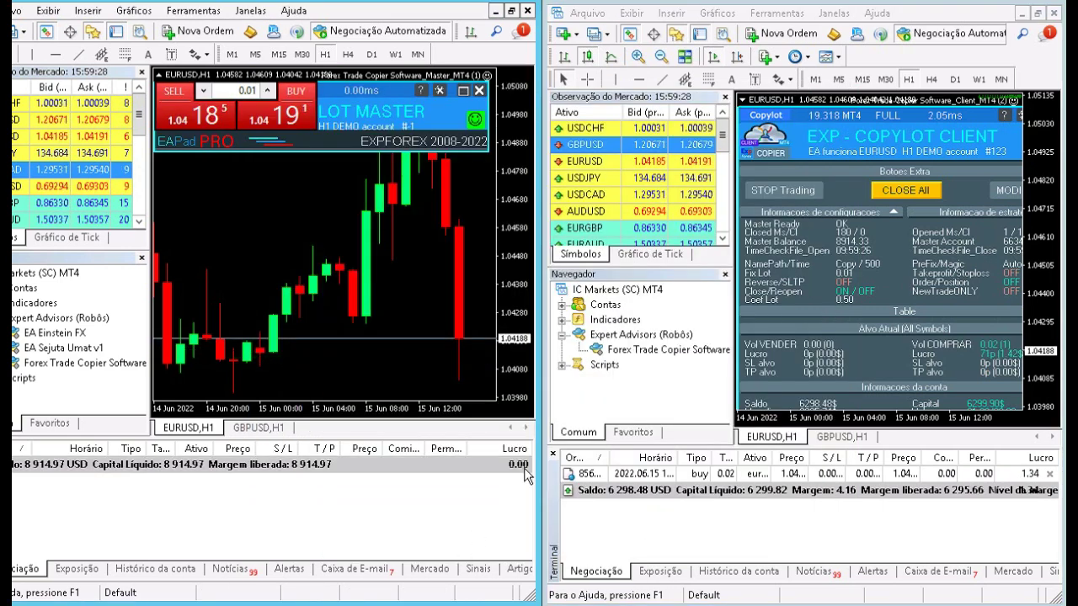
click(266, 90)
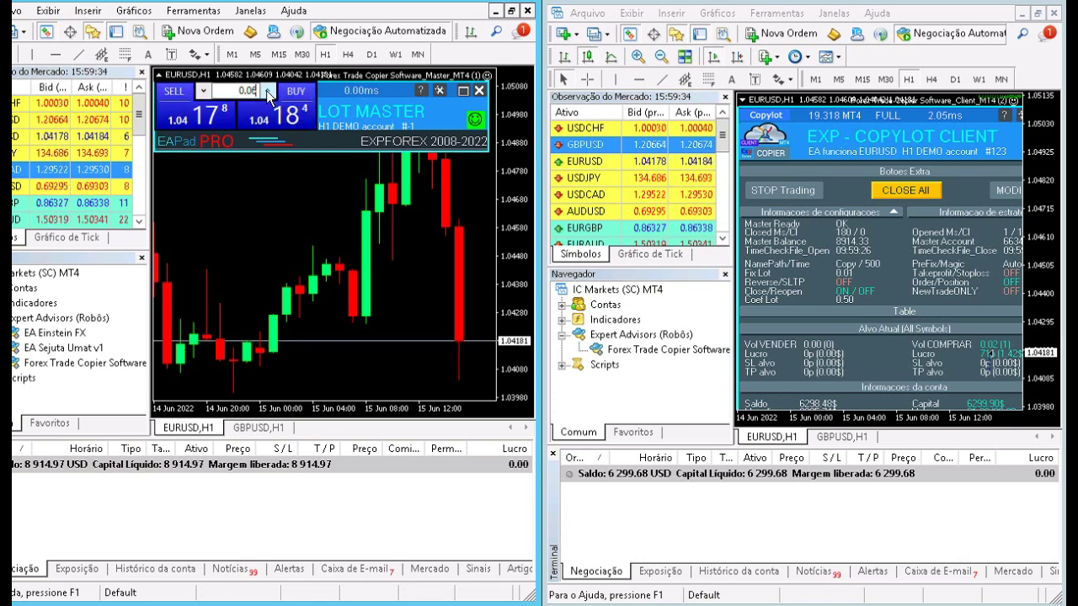
click(266, 91)
click(266, 90)
click(266, 91)
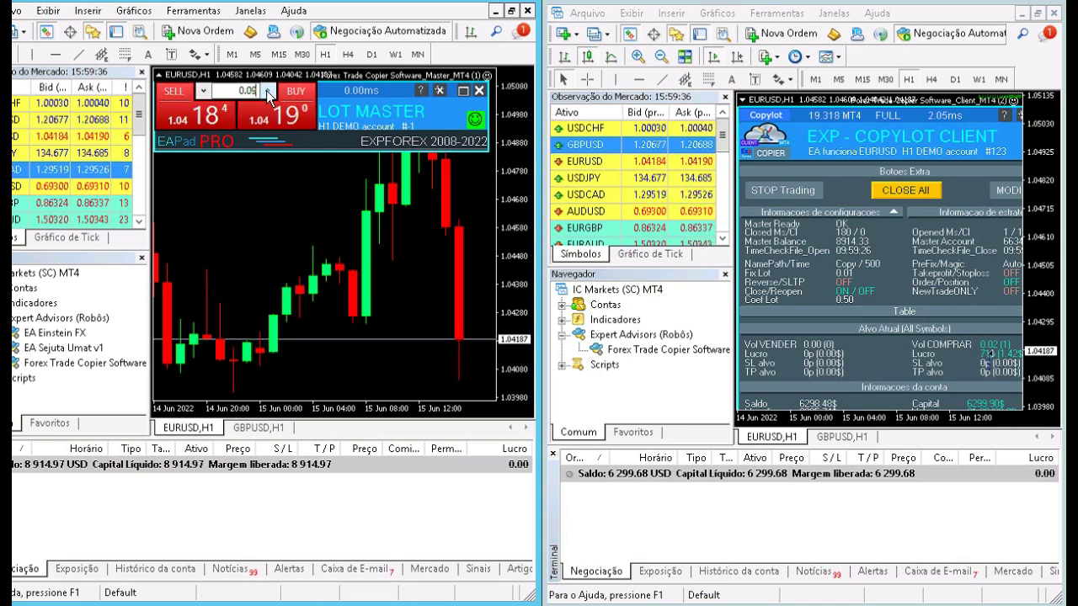
click(266, 90)
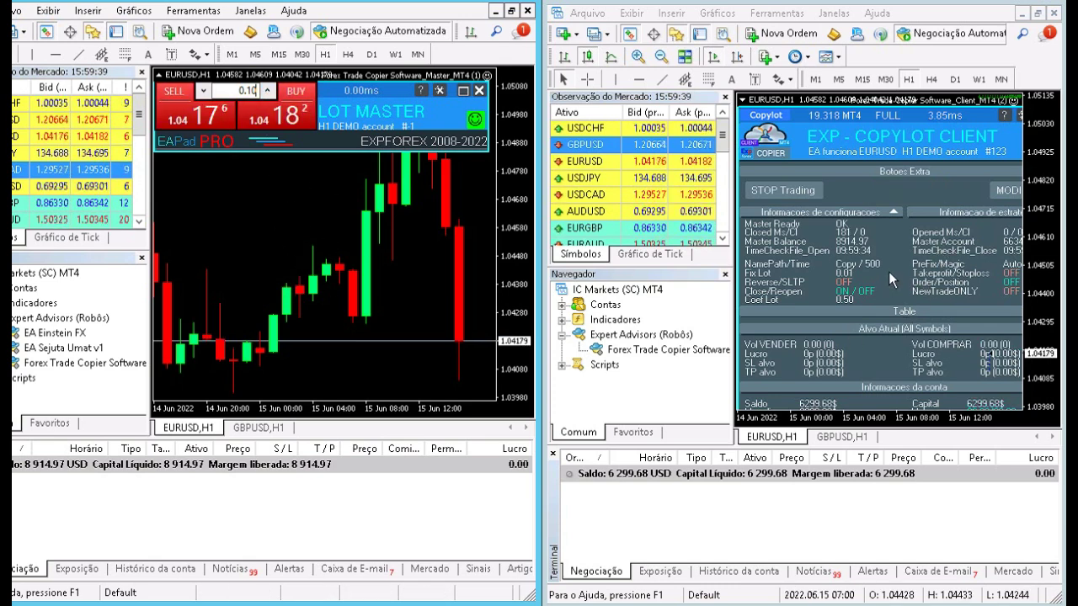
click(282, 114)
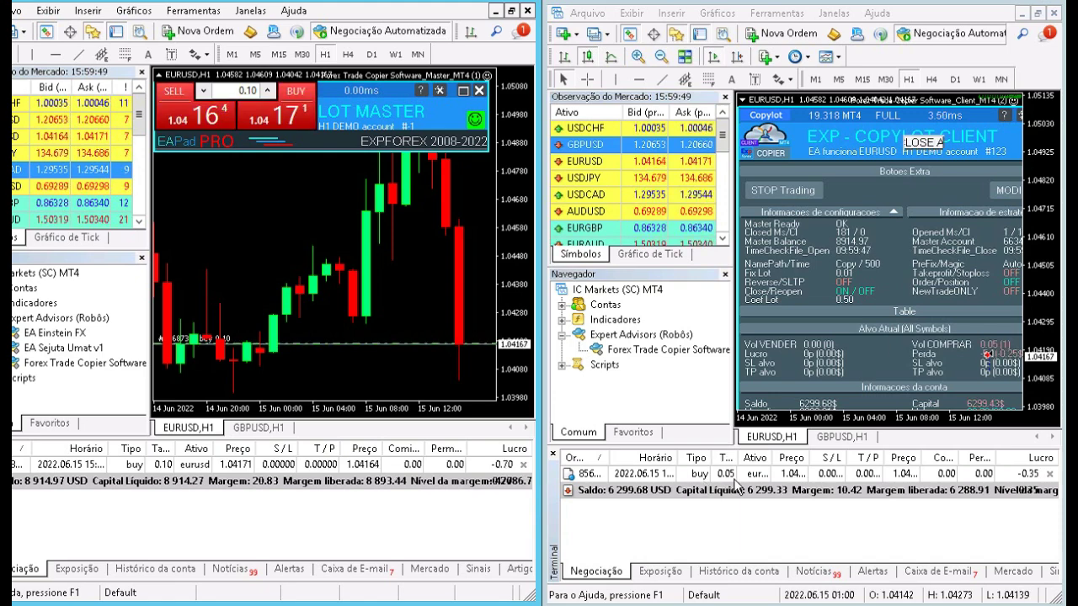
- Apply a KoefLot ratio of 0.01 in the client copier's inputs and open a 0.10-lot EURUSD sell position on the master
click(1016, 101)
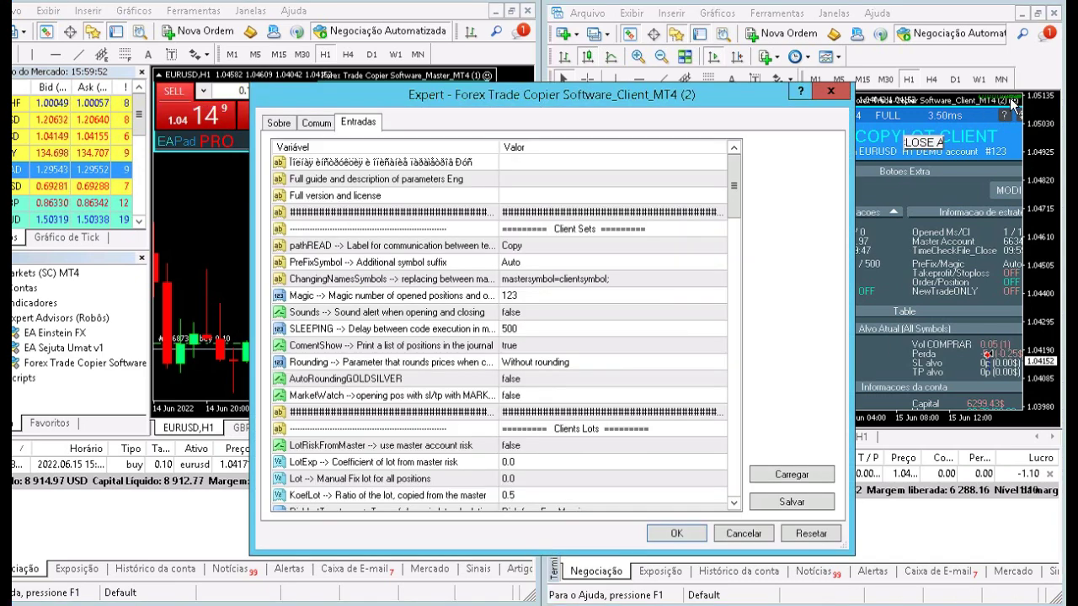
click(513, 499)
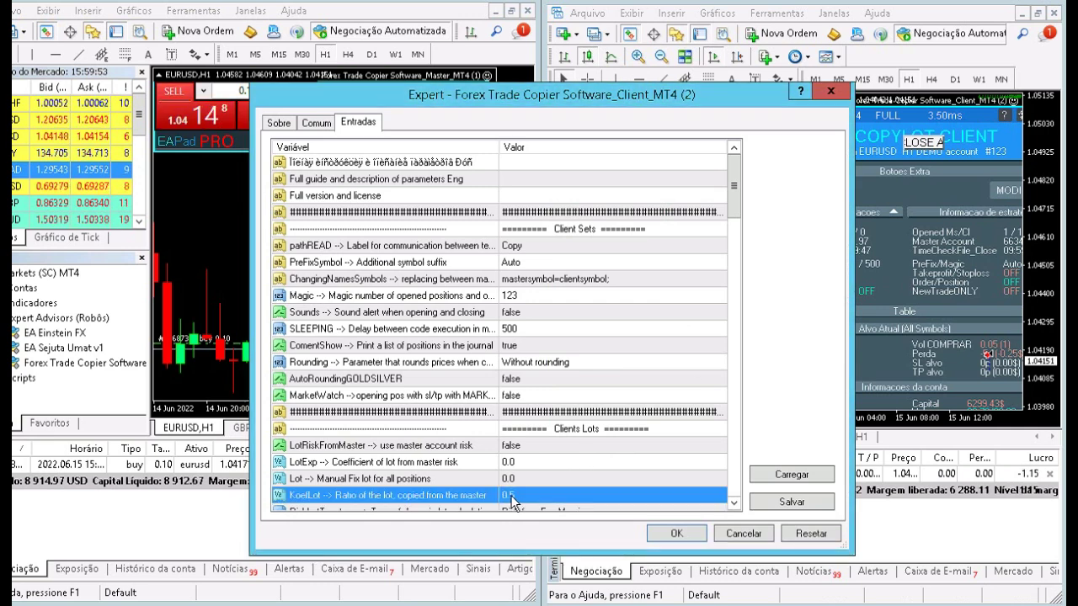
click(517, 497)
text(0.0)
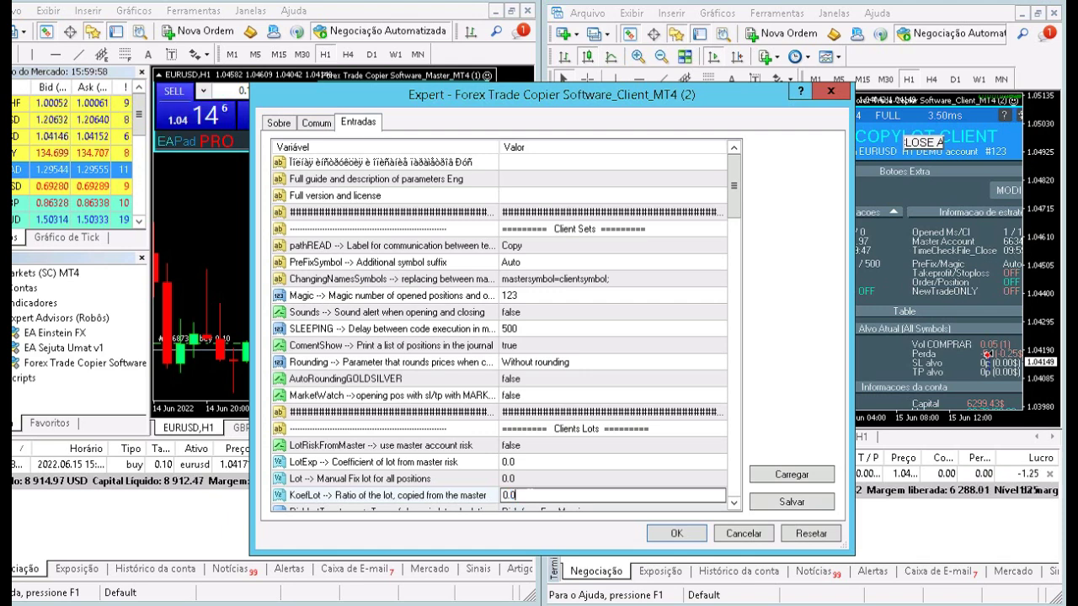
text(1)
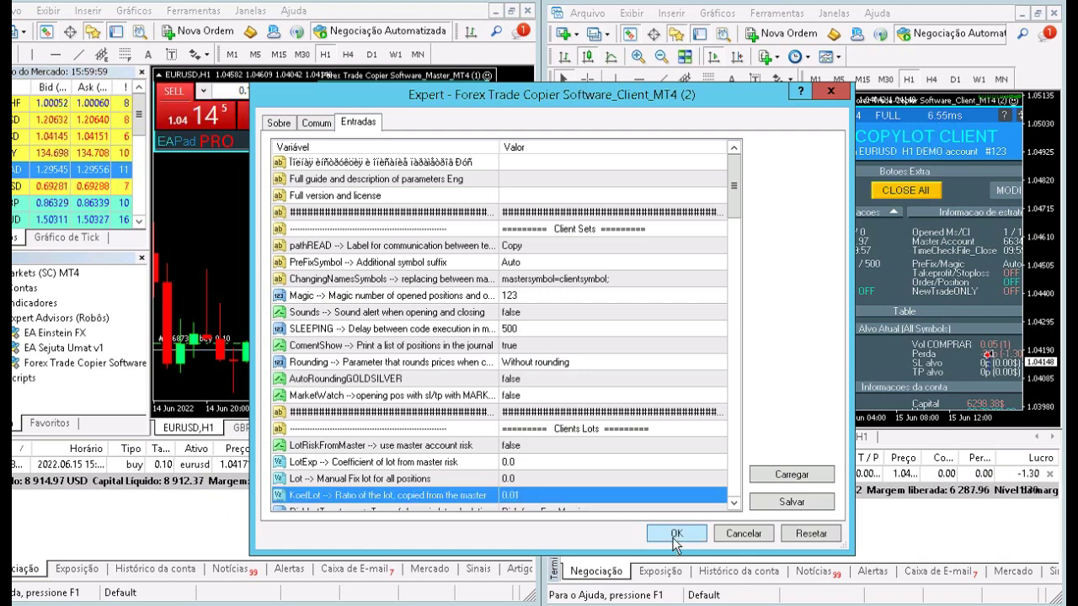
click(676, 538)
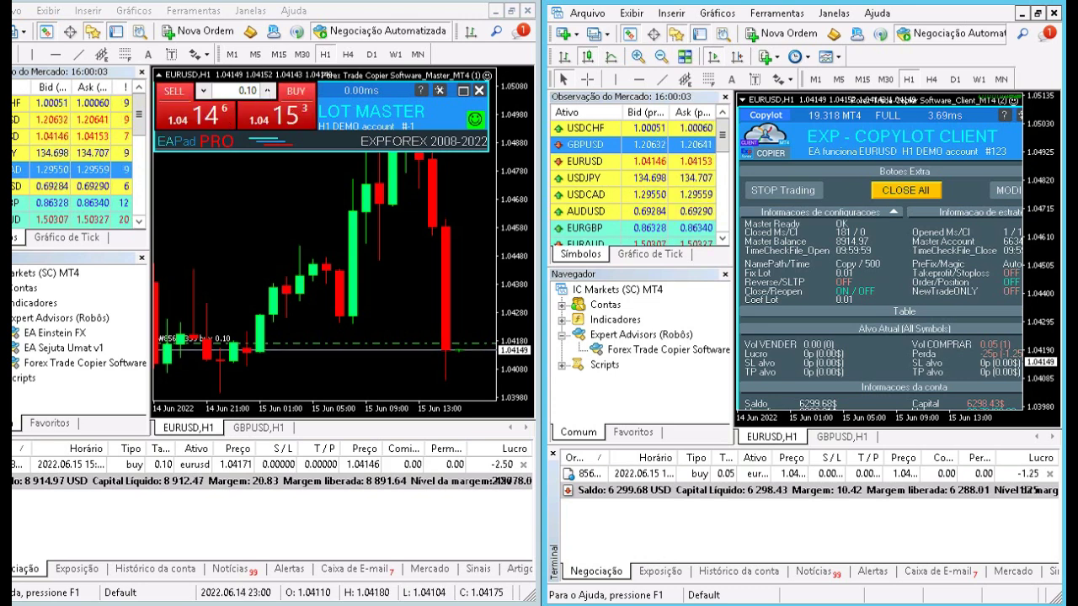
click(205, 127)
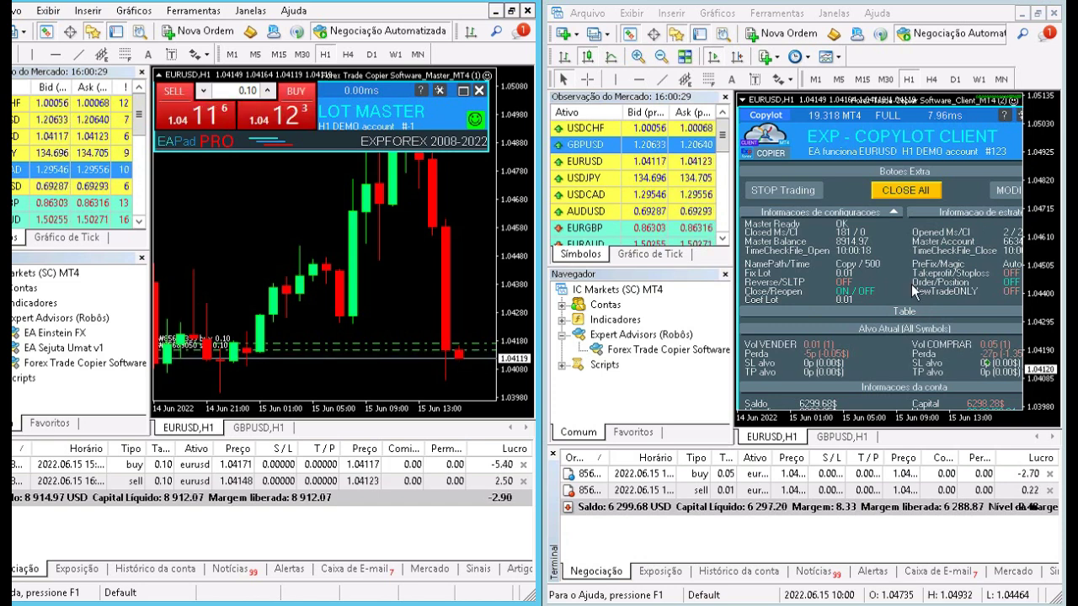
- Set the KoefLot ratio to 3 in the client copier's inputs and apply the settings
click(1016, 102)
double_click(536, 497)
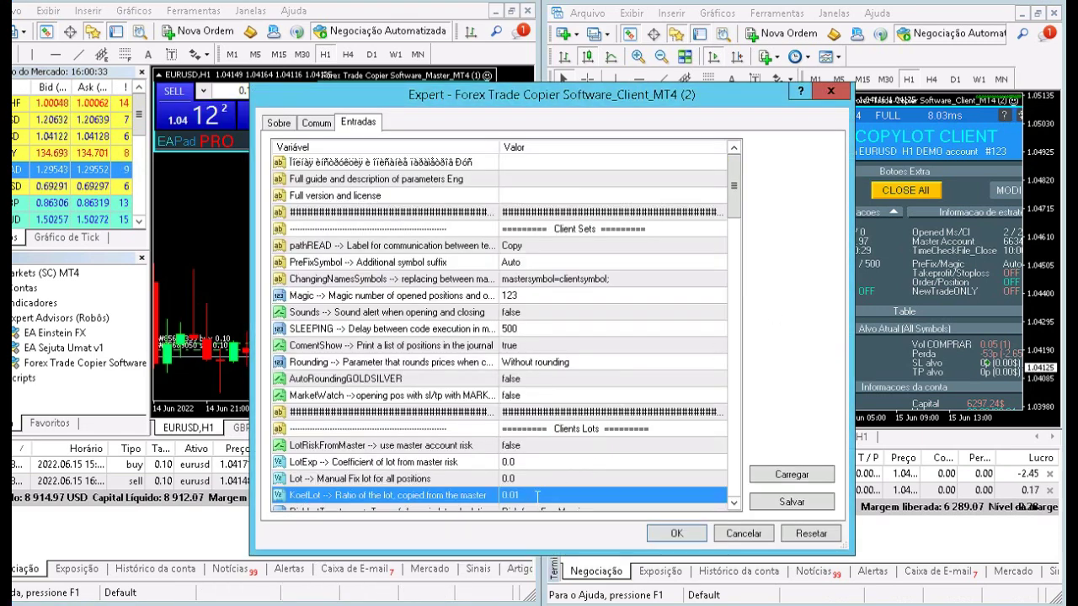
text(1)
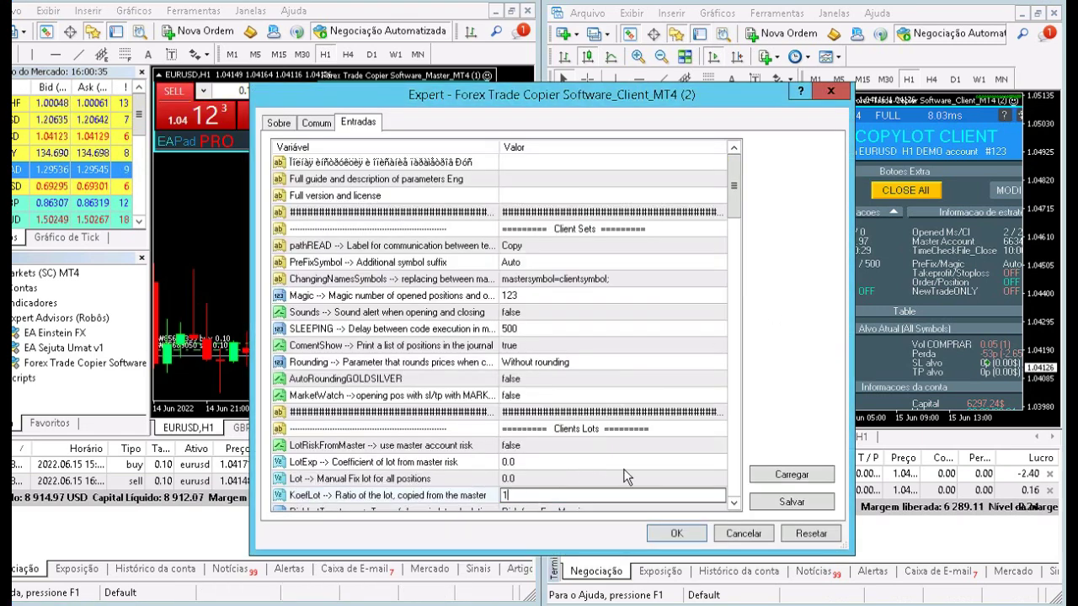
click(624, 468)
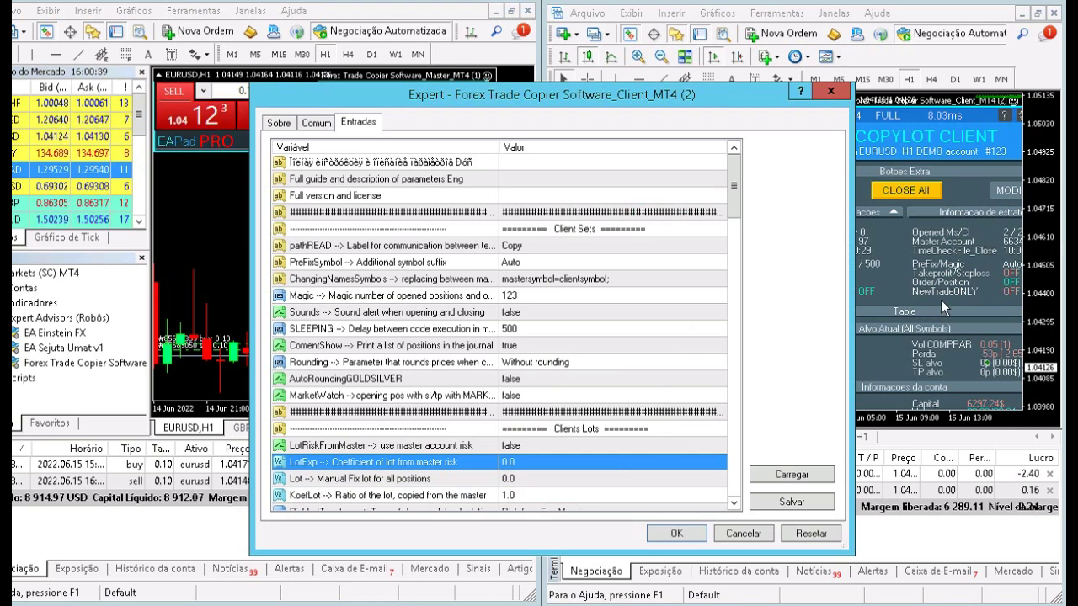
double_click(507, 495)
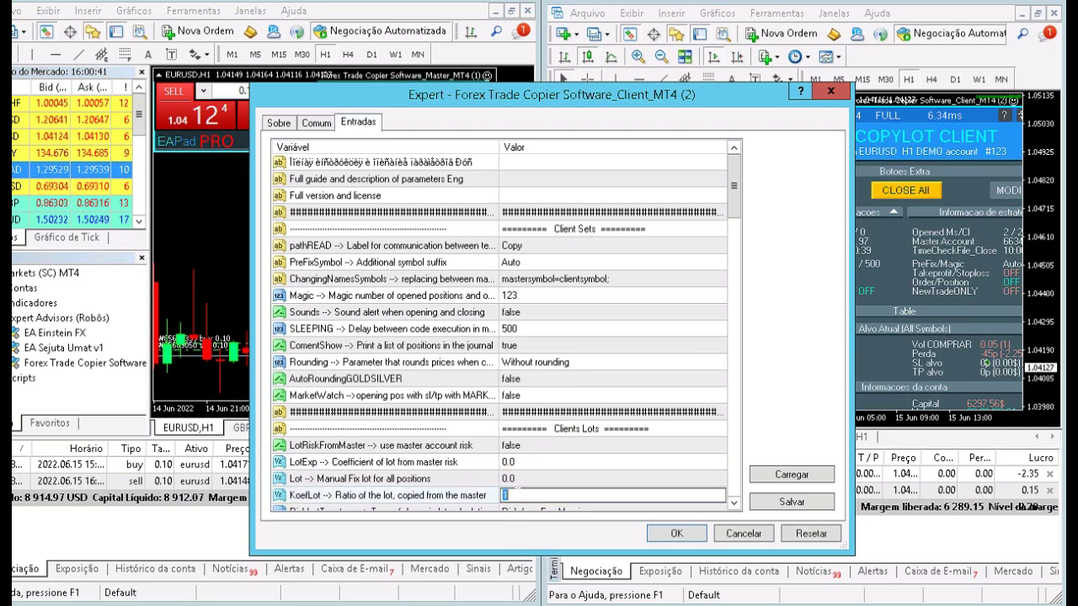
text(3)
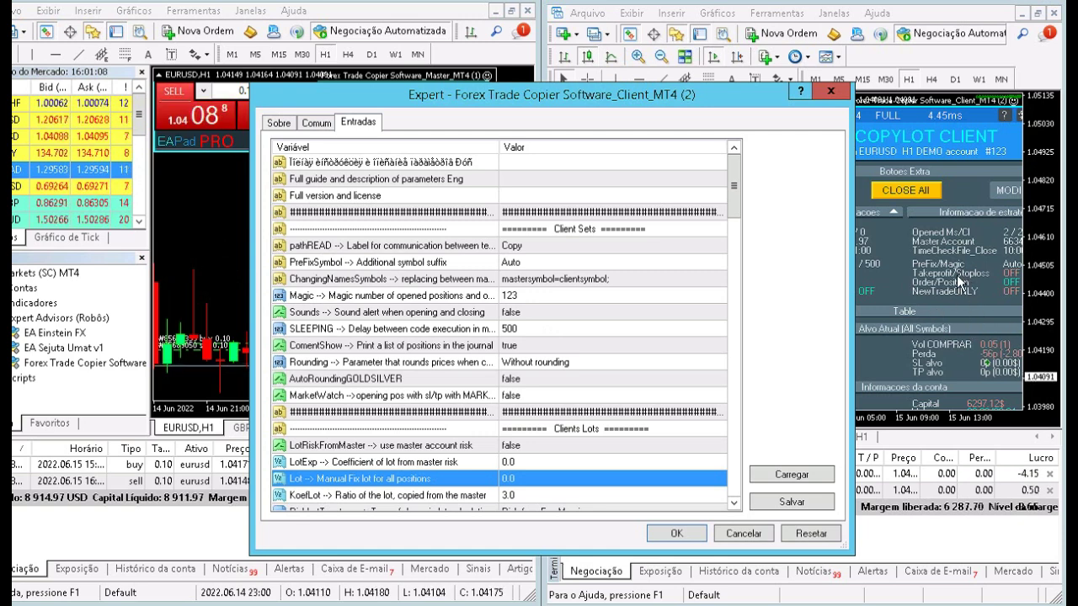
key(Down)
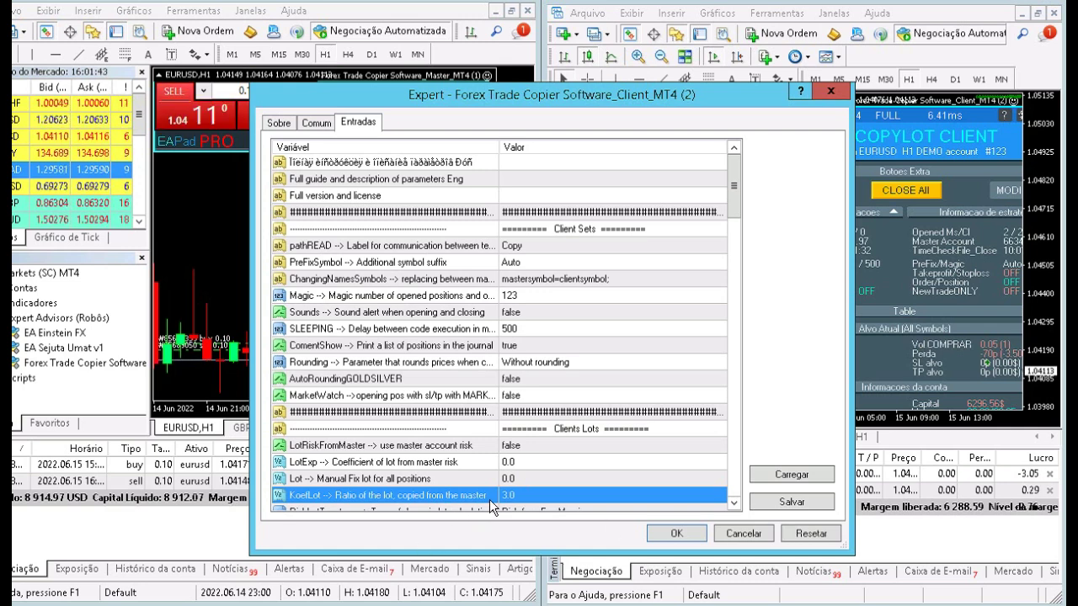
click(677, 534)
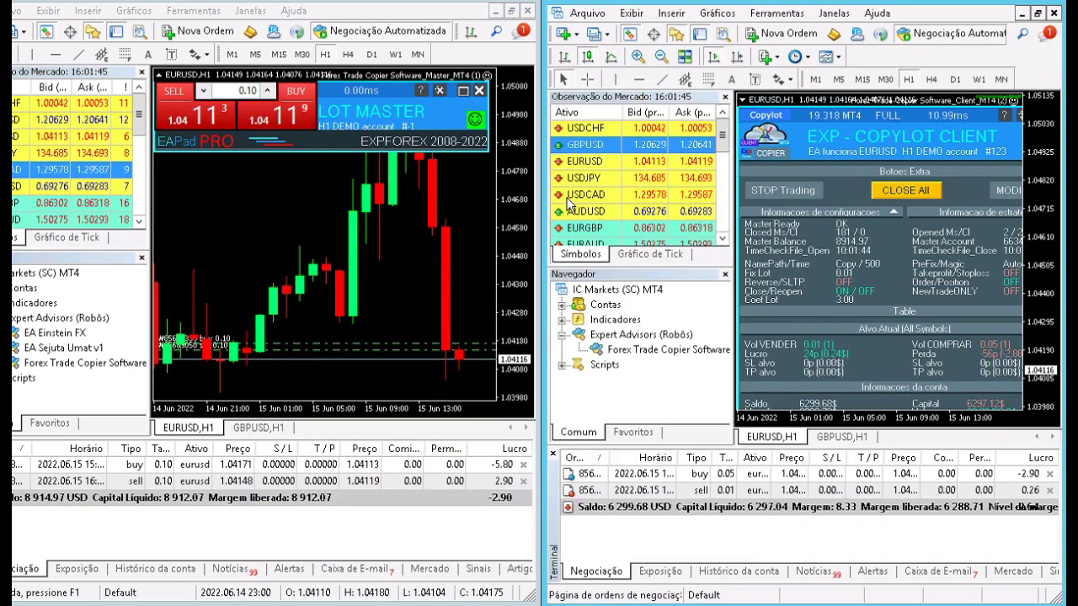
- Close both open EURUSD positions, the buy and the sell, in the master terminal
click(238, 233)
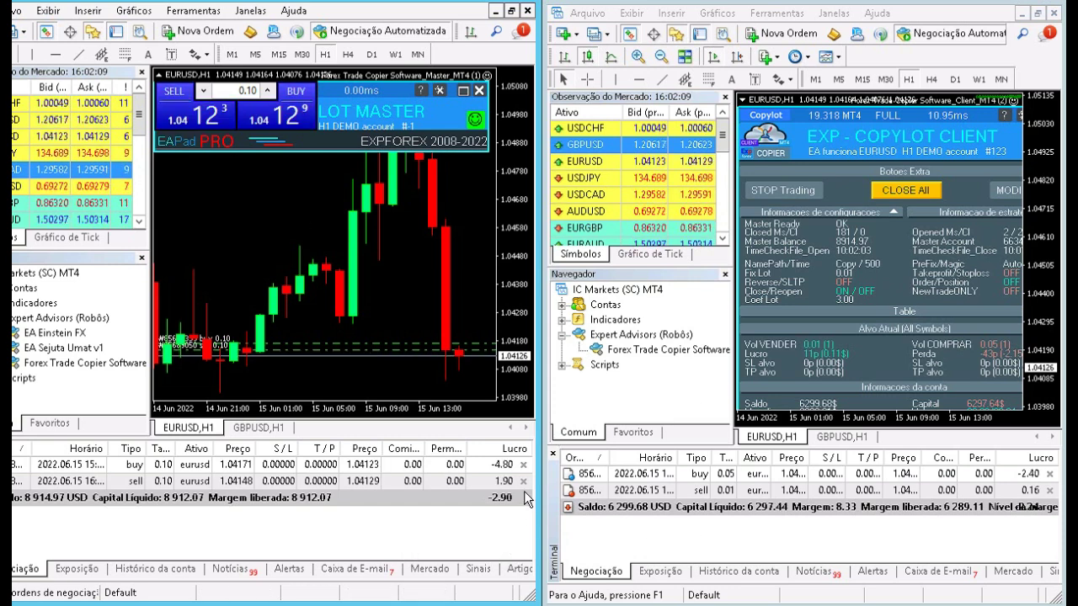
click(523, 464)
click(523, 464)
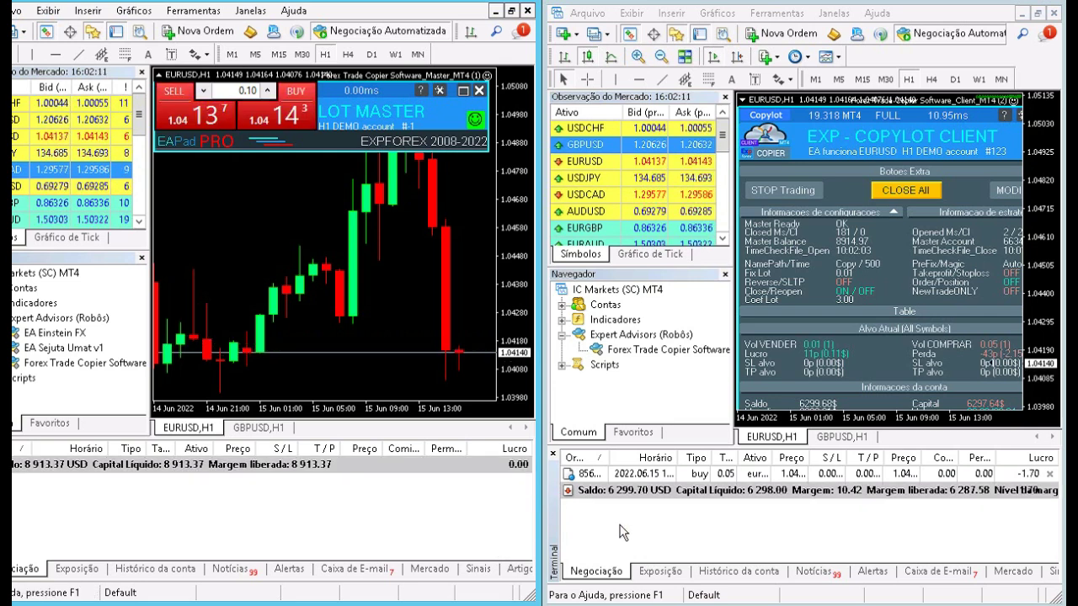
click(624, 536)
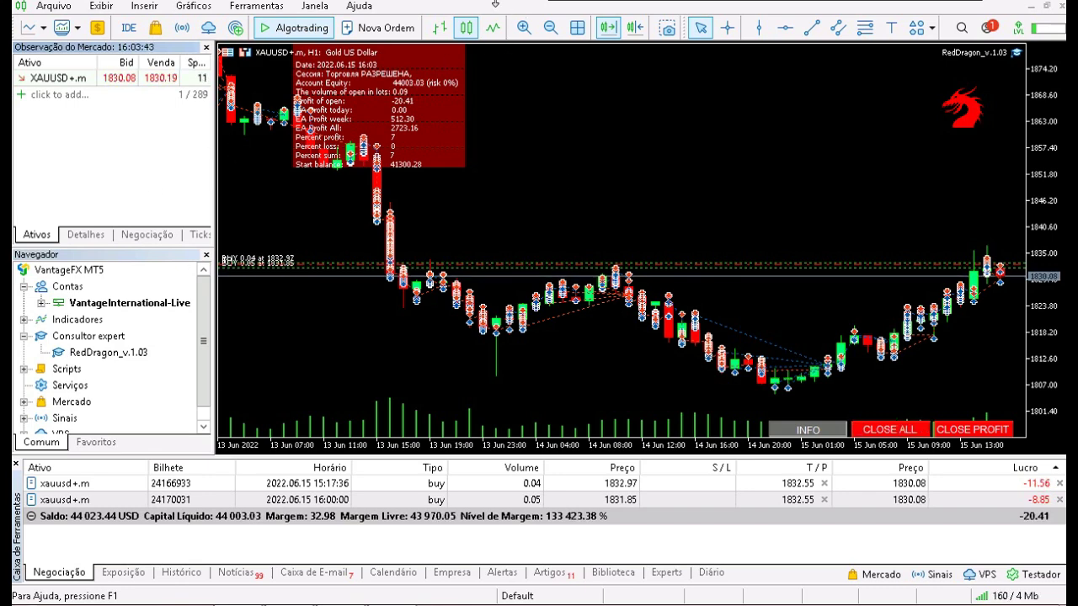
- Switch to the Moneta Markets MetaTrader 4 terminal and select its live account in the navigator
mouse_move(509, 7)
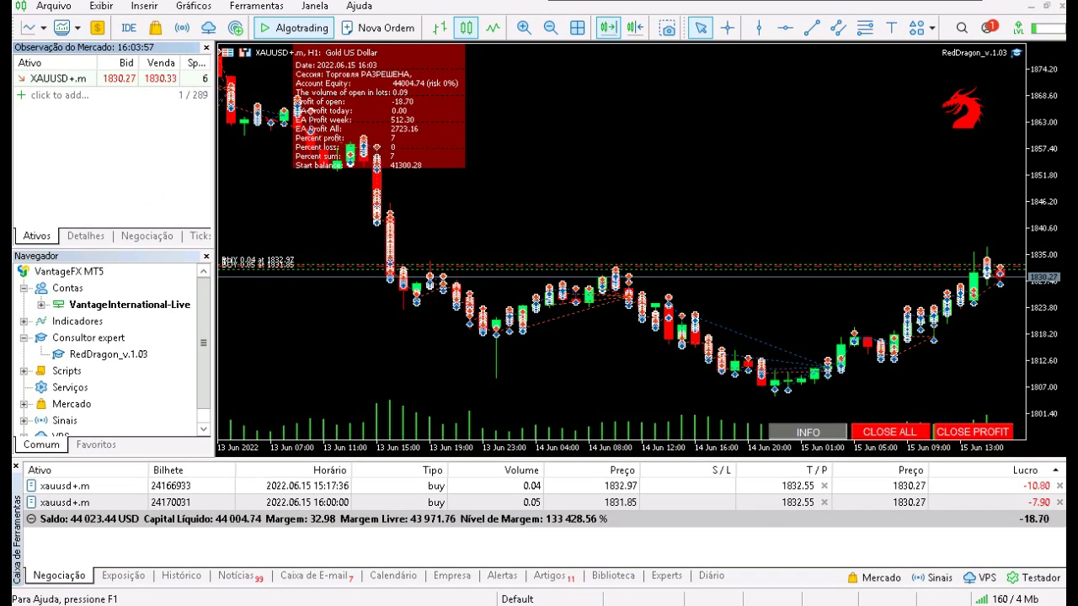
key(alt+Tab)
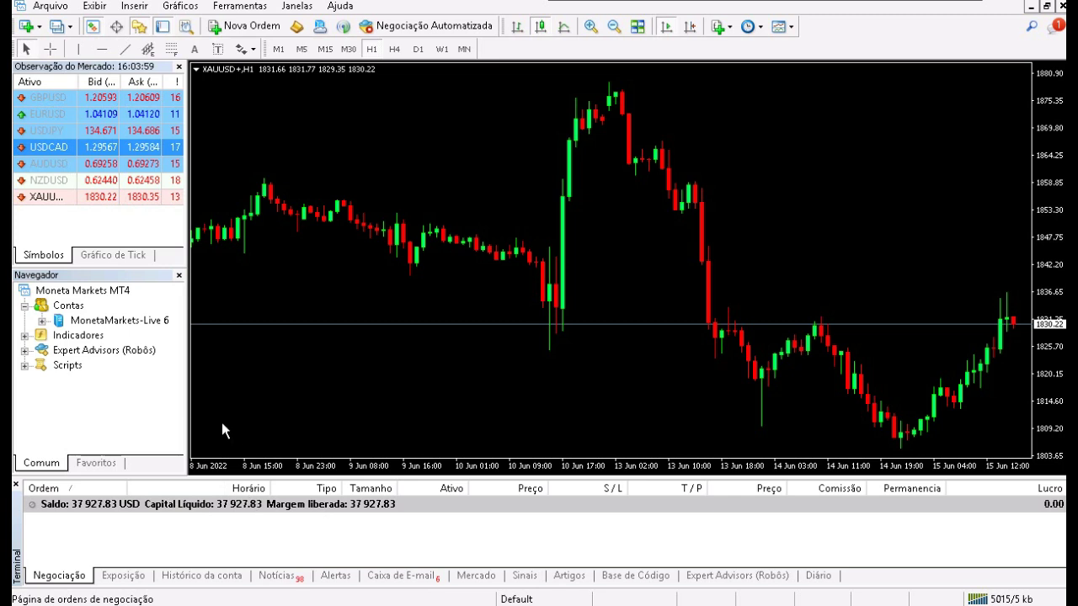
click(125, 321)
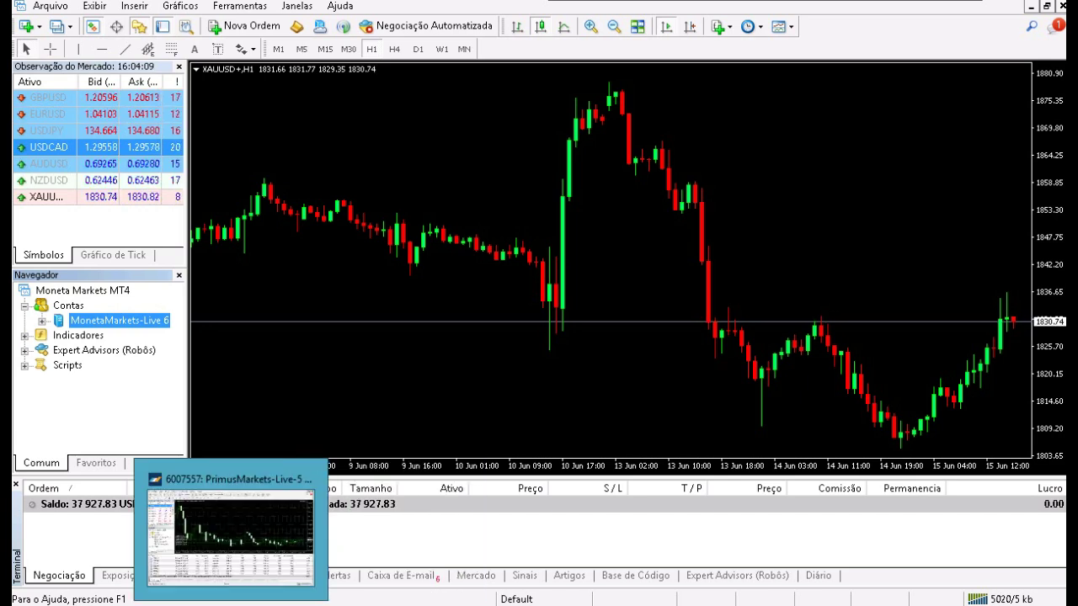
- Copy the Forex Trade Copier Software_Master_MT5 (1) file from the Forex-Trade-Copier folder in File Explorer
click(244, 605)
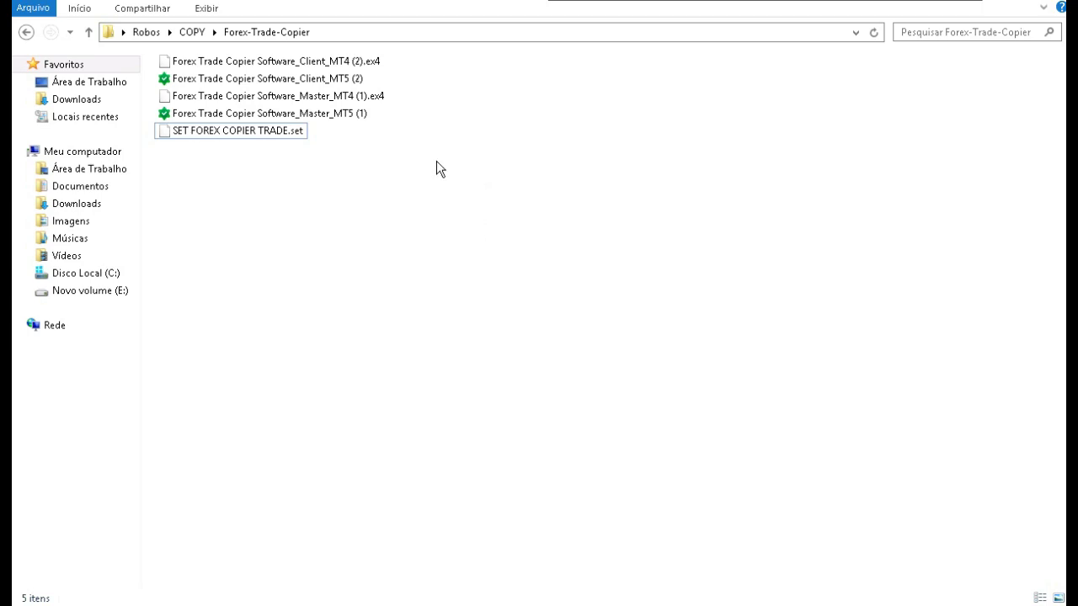
click(340, 119)
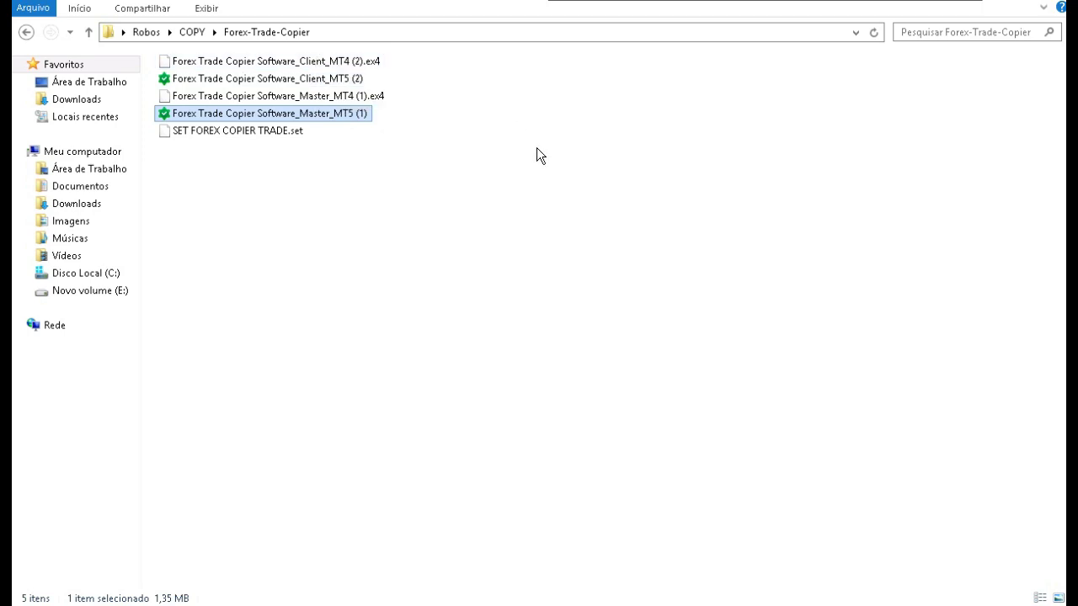
right_click(329, 120)
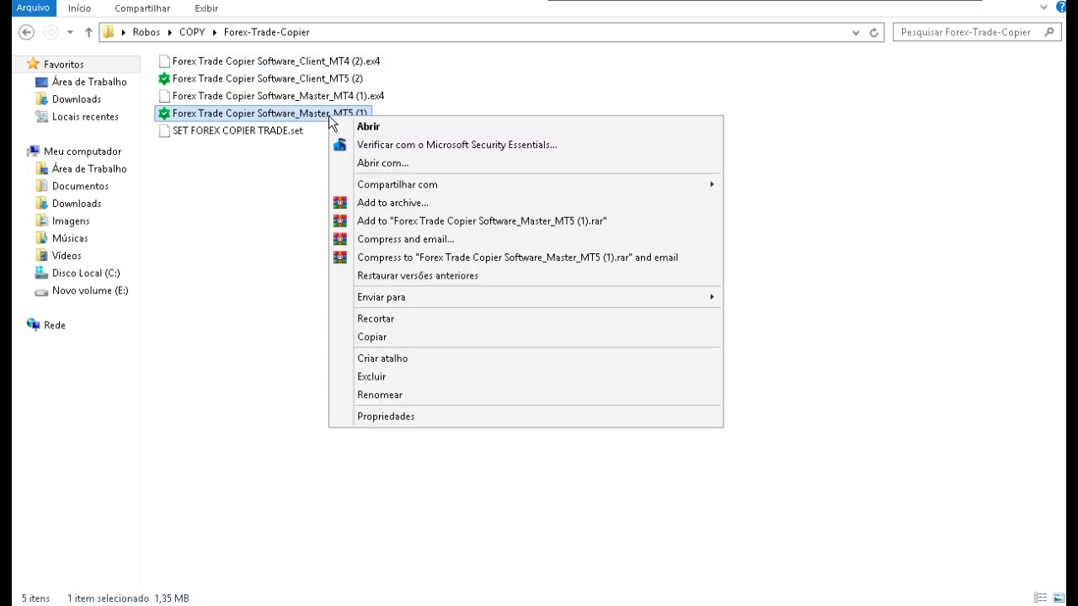
click(387, 337)
- Switch to the VantageFX MetaTrader 5 terminal and open the MQL5 Experts folder inside its data folder
mouse_move(385, 605)
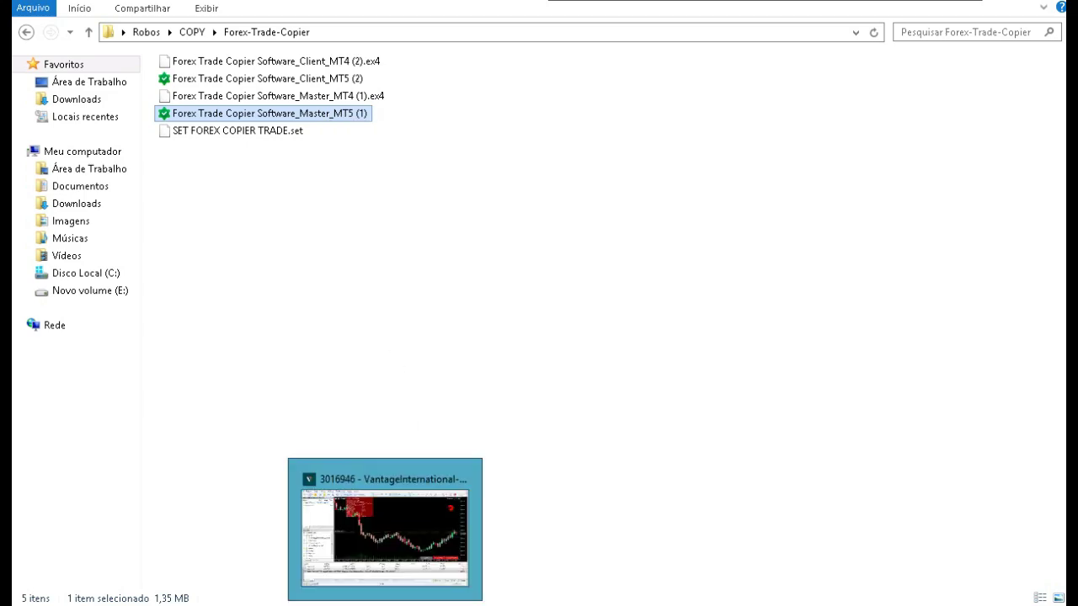
click(385, 530)
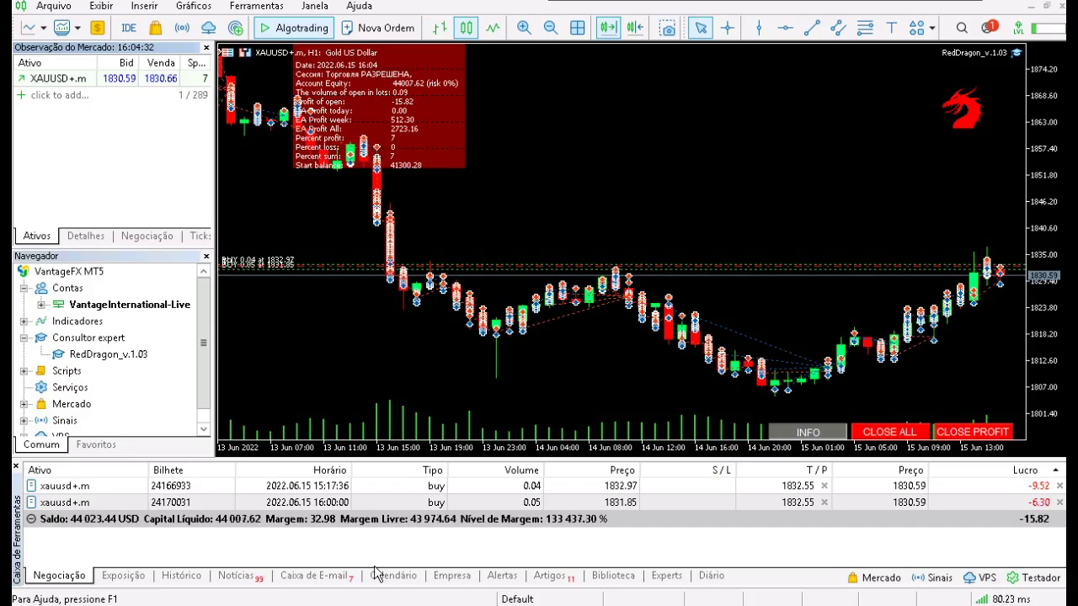
click(56, 7)
click(60, 146)
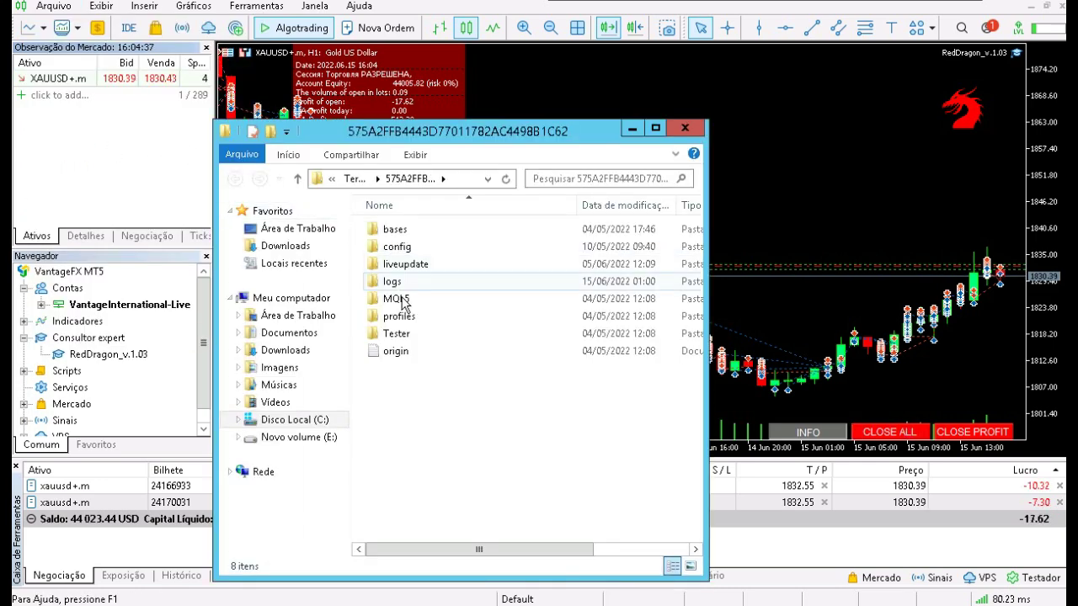
click(411, 299)
double_click(411, 299)
double_click(404, 230)
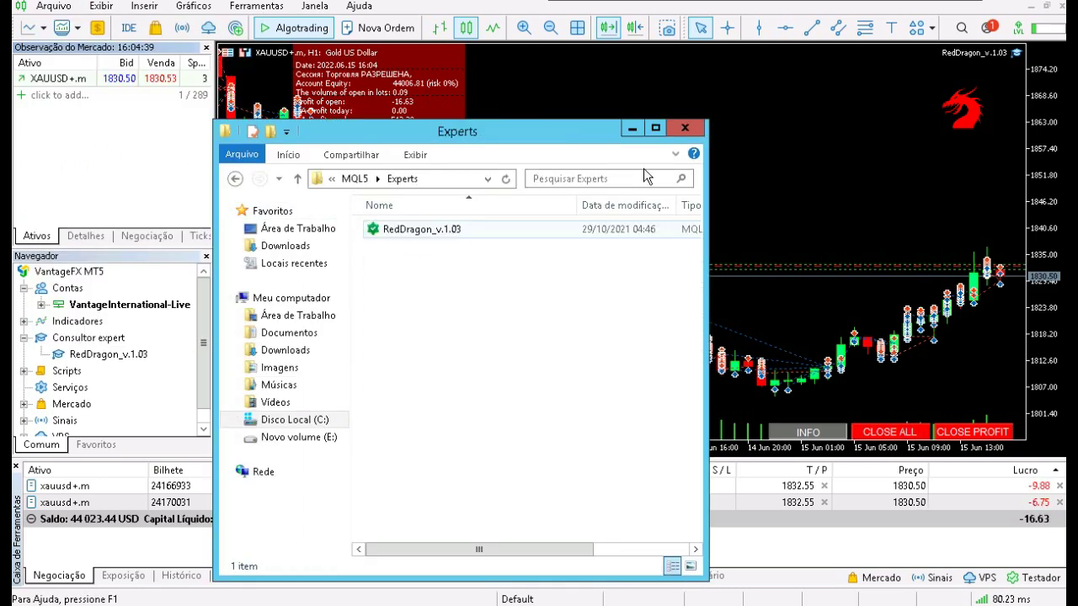
click(656, 130)
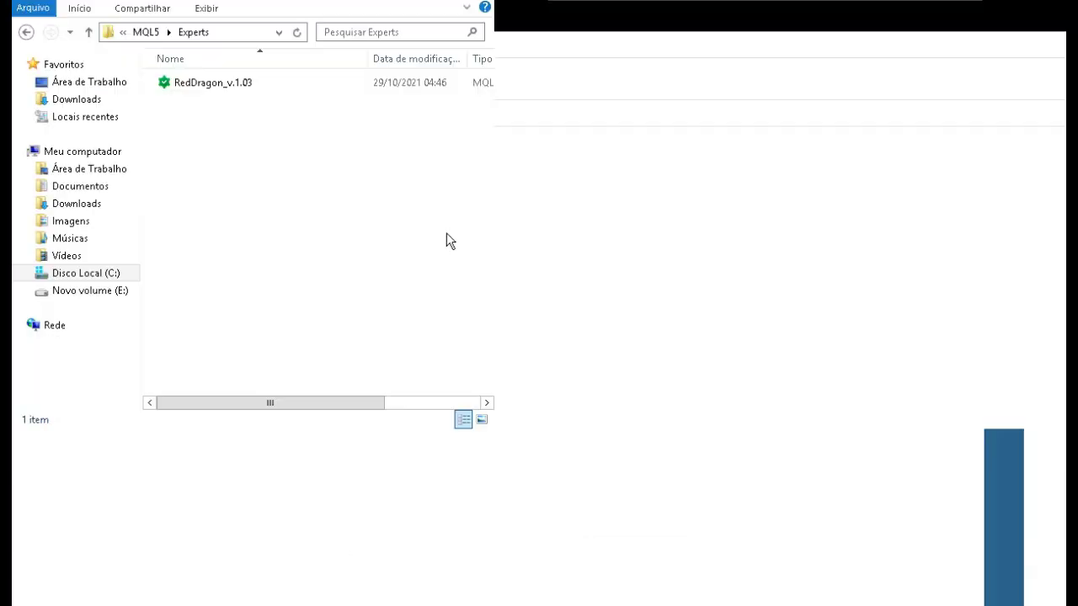
- Paste the copied MT5 master copier file alongside RedDragon_v.1.03 in the Experts folder
click(203, 85)
click(252, 186)
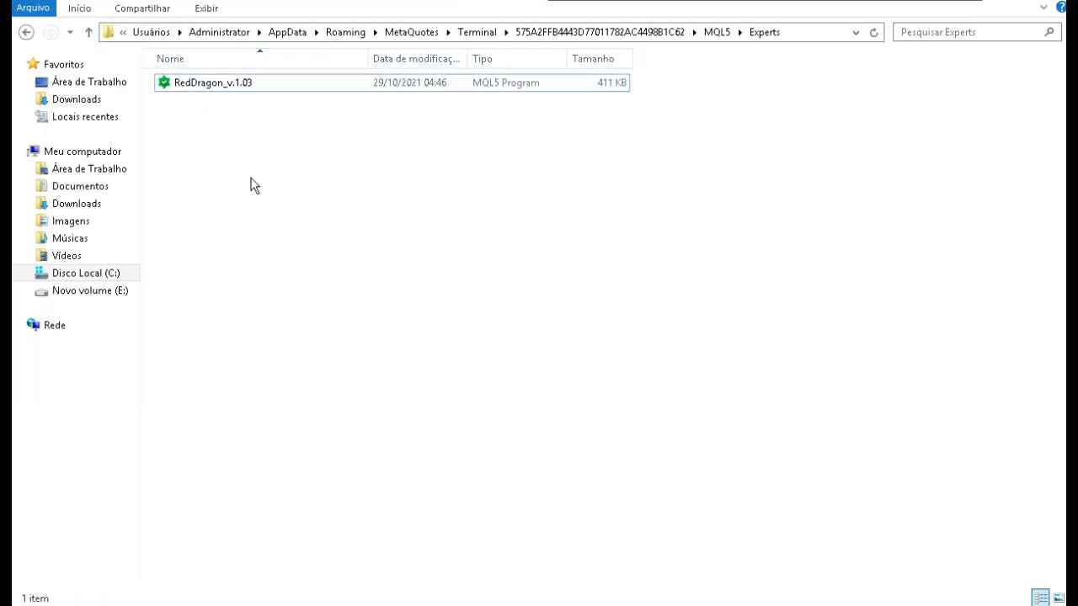
key(ctrl+v)
click(300, 111)
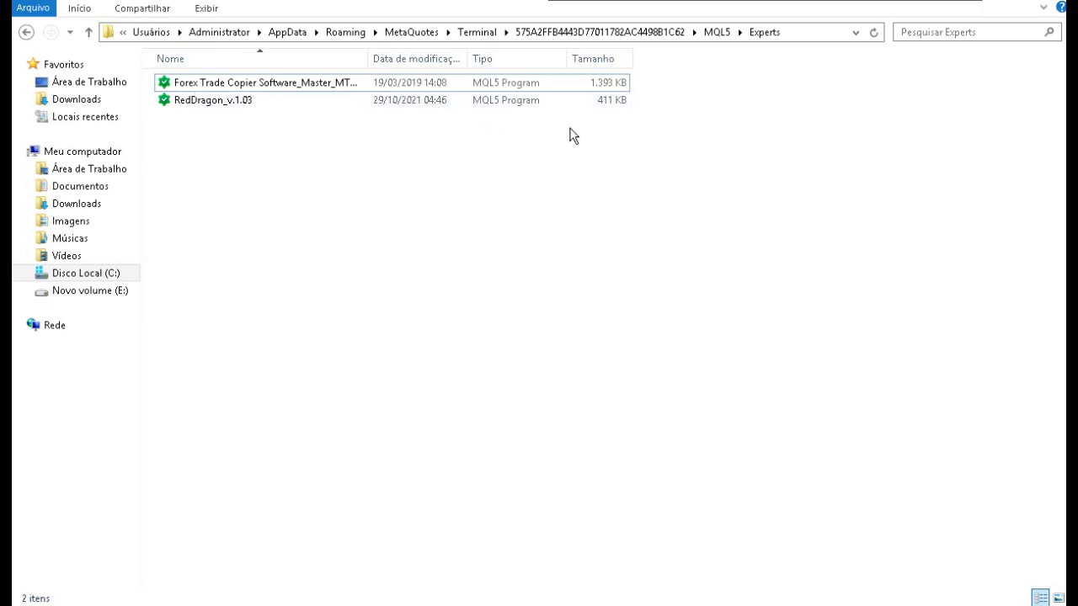
- Return to the VantageFX MetaTrader 5 terminal, refresh its expert advisor list and select the Forex Trade Copier master
key(alt+Tab)
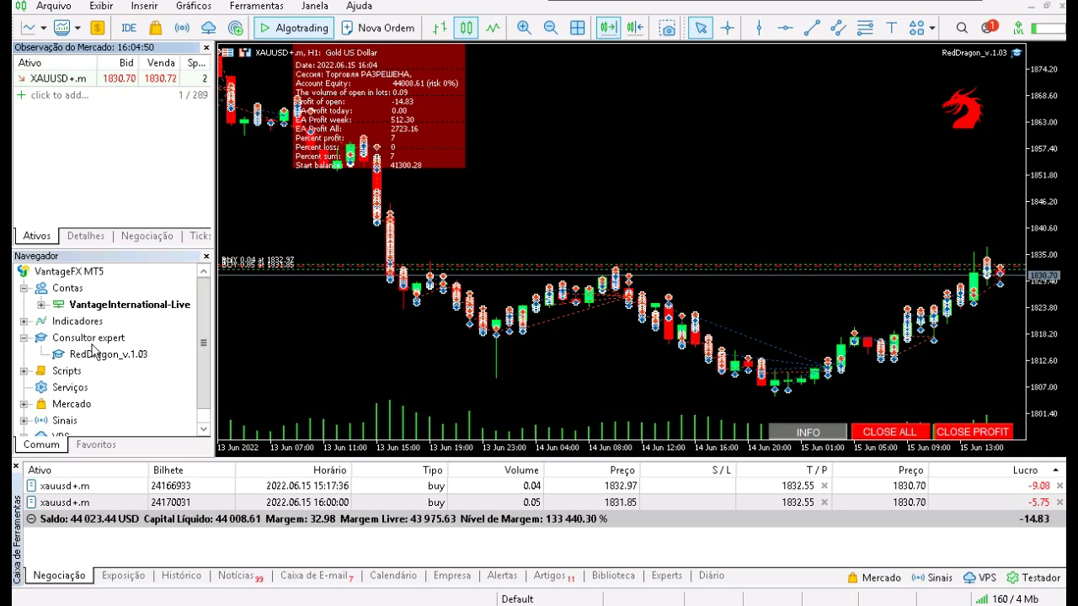
right_click(91, 345)
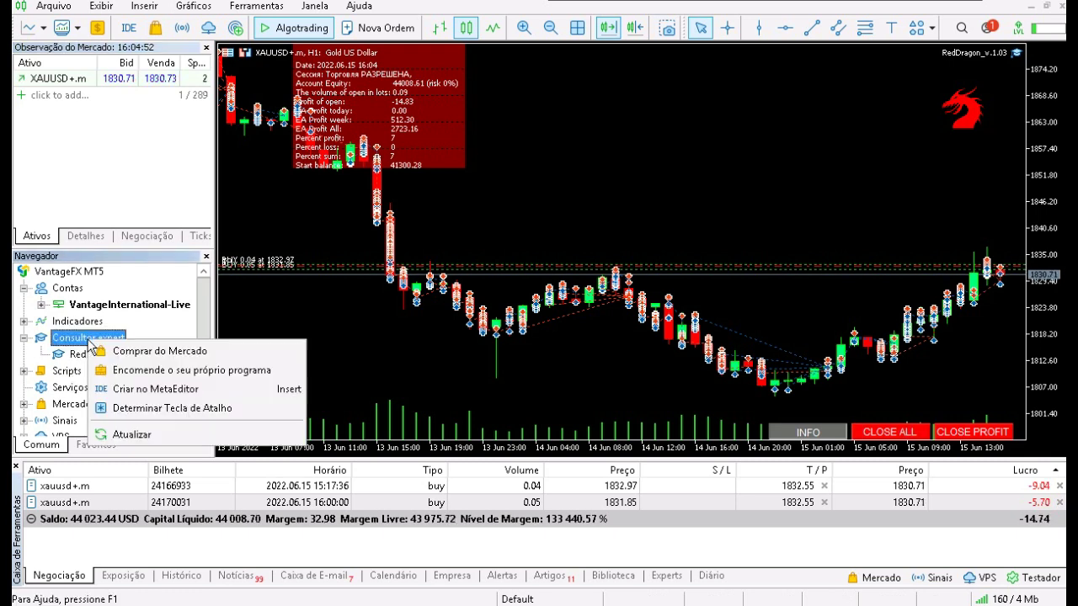
click(126, 432)
click(147, 355)
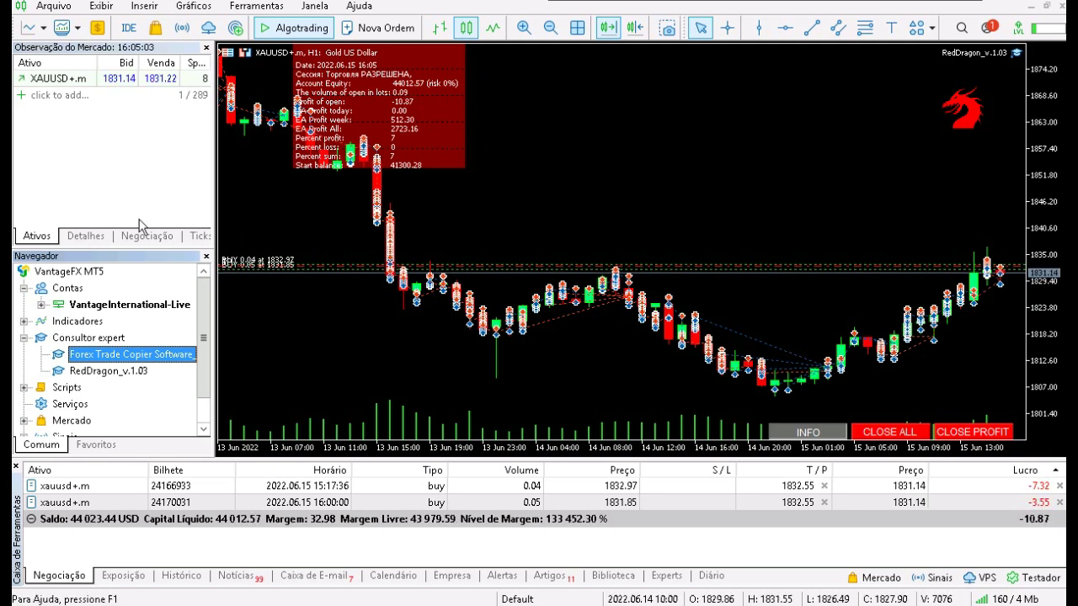
- Open a new chart for the XAUUSD+.m symbol
click(51, 79)
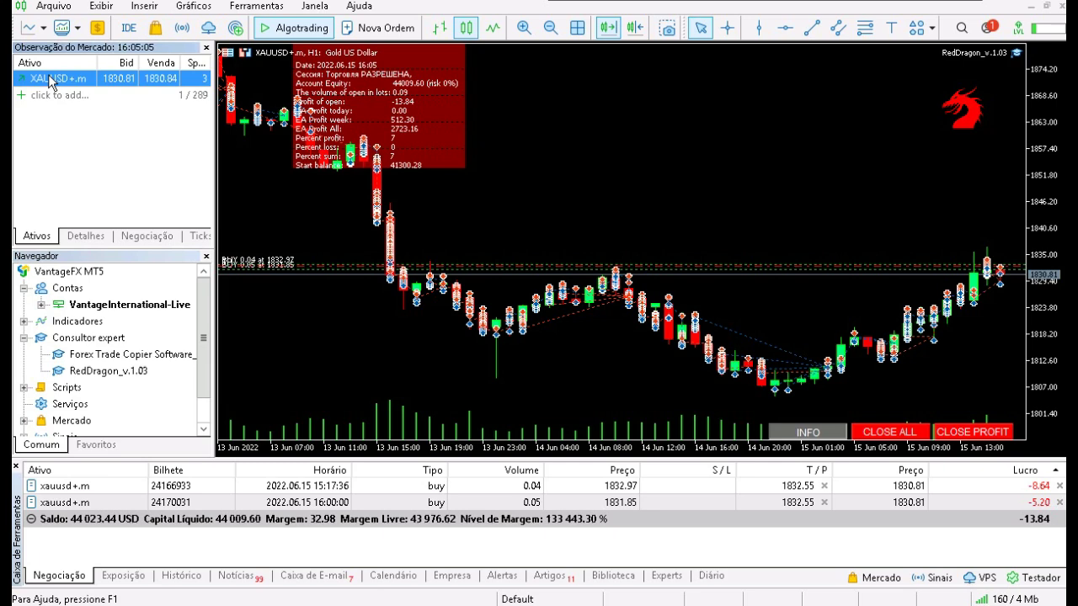
right_click(50, 79)
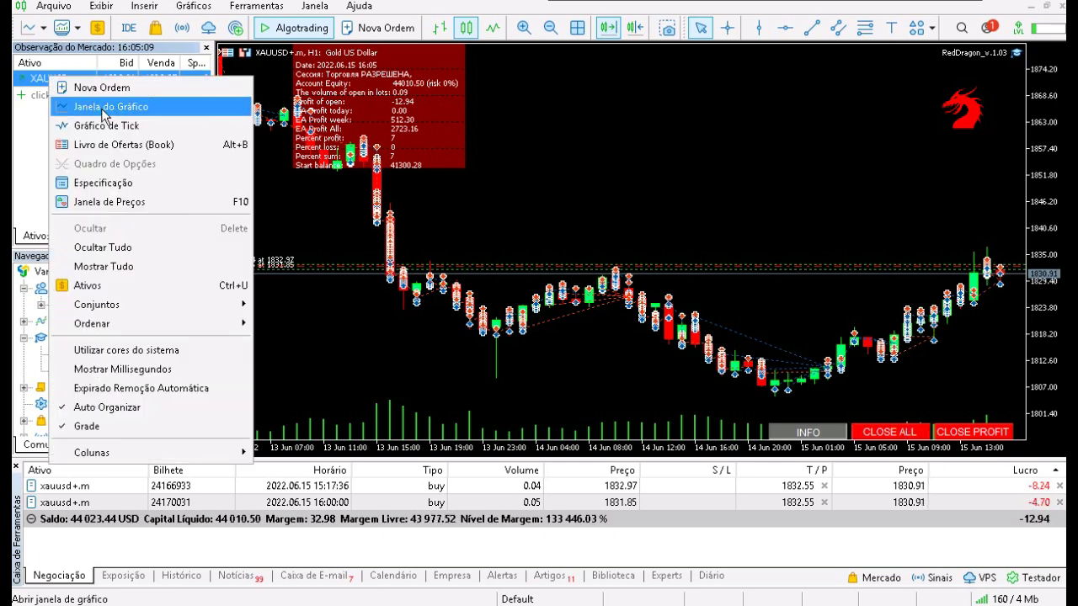
click(103, 114)
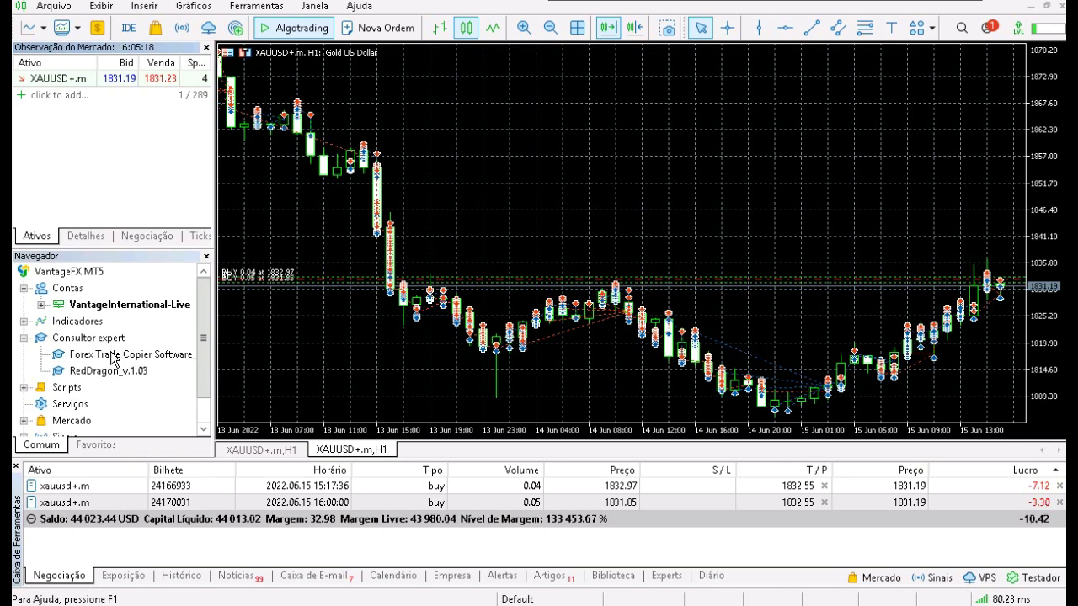
- Attach the Forex Trade Copier master expert to the new XAUUSD+.m chart, keeping Copy as its pathWrite label
drag(257, 326, 474, 203)
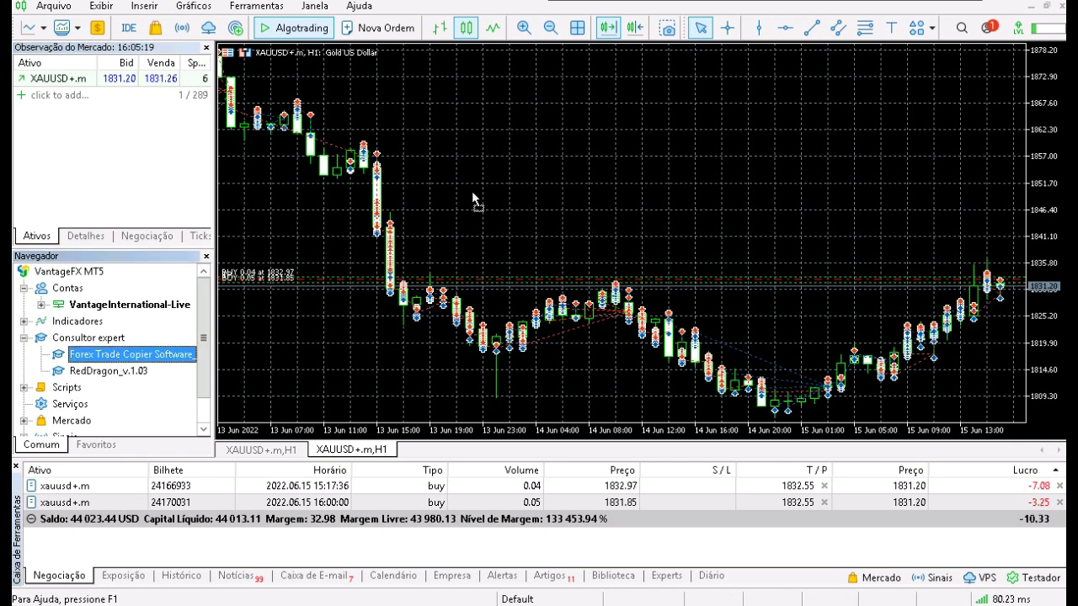
click(400, 91)
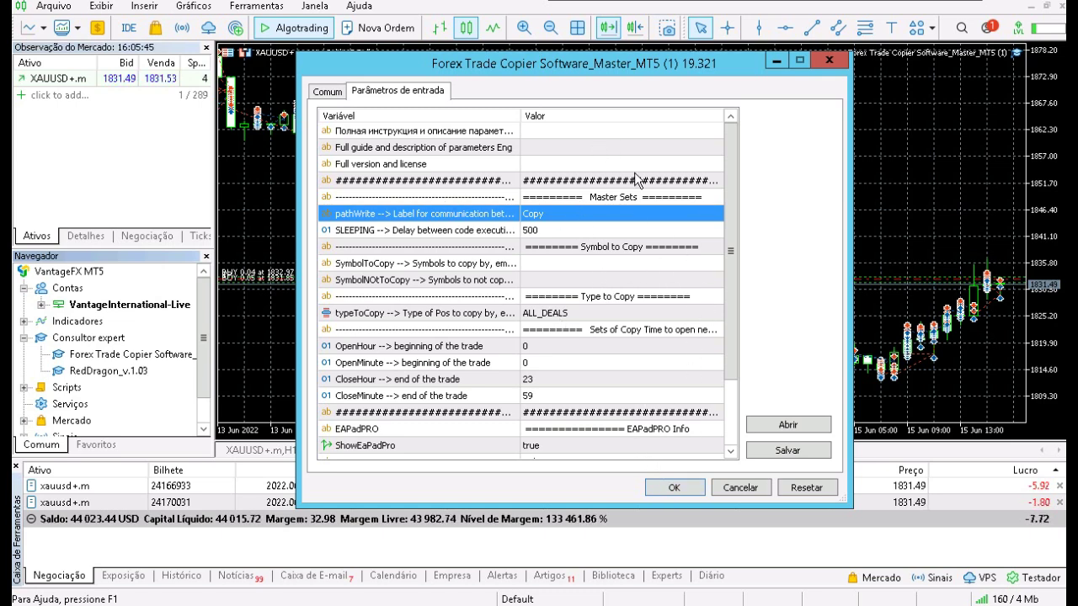
click(676, 489)
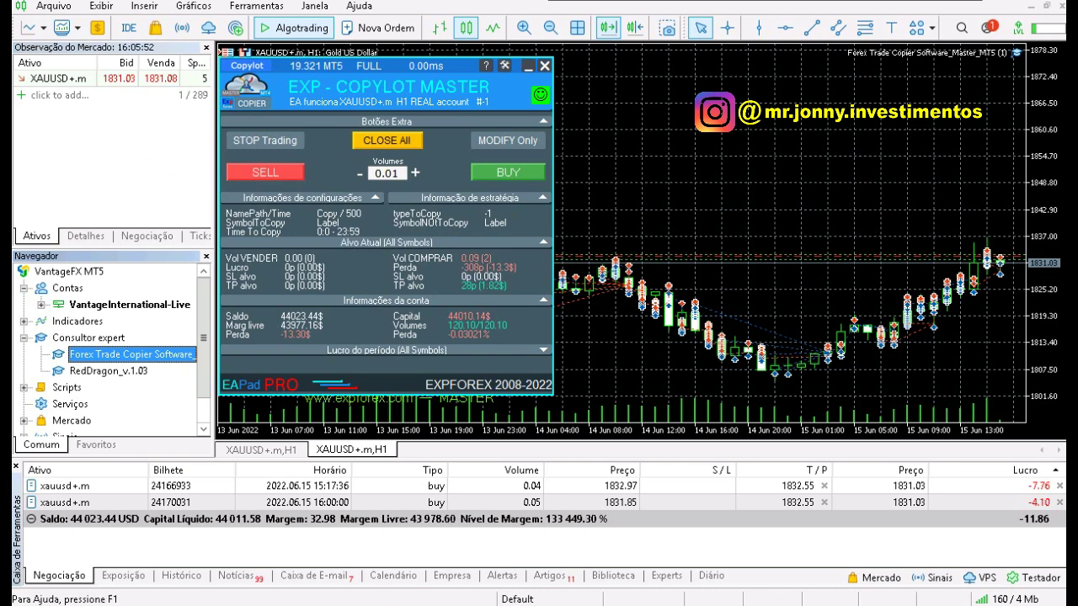
- Switch to the Moneta Markets MetaTrader 4 terminal
key(alt+Tab)
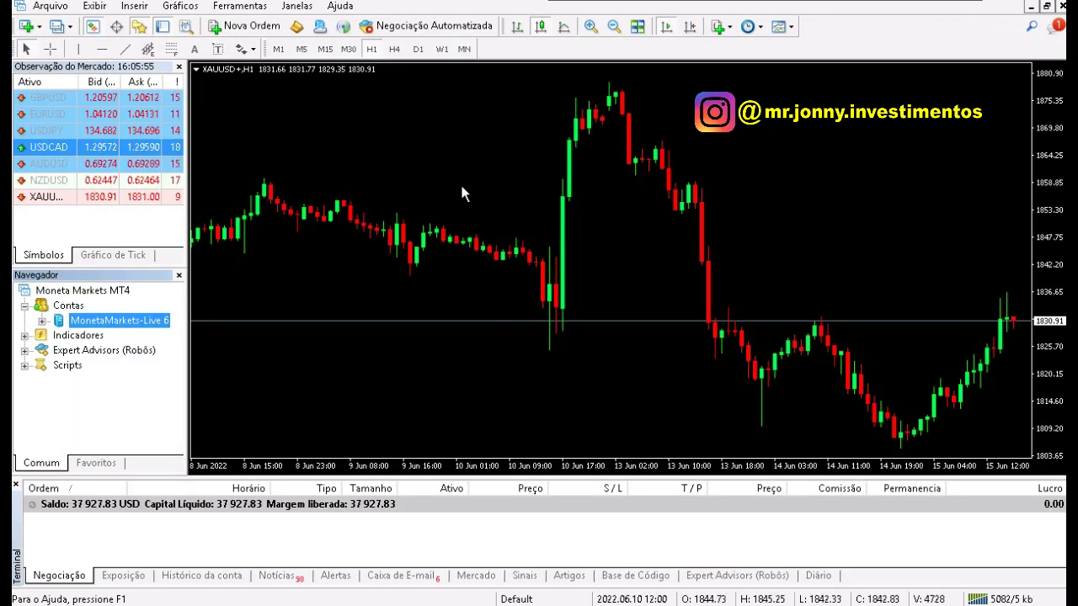